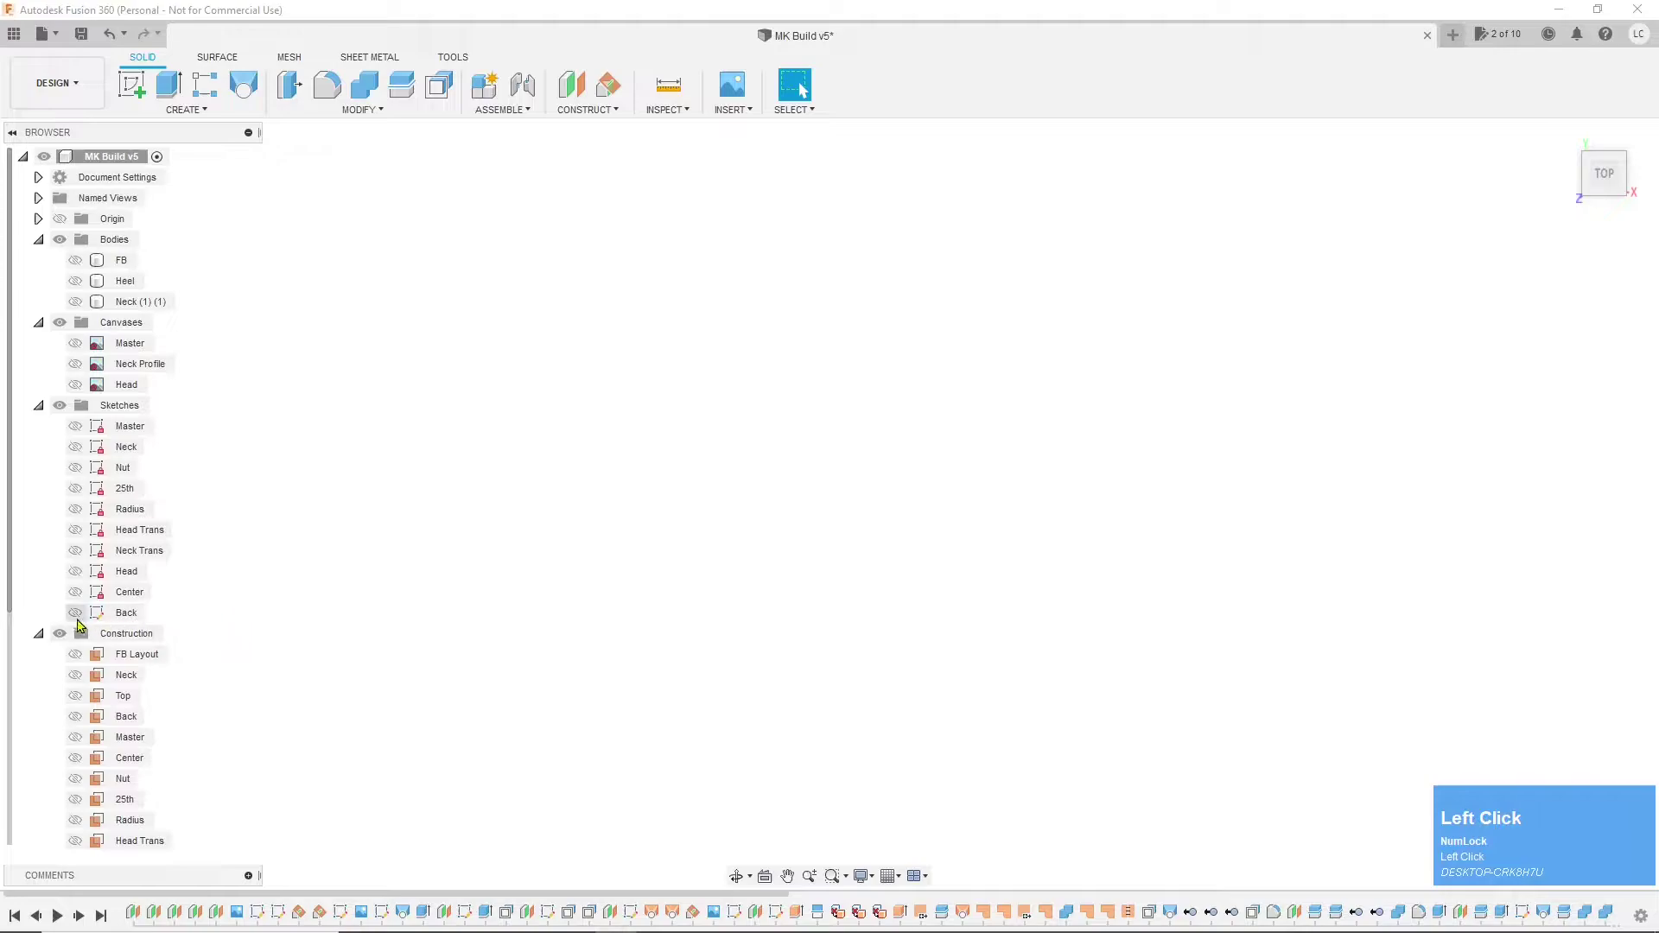
- Open the Back sketch for editing and hide the Neck (1) (1) body
click(123, 615)
double_click(124, 615)
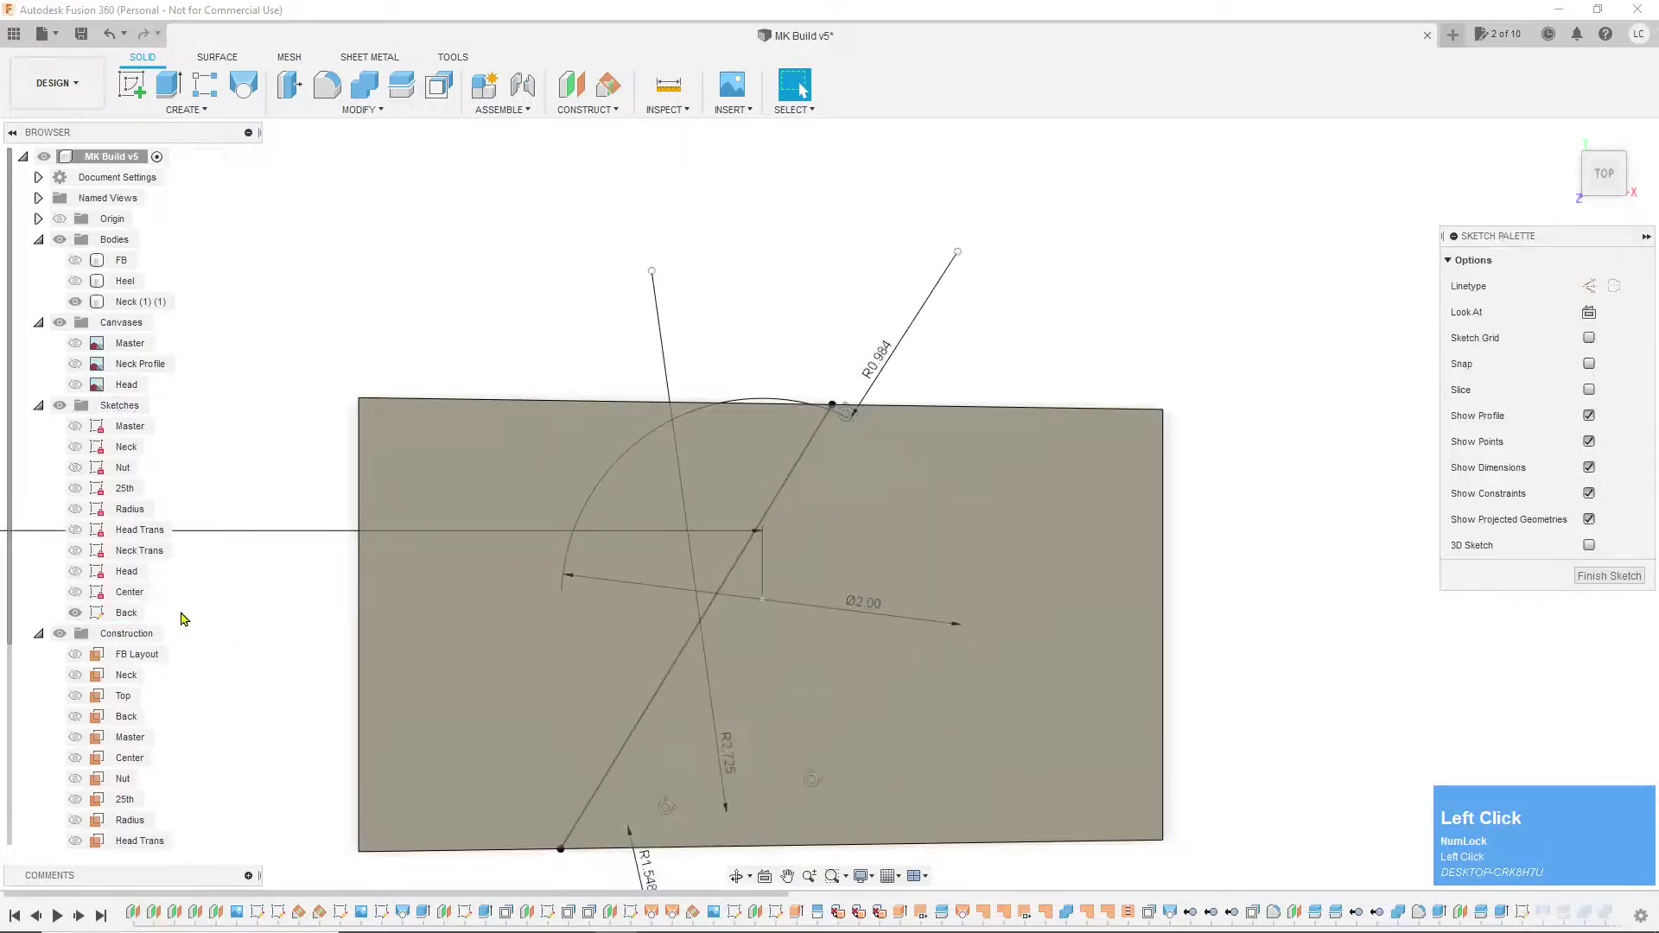
click(76, 302)
scroll(770, 609, down, 3)
scroll(771, 608, up, 2)
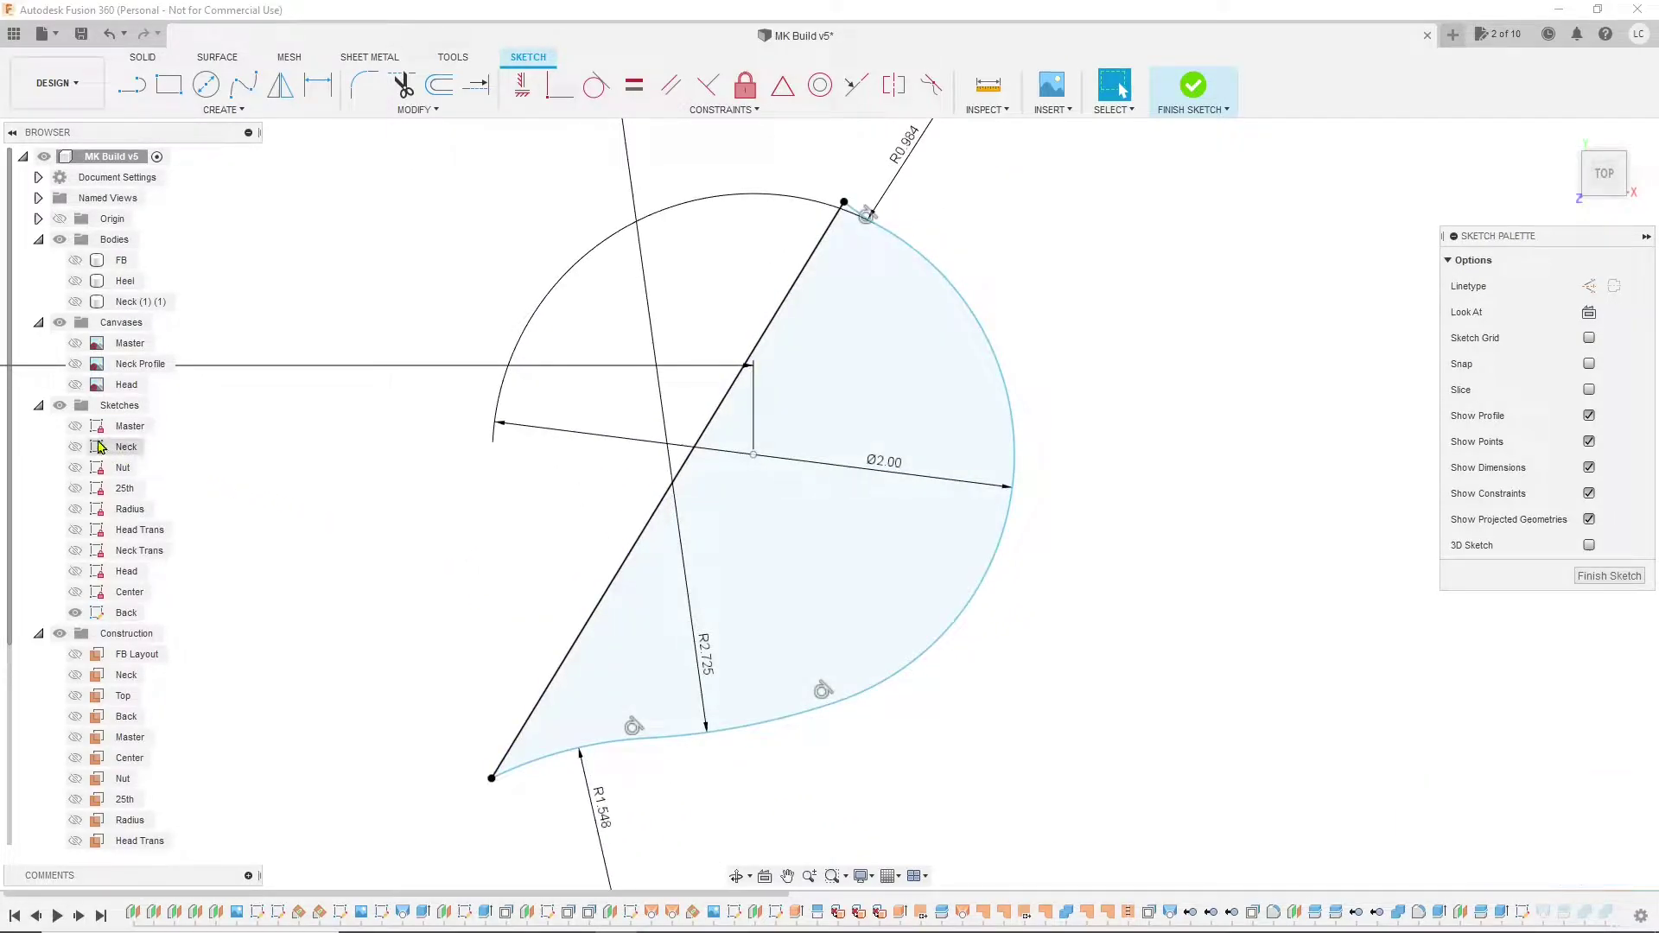
- Show the Master sketch and project its dashed centerline into the Back sketch
click(75, 427)
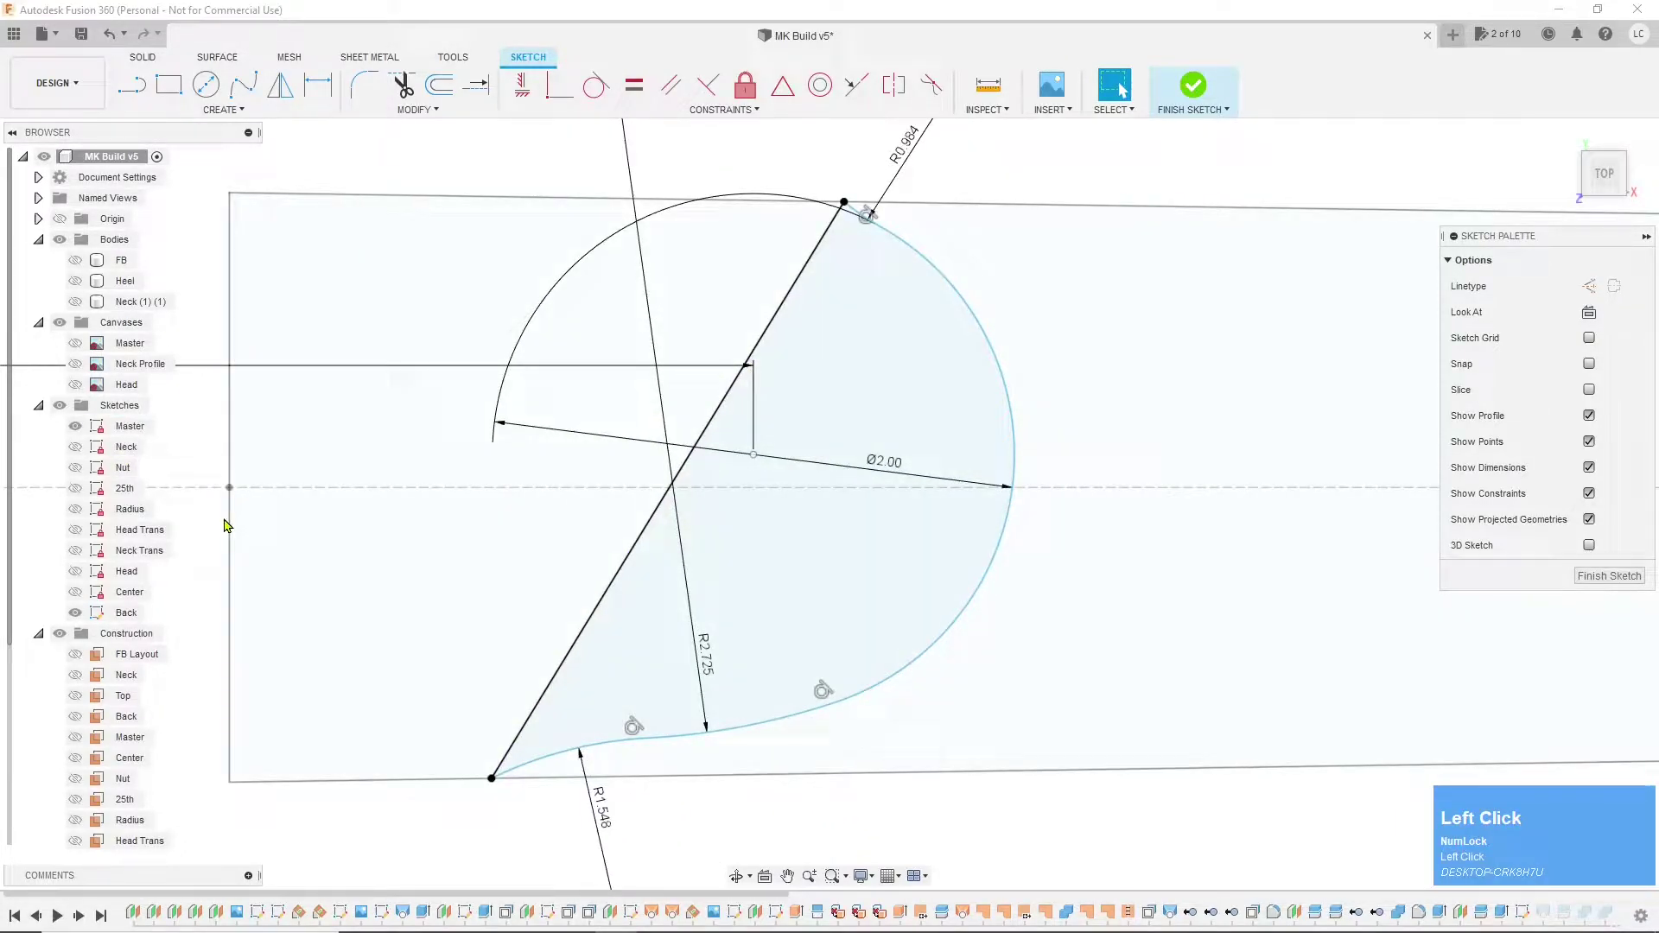
key(p)
click(385, 488)
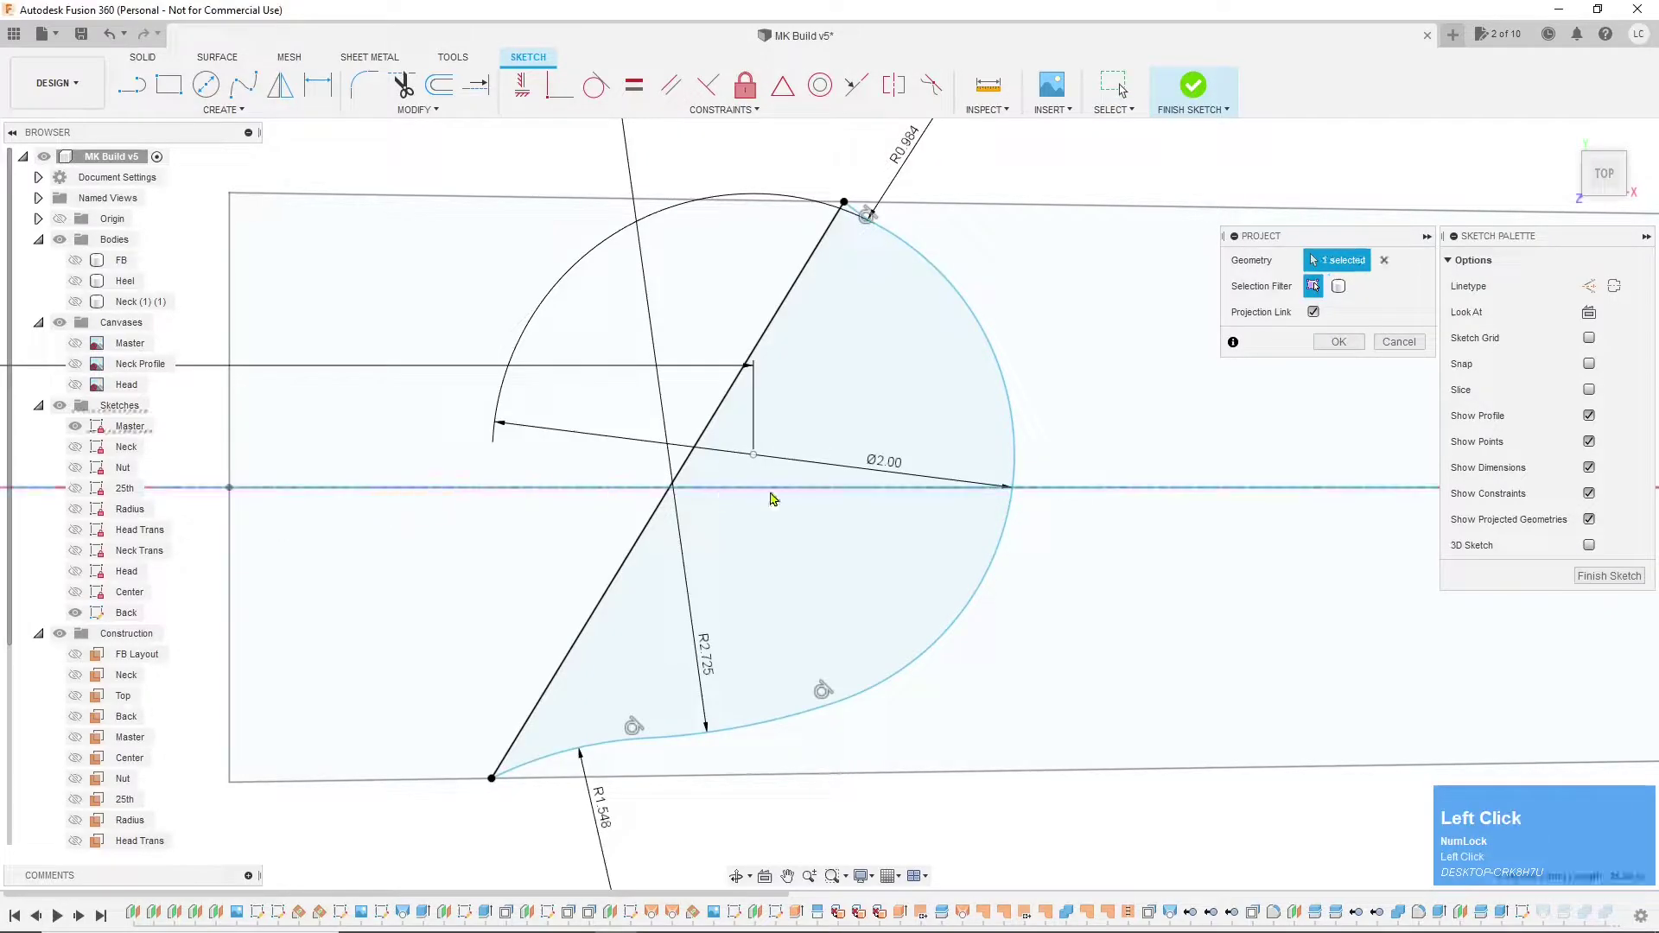
click(1335, 343)
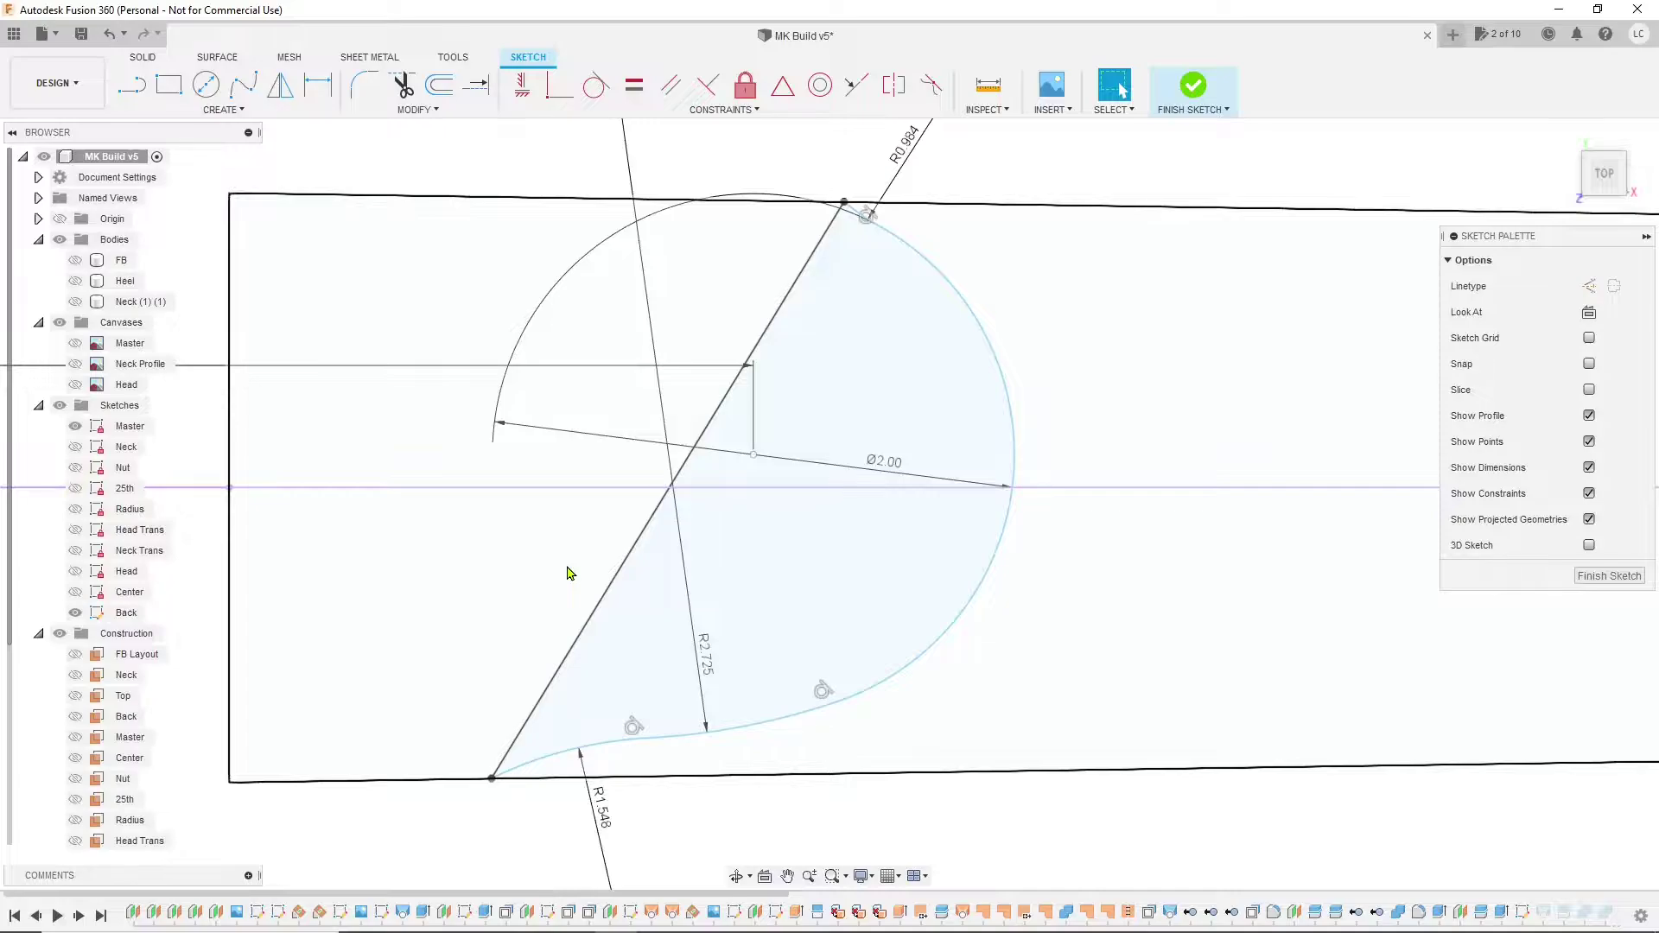
- Dimension the vertical distance from the center of the 2.00 diameter arc to the projected centerline
click(317, 84)
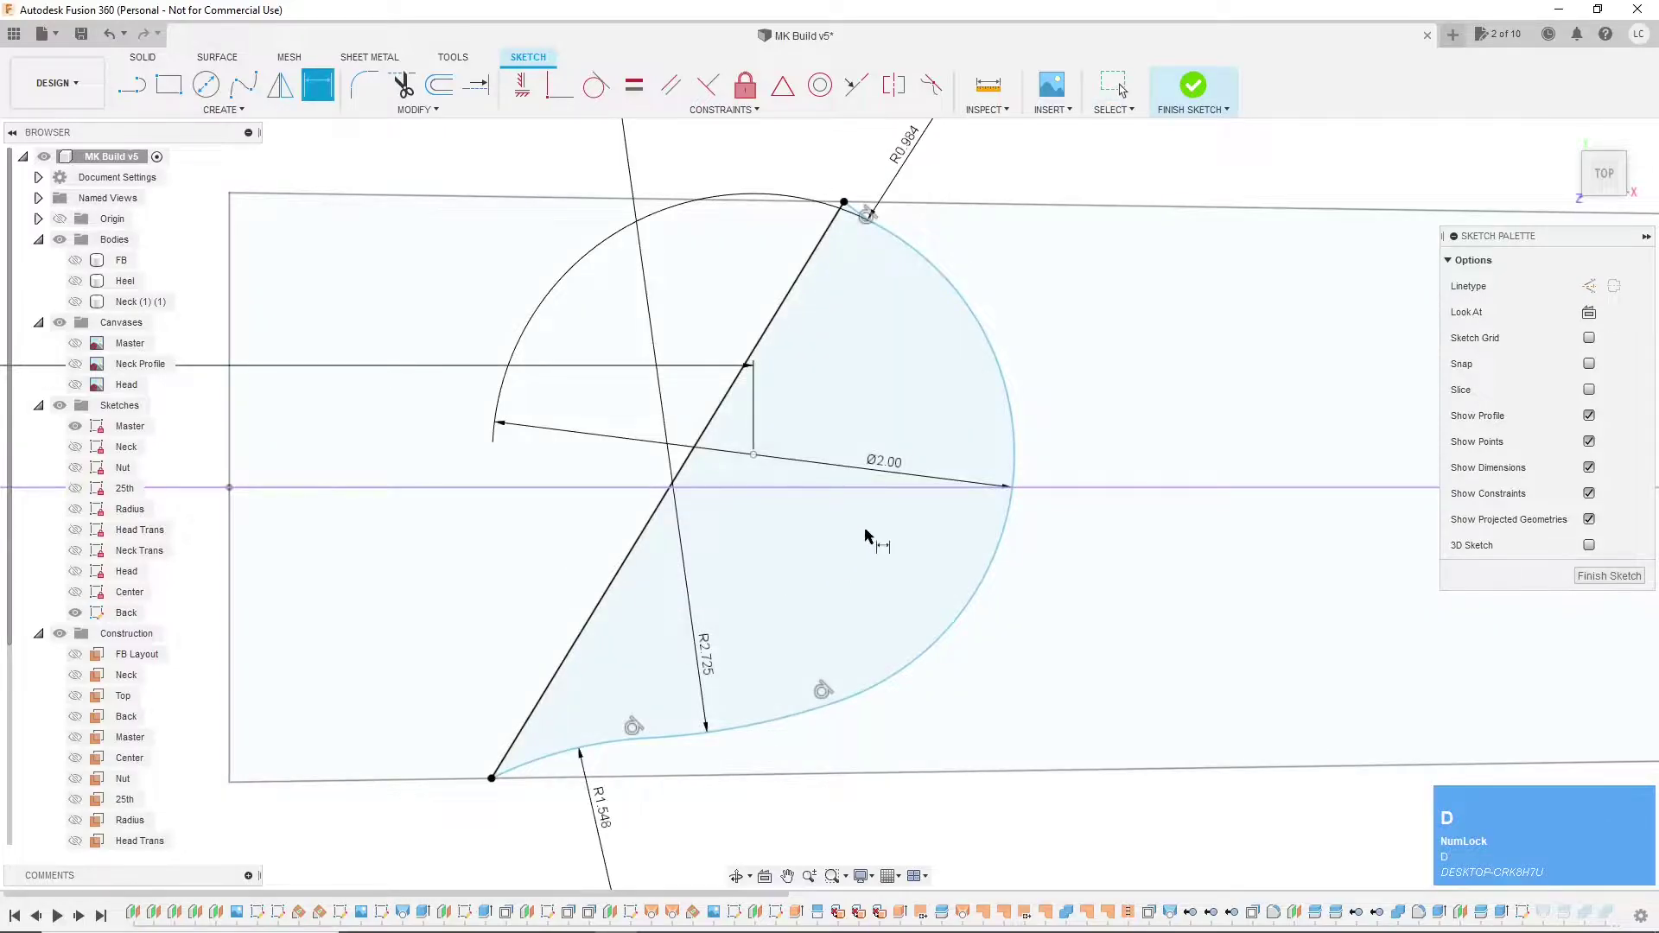
click(745, 486)
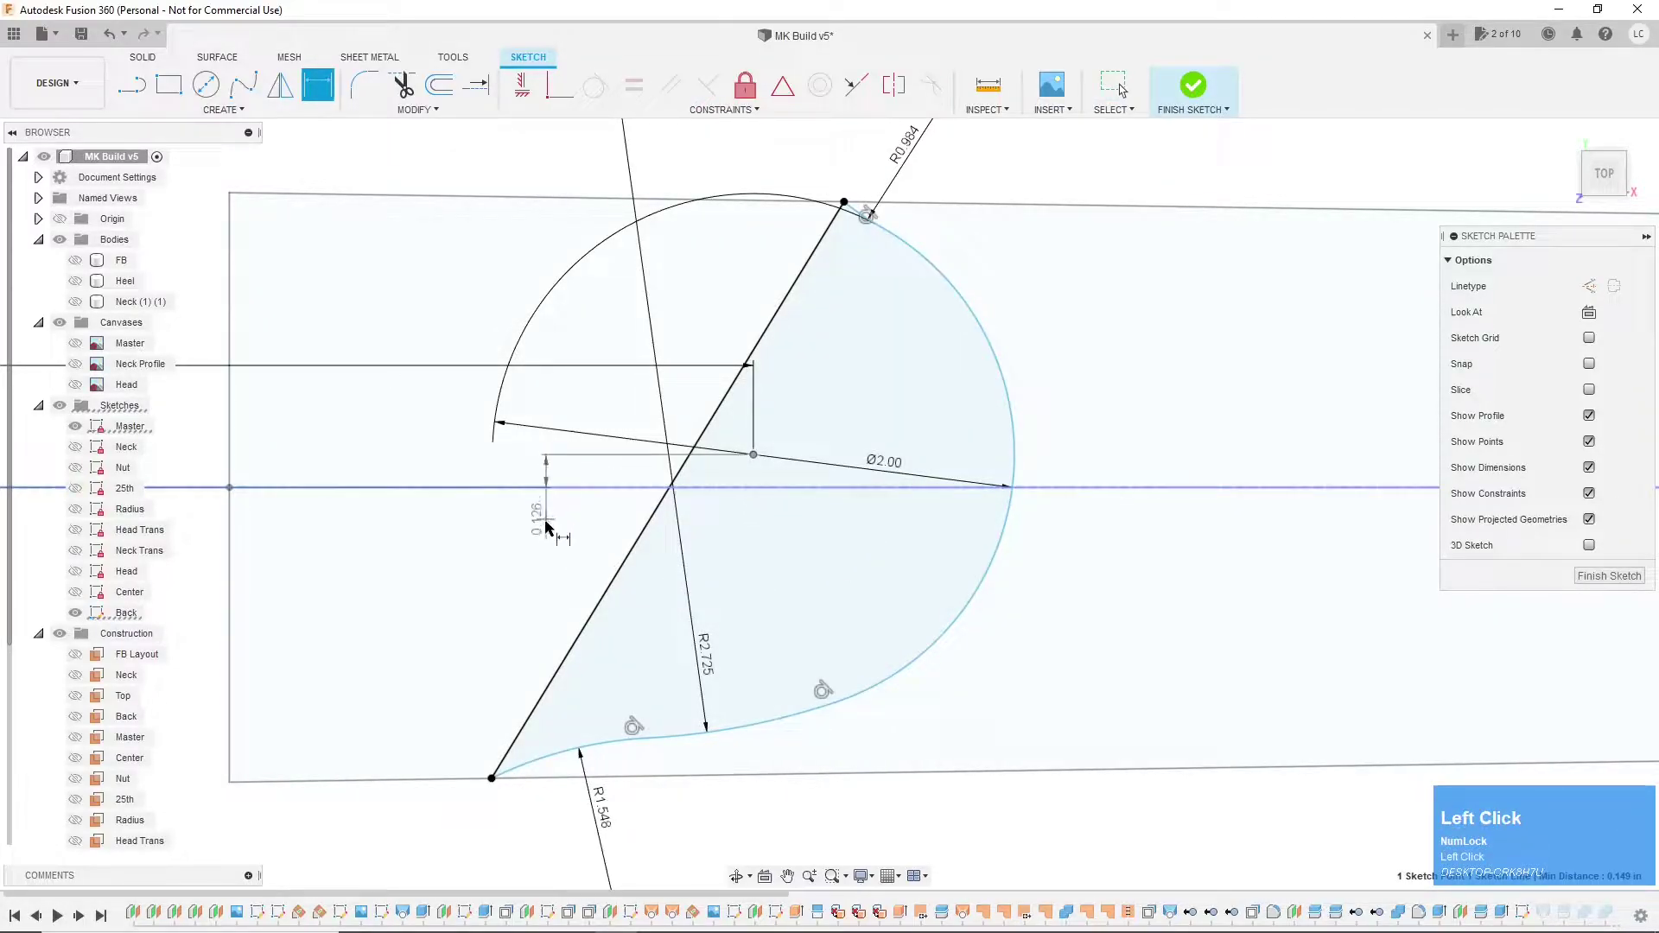
click(546, 551)
key(Return)
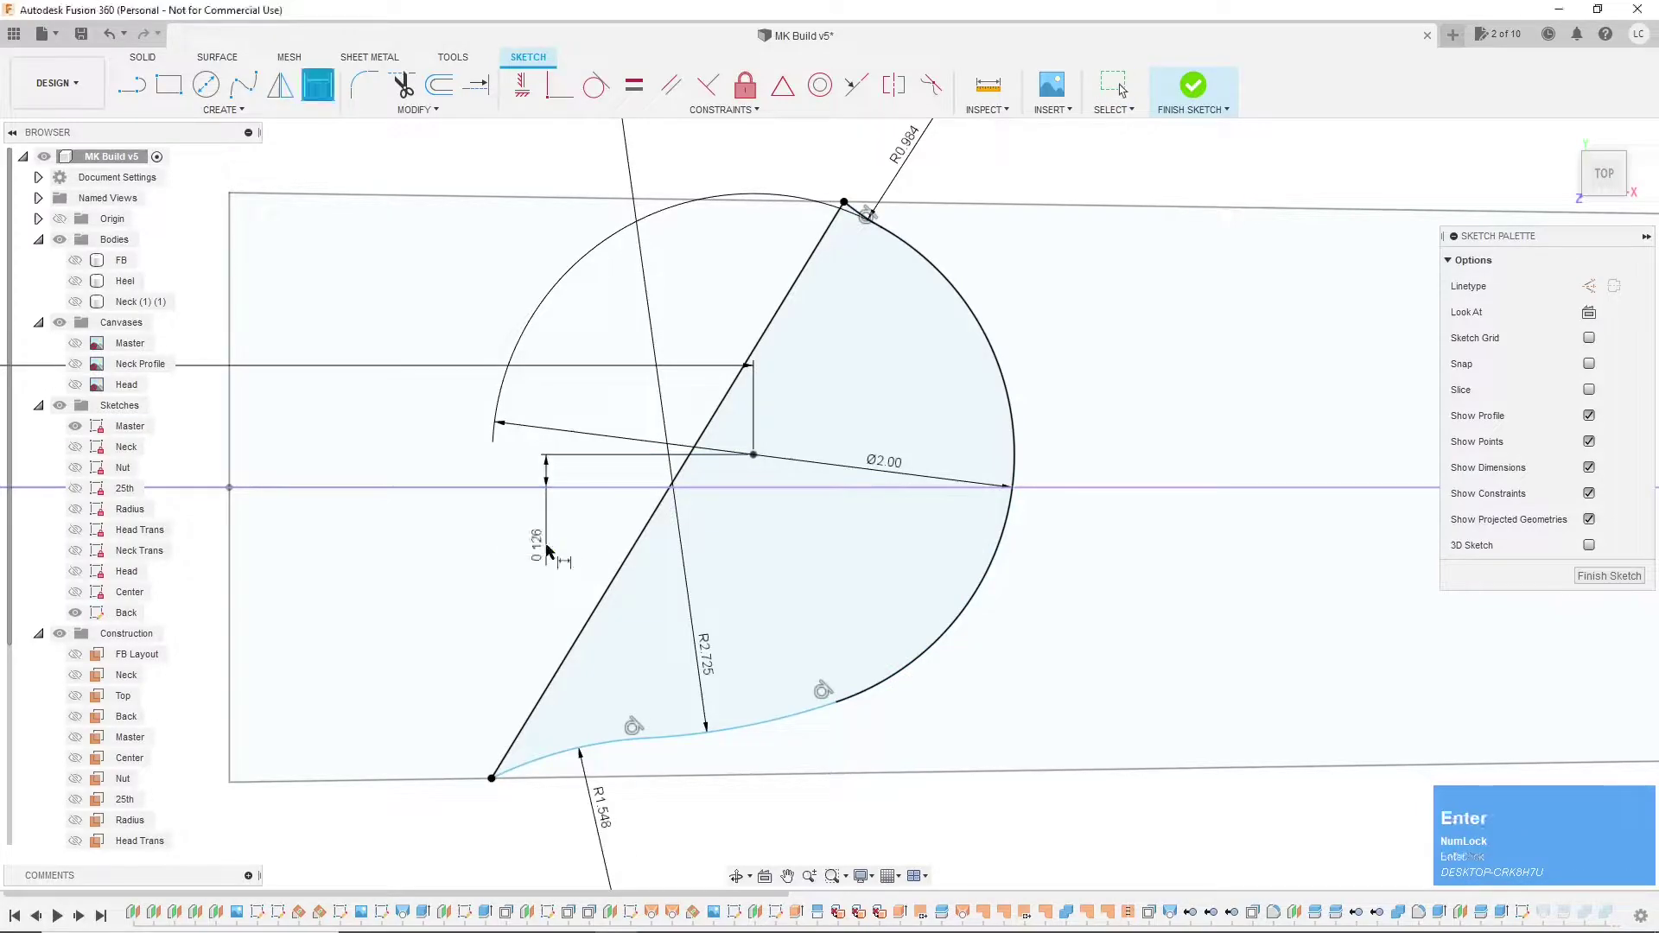
- Dimension the vertical distance from the large arc's lower endpoint to the projected centerline
click(835, 704)
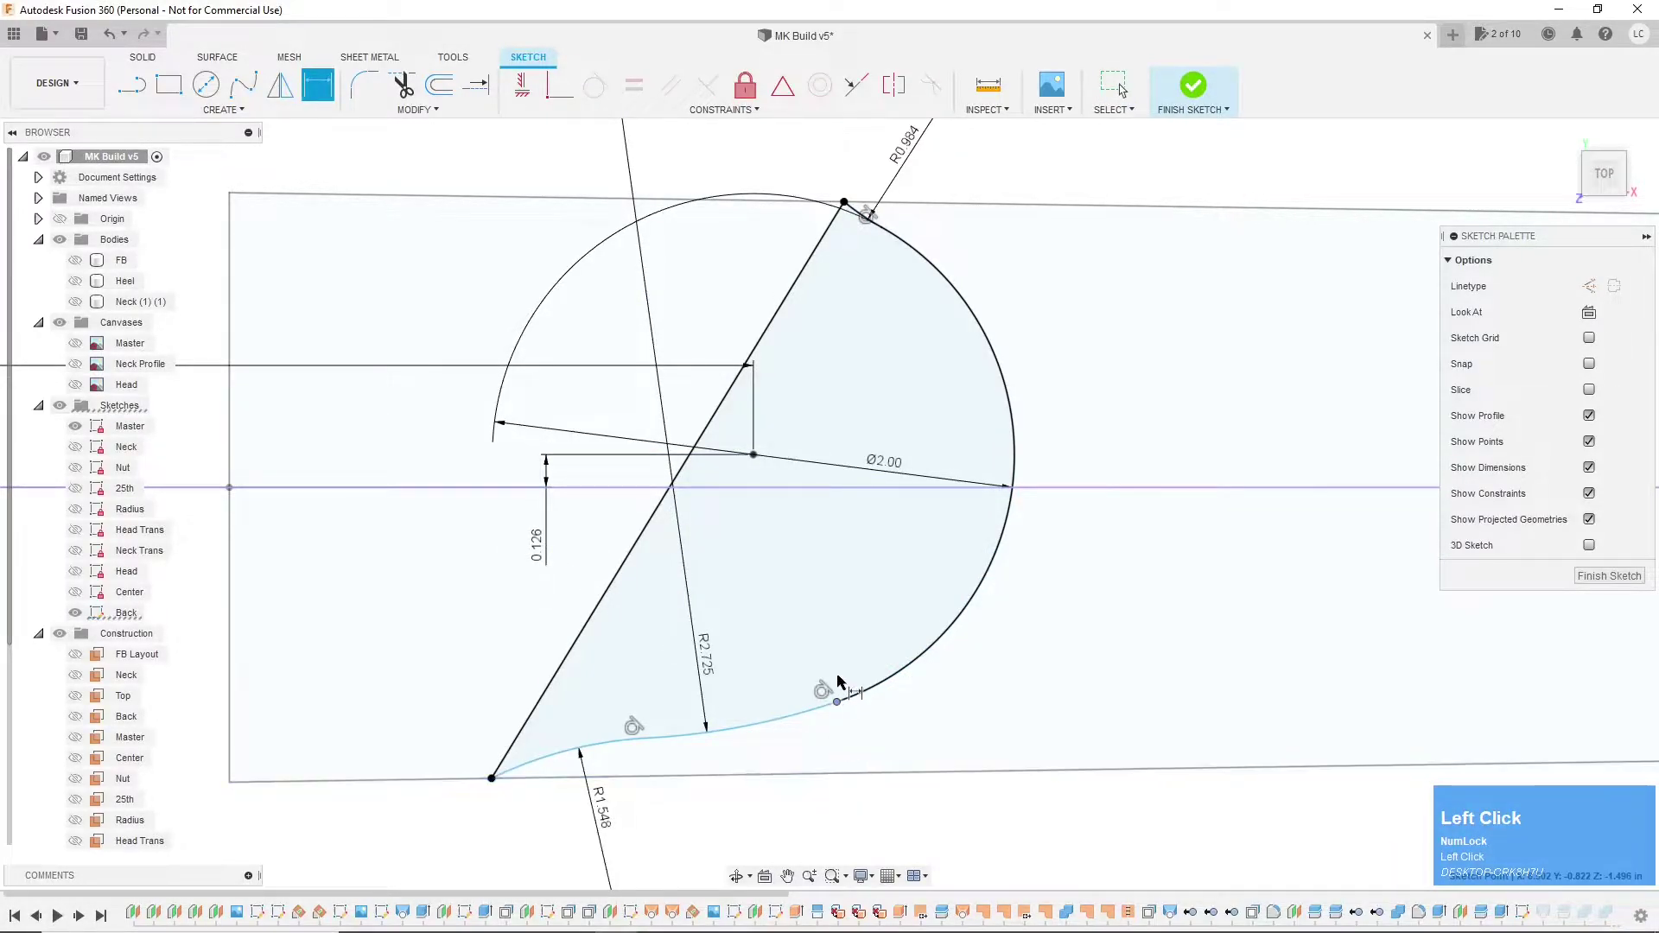
click(831, 488)
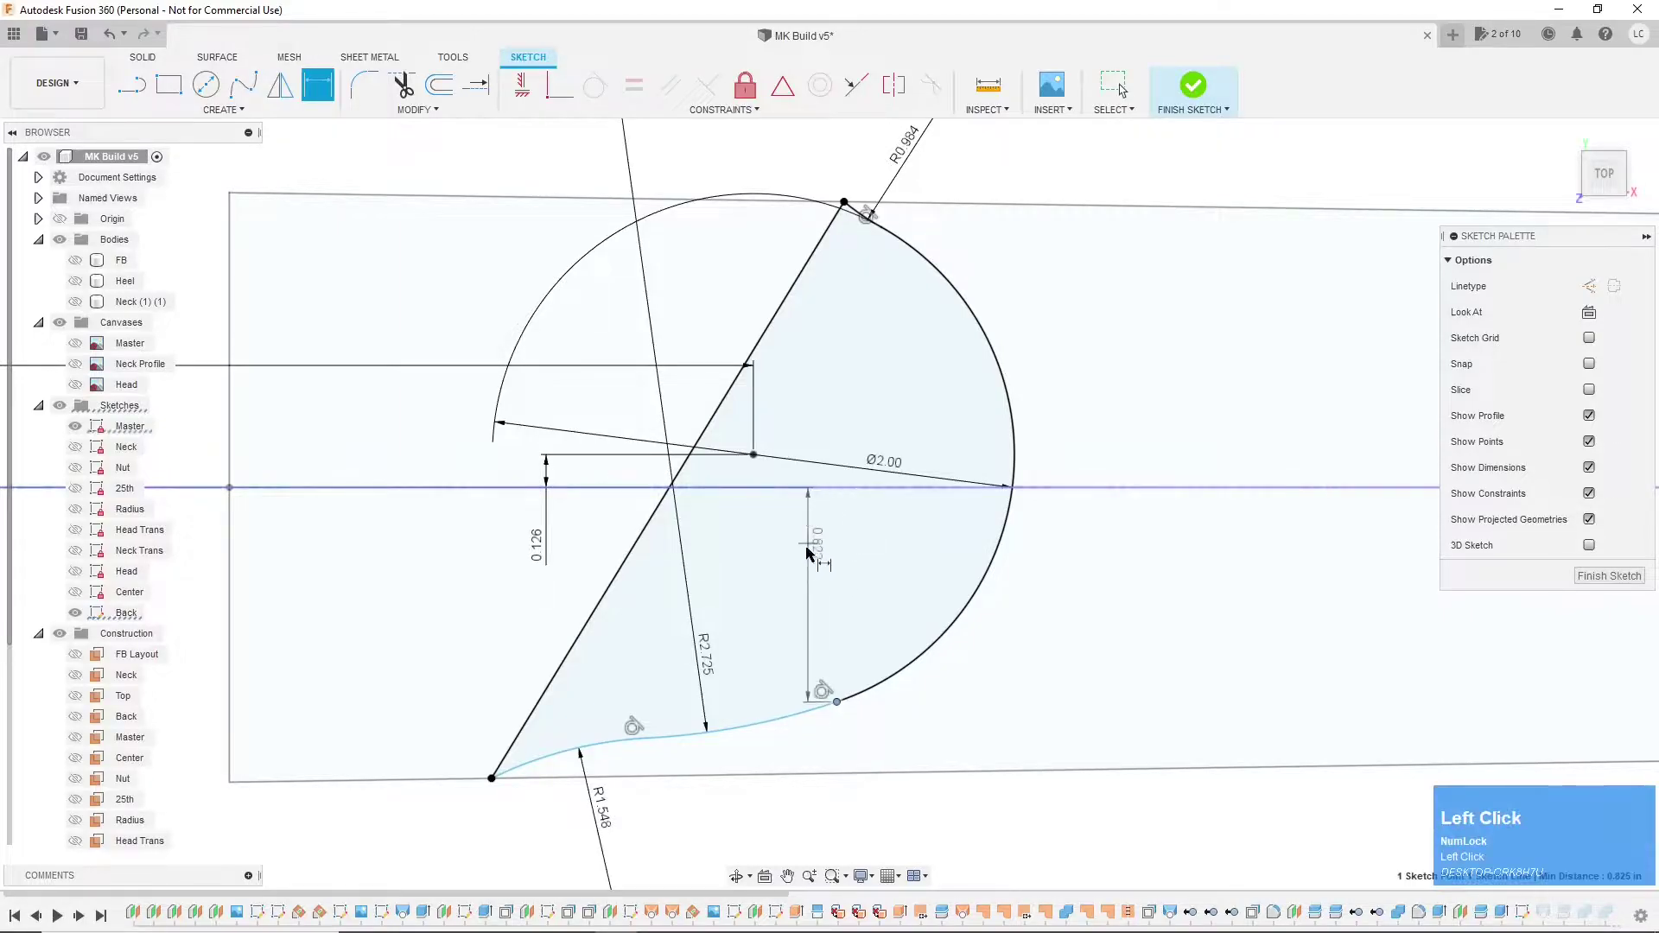
click(834, 584)
key(Return)
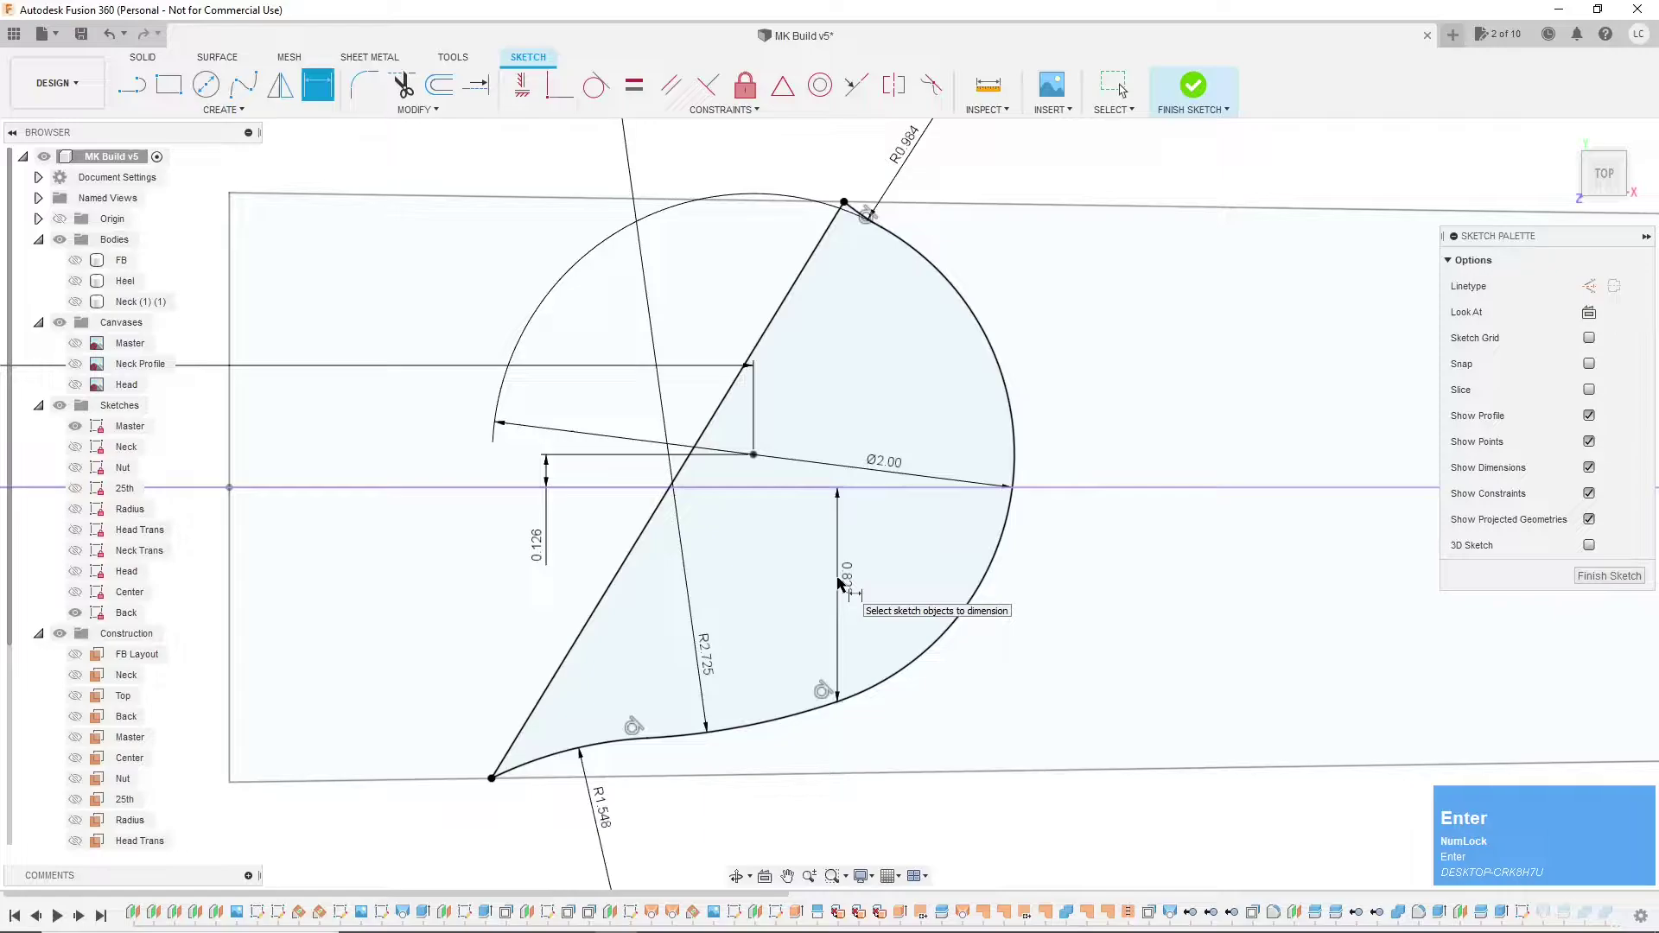
- Finish the Back sketch and hide the Master sketch
click(1594, 576)
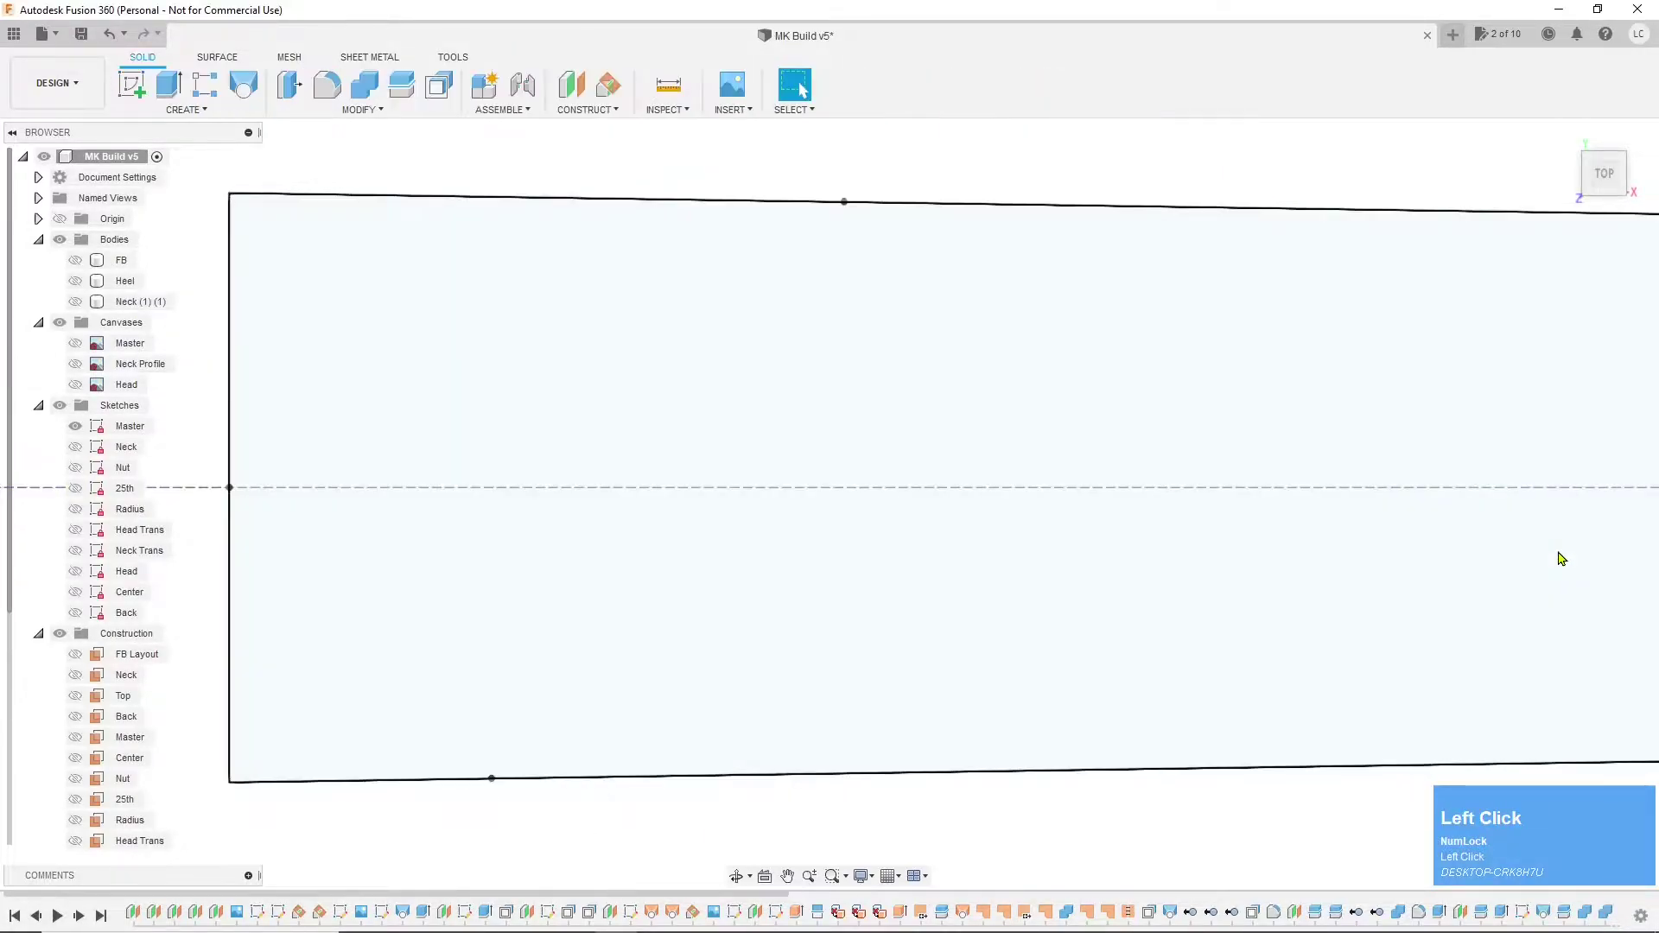
scroll(1040, 504, down, 3)
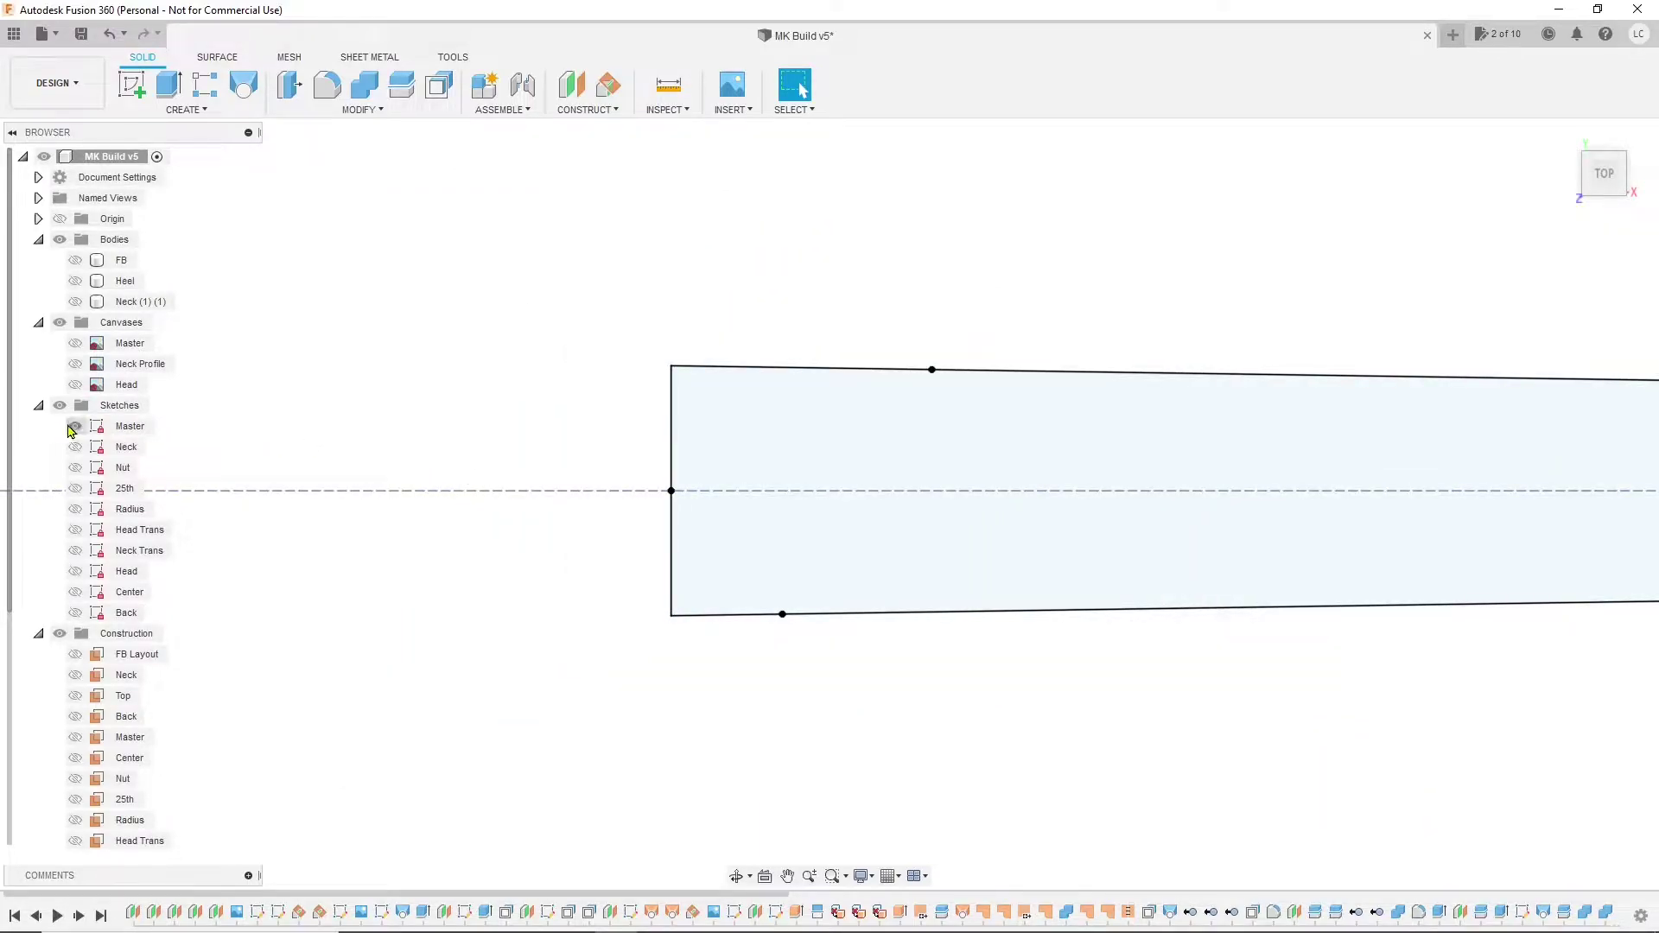
click(76, 427)
click(75, 427)
scroll(562, 417, down, 1)
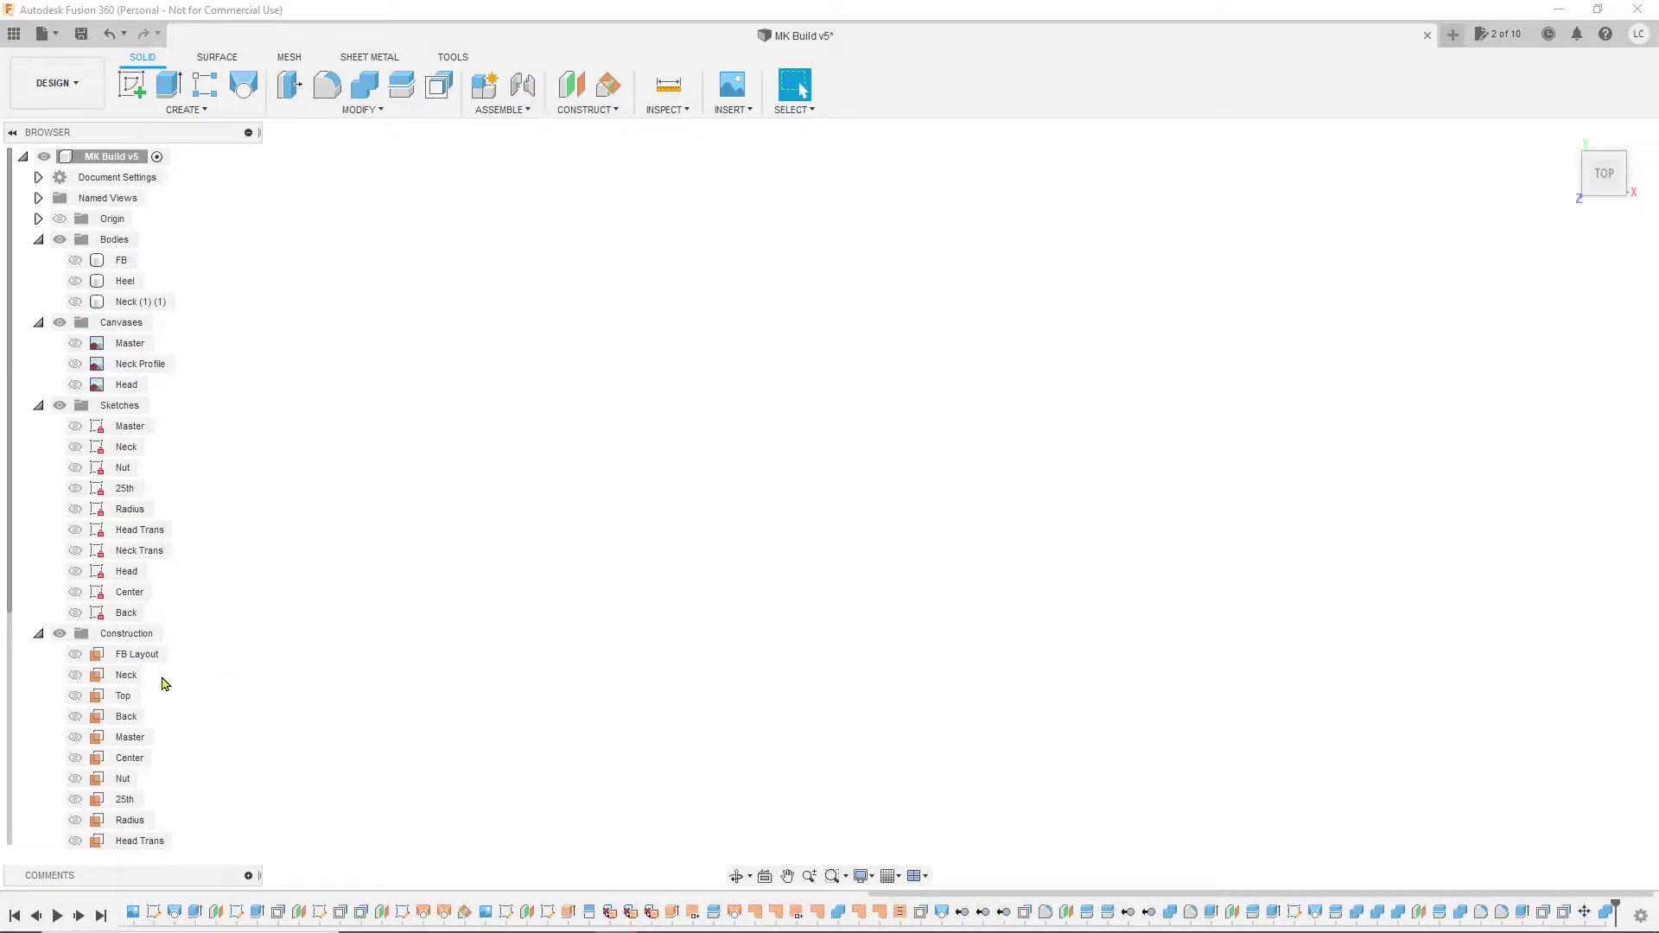
- Start a new sketch on the Neck construction plane and show the Master sketch for reference
right_click(121, 682)
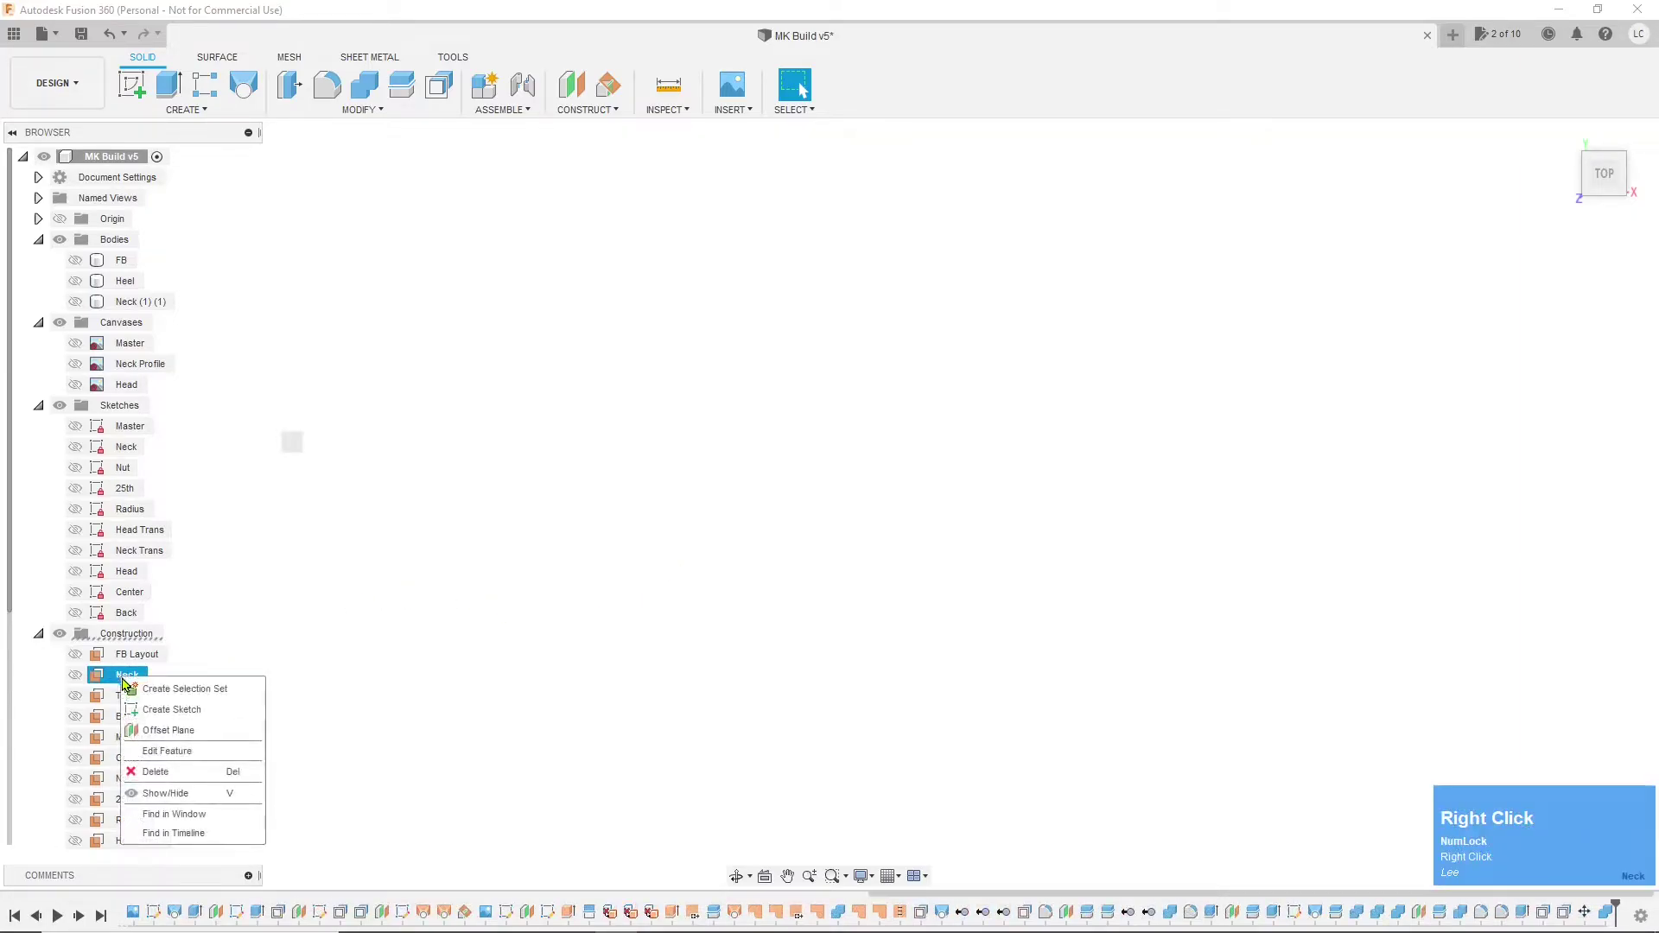
click(160, 720)
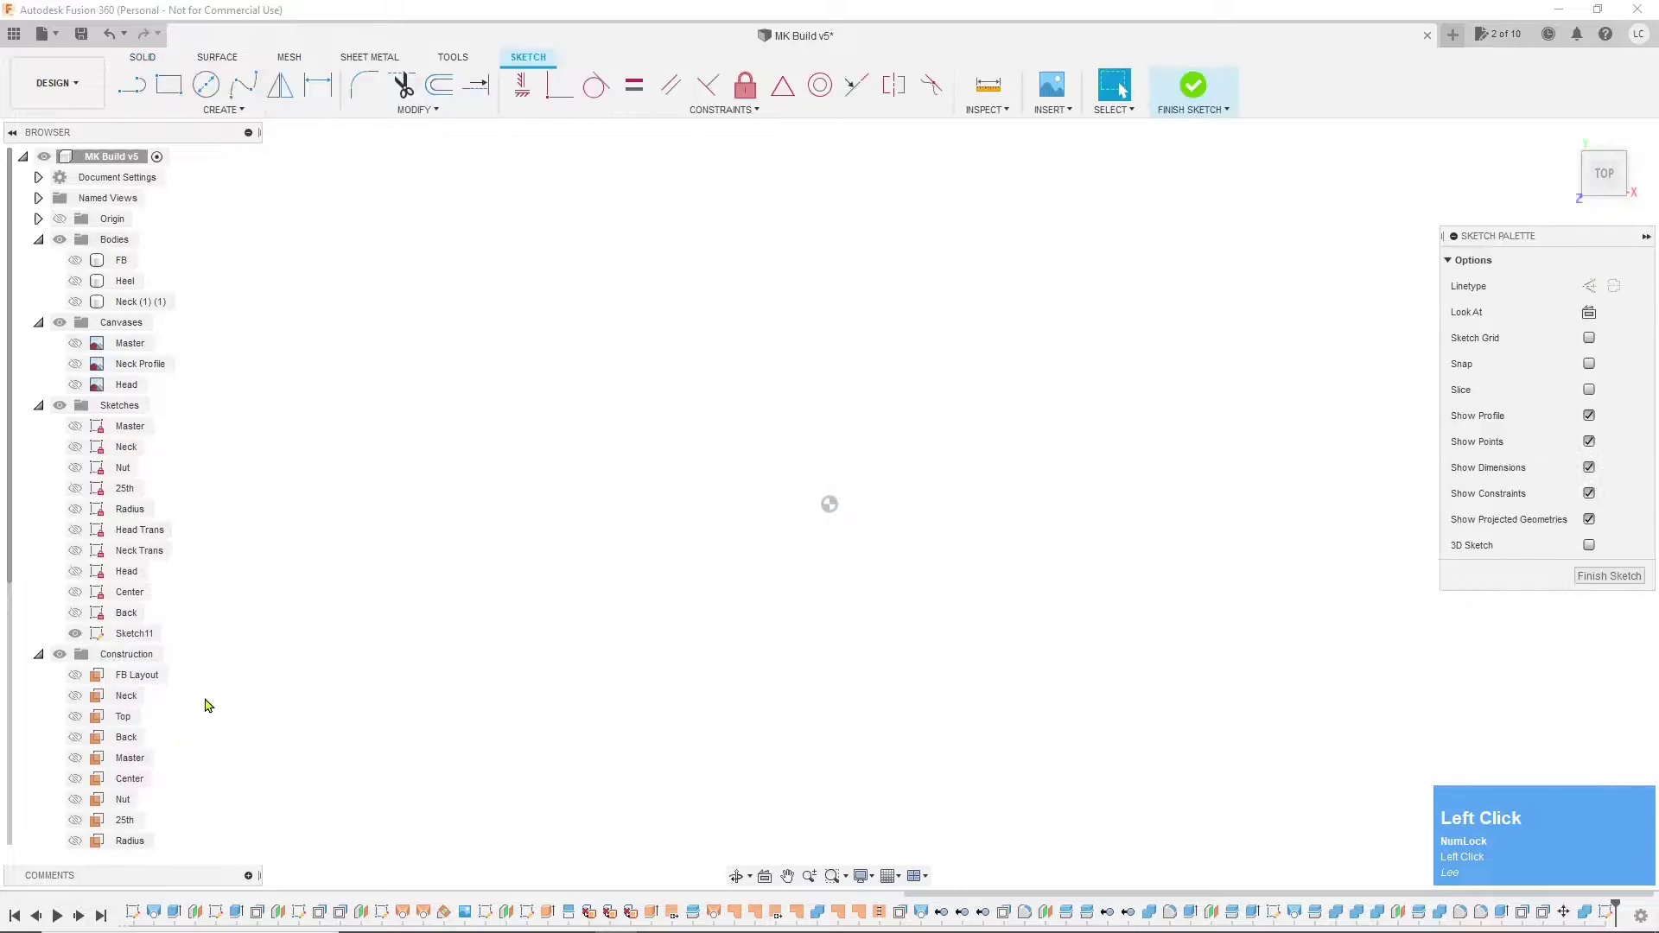
scroll(309, 609, down, 3)
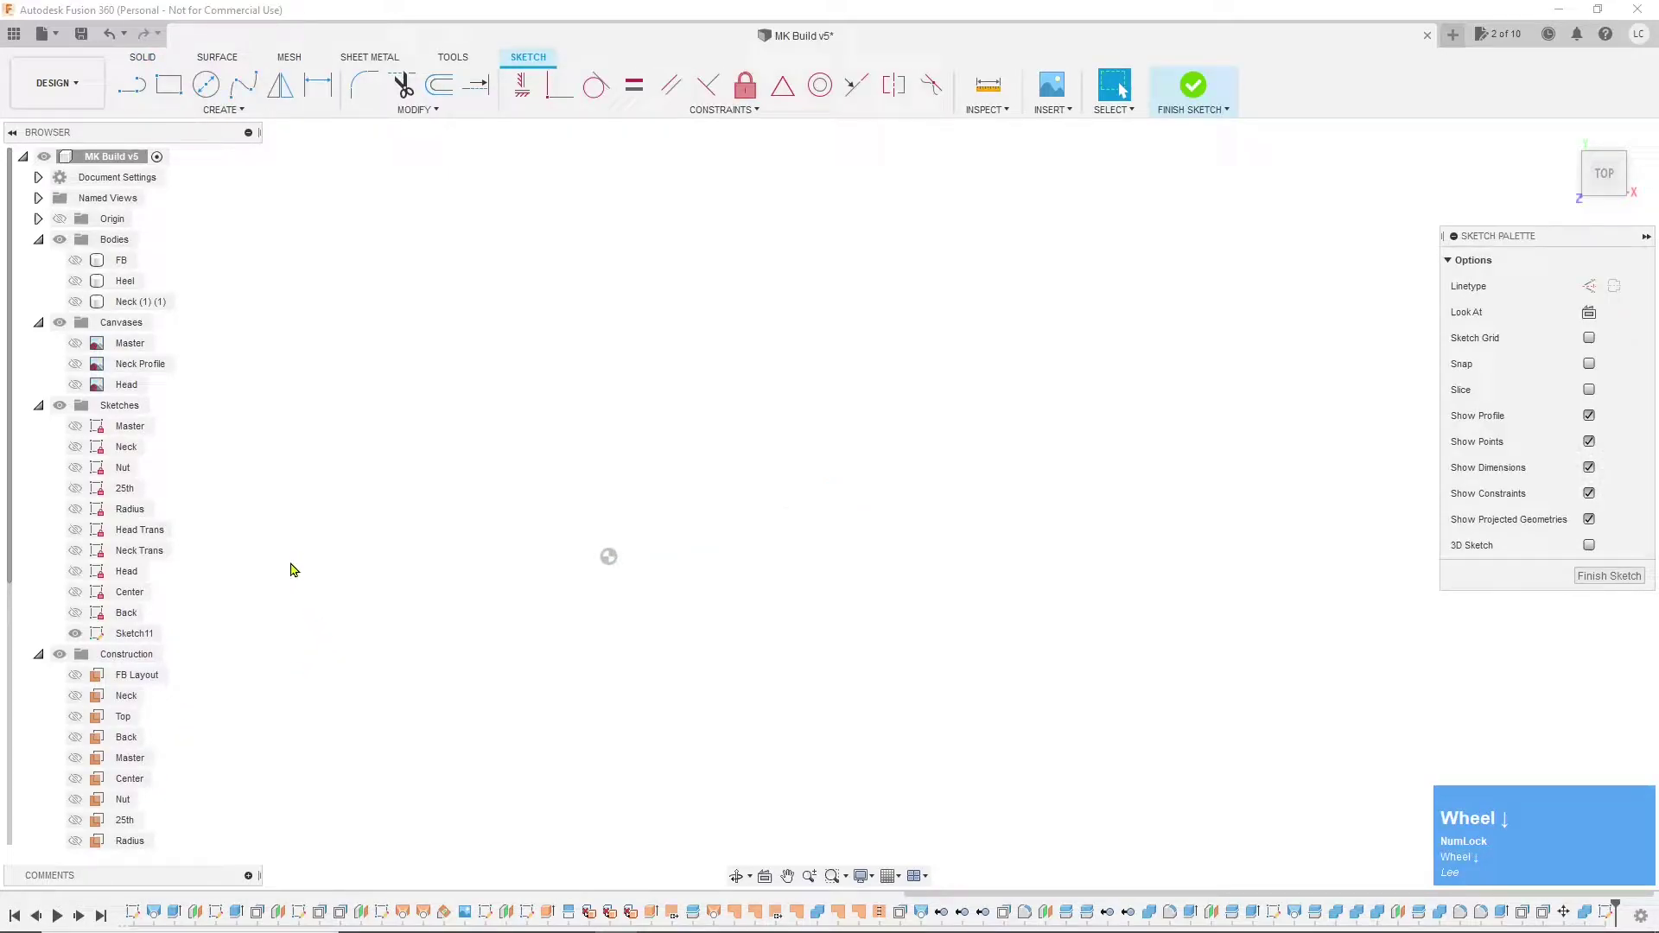
click(75, 426)
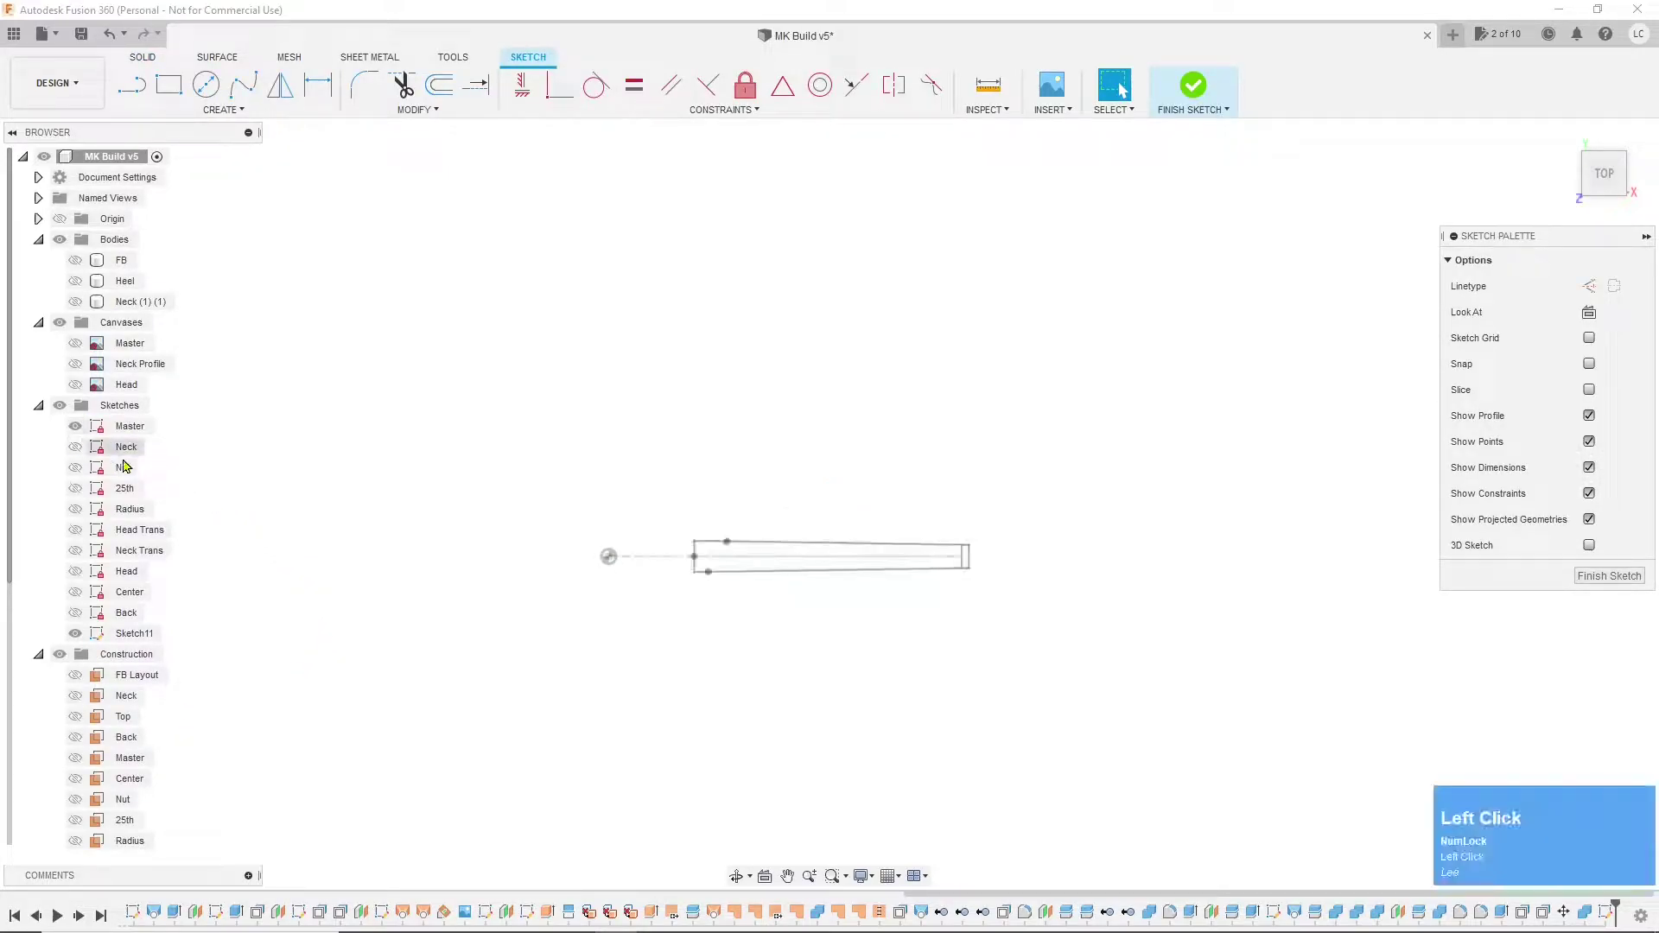
scroll(899, 550, up, 5)
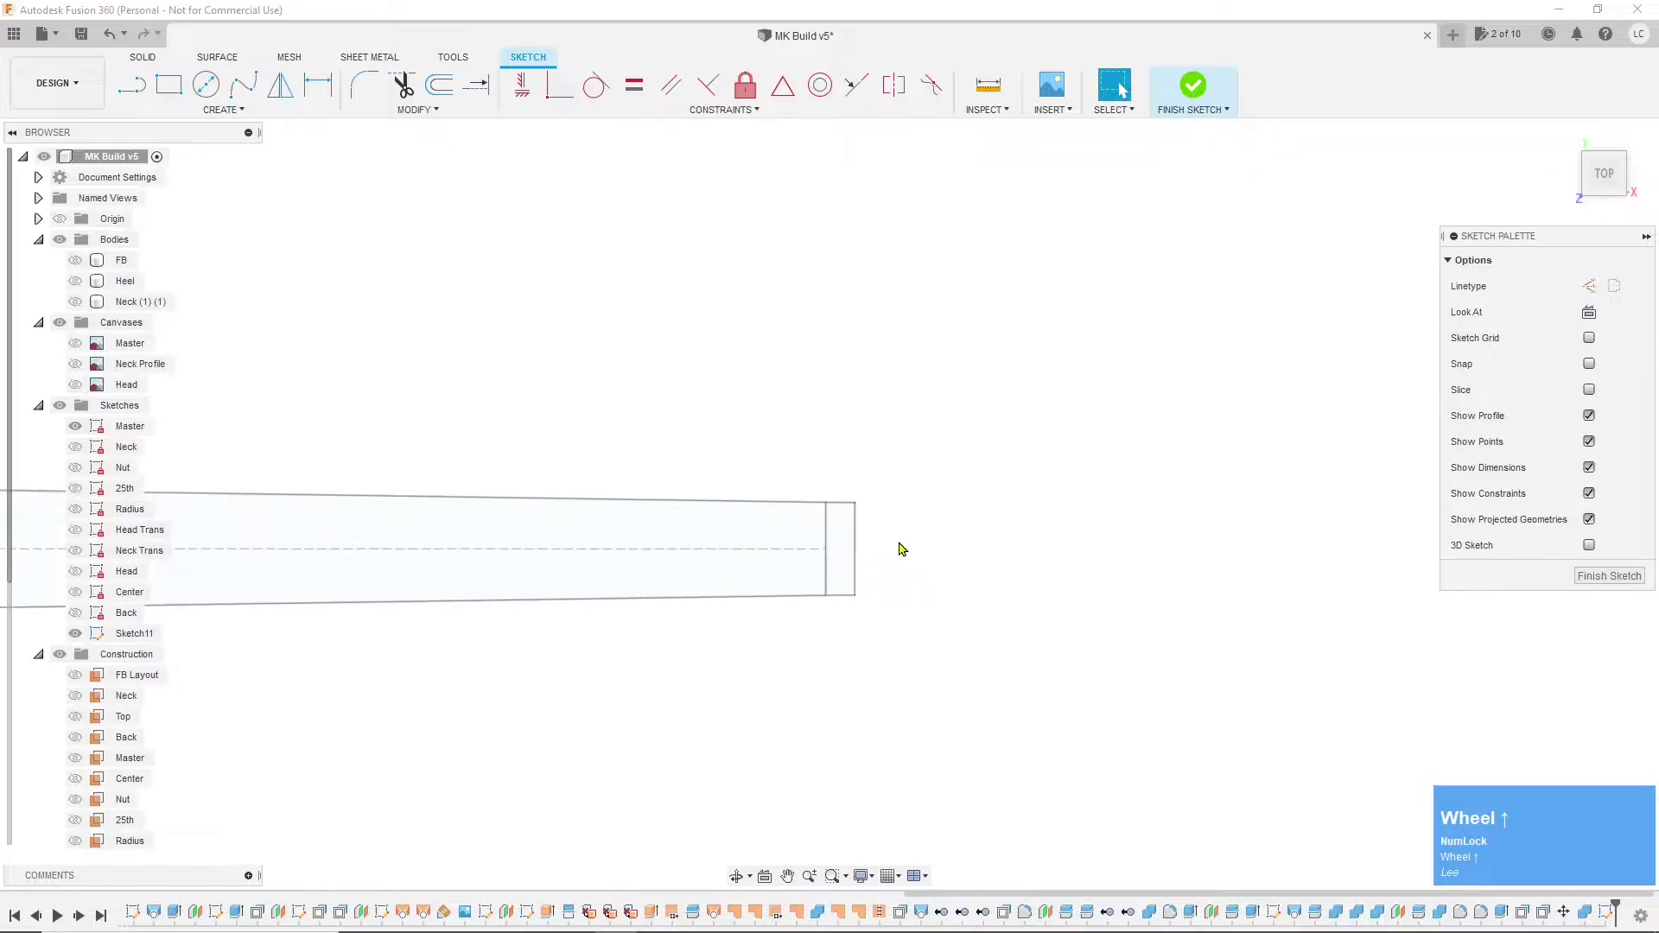
- Project the Master sketch's centerline and the inner vertical line at its narrow end into the new sketch, and hide the Master sketch
key(p)
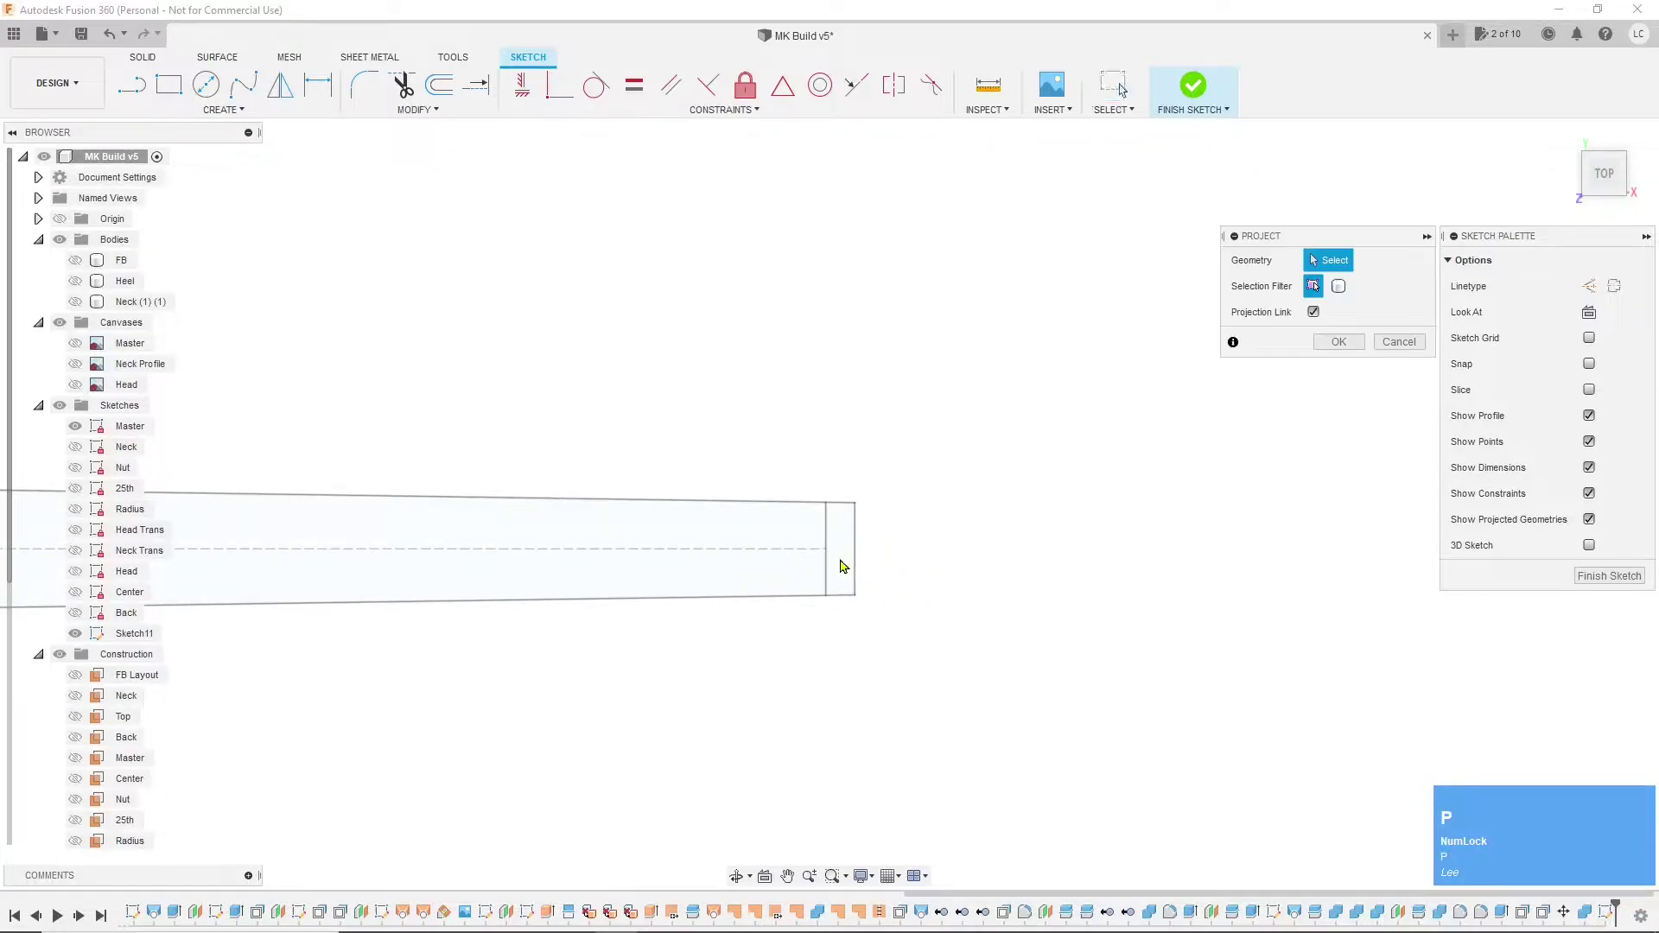
click(826, 570)
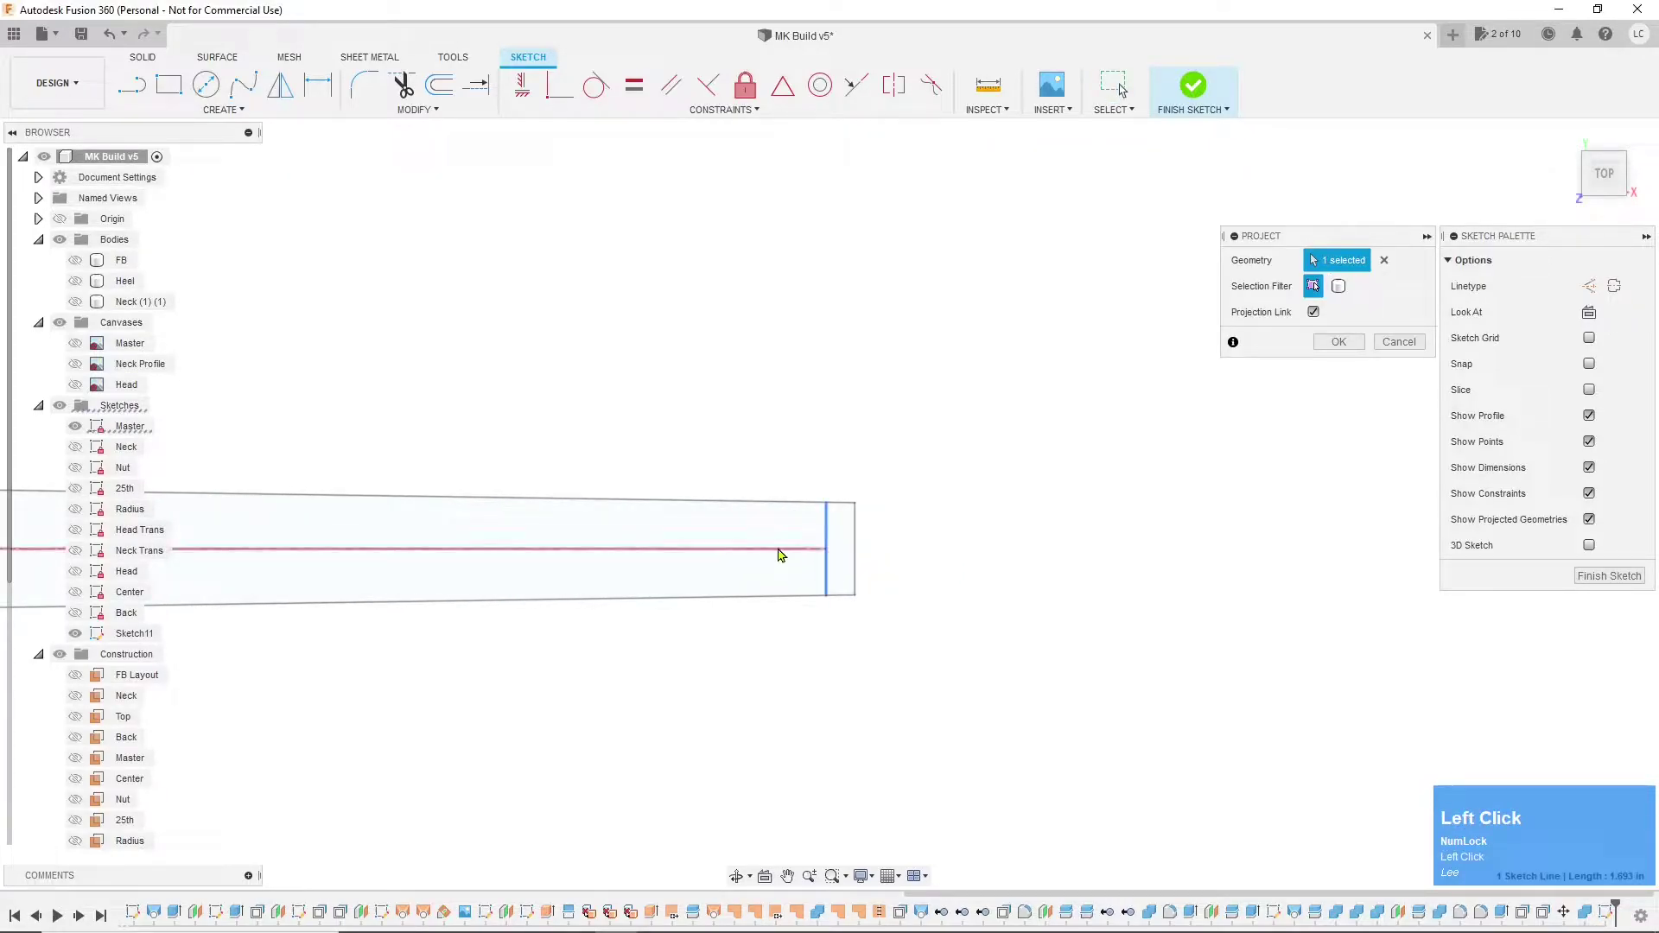
click(780, 550)
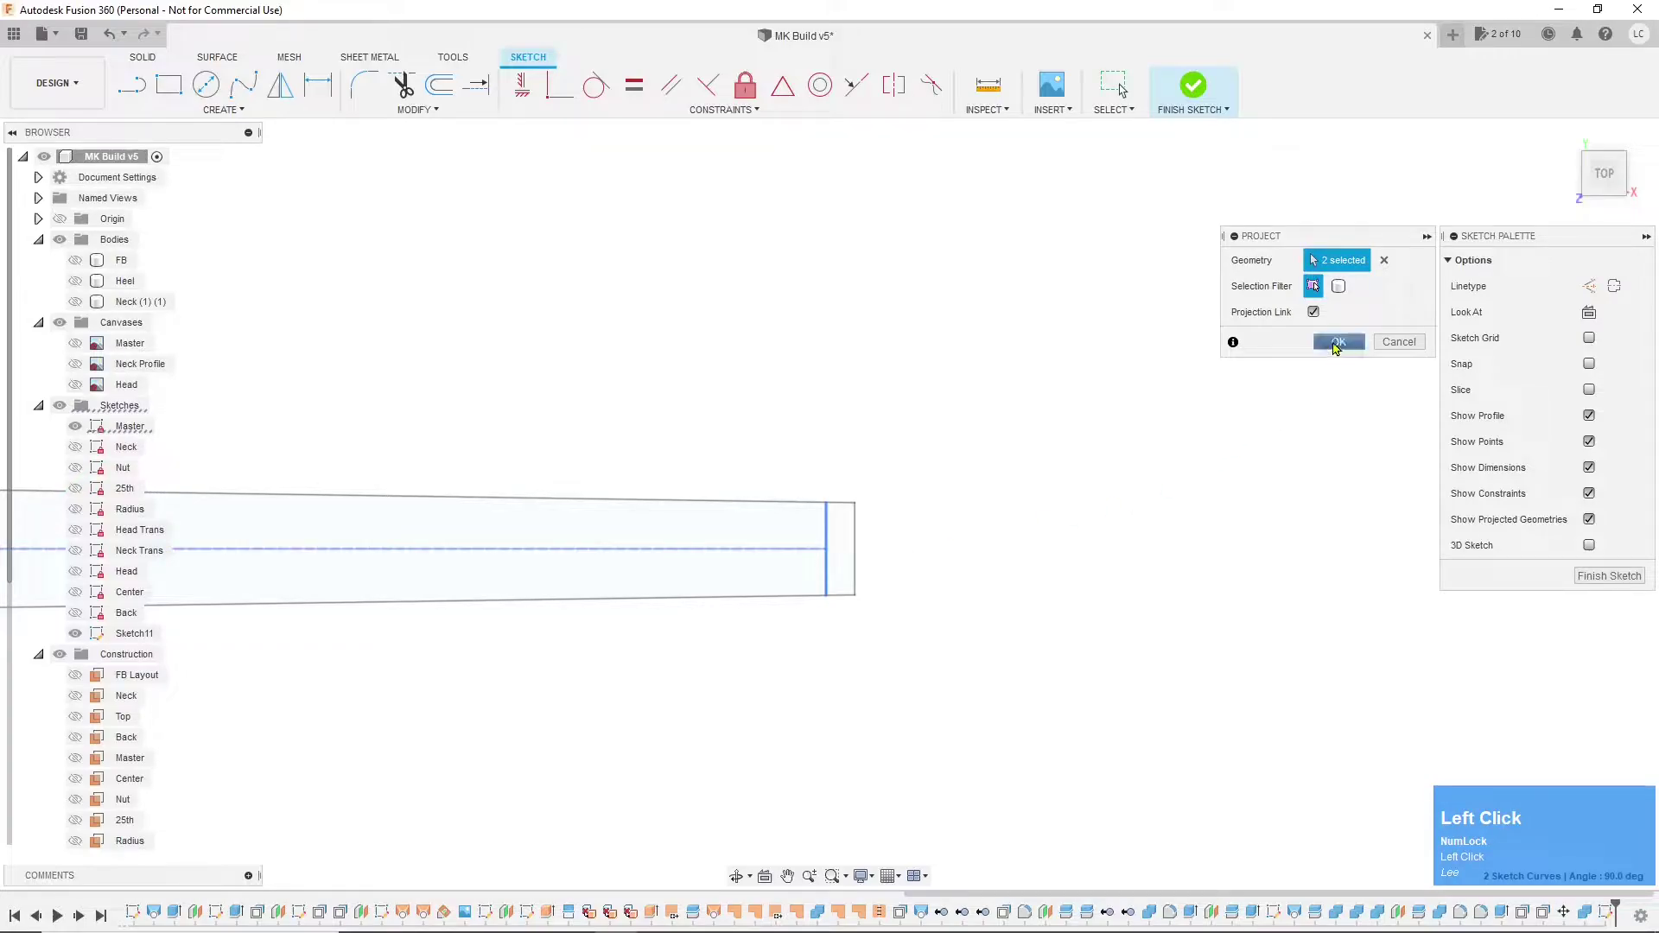
click(1339, 341)
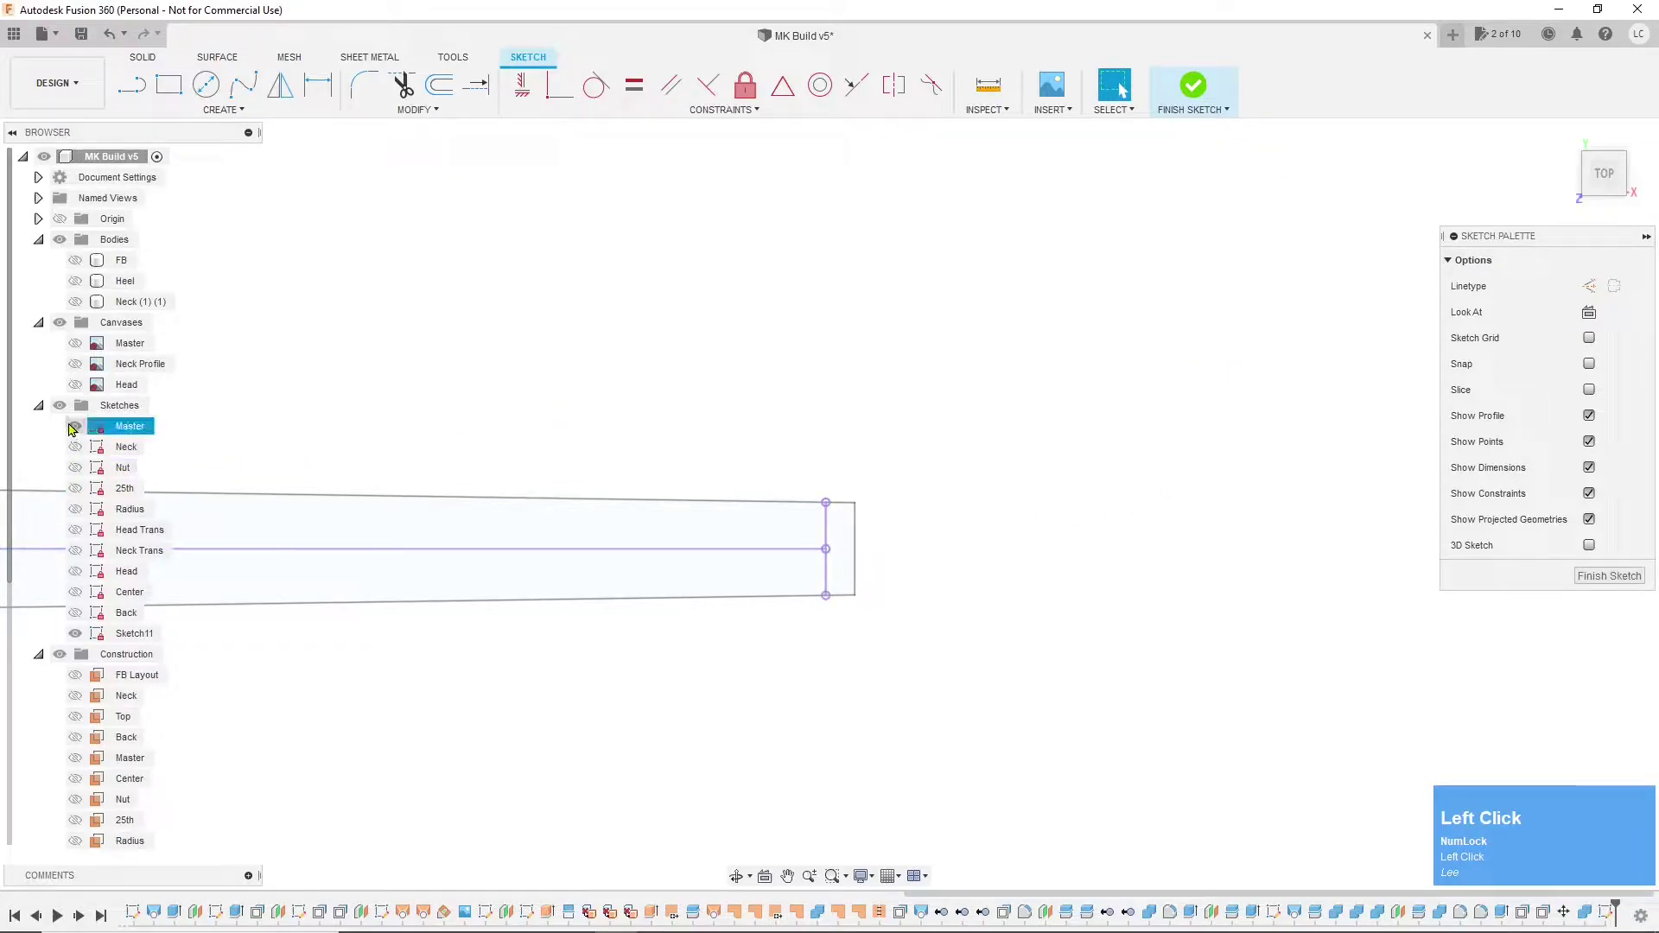
click(75, 426)
- Draw a 3 in vertical line beyond the origin end of the projected centerline
scroll(1196, 407, down, 3)
scroll(1205, 408, down, 1)
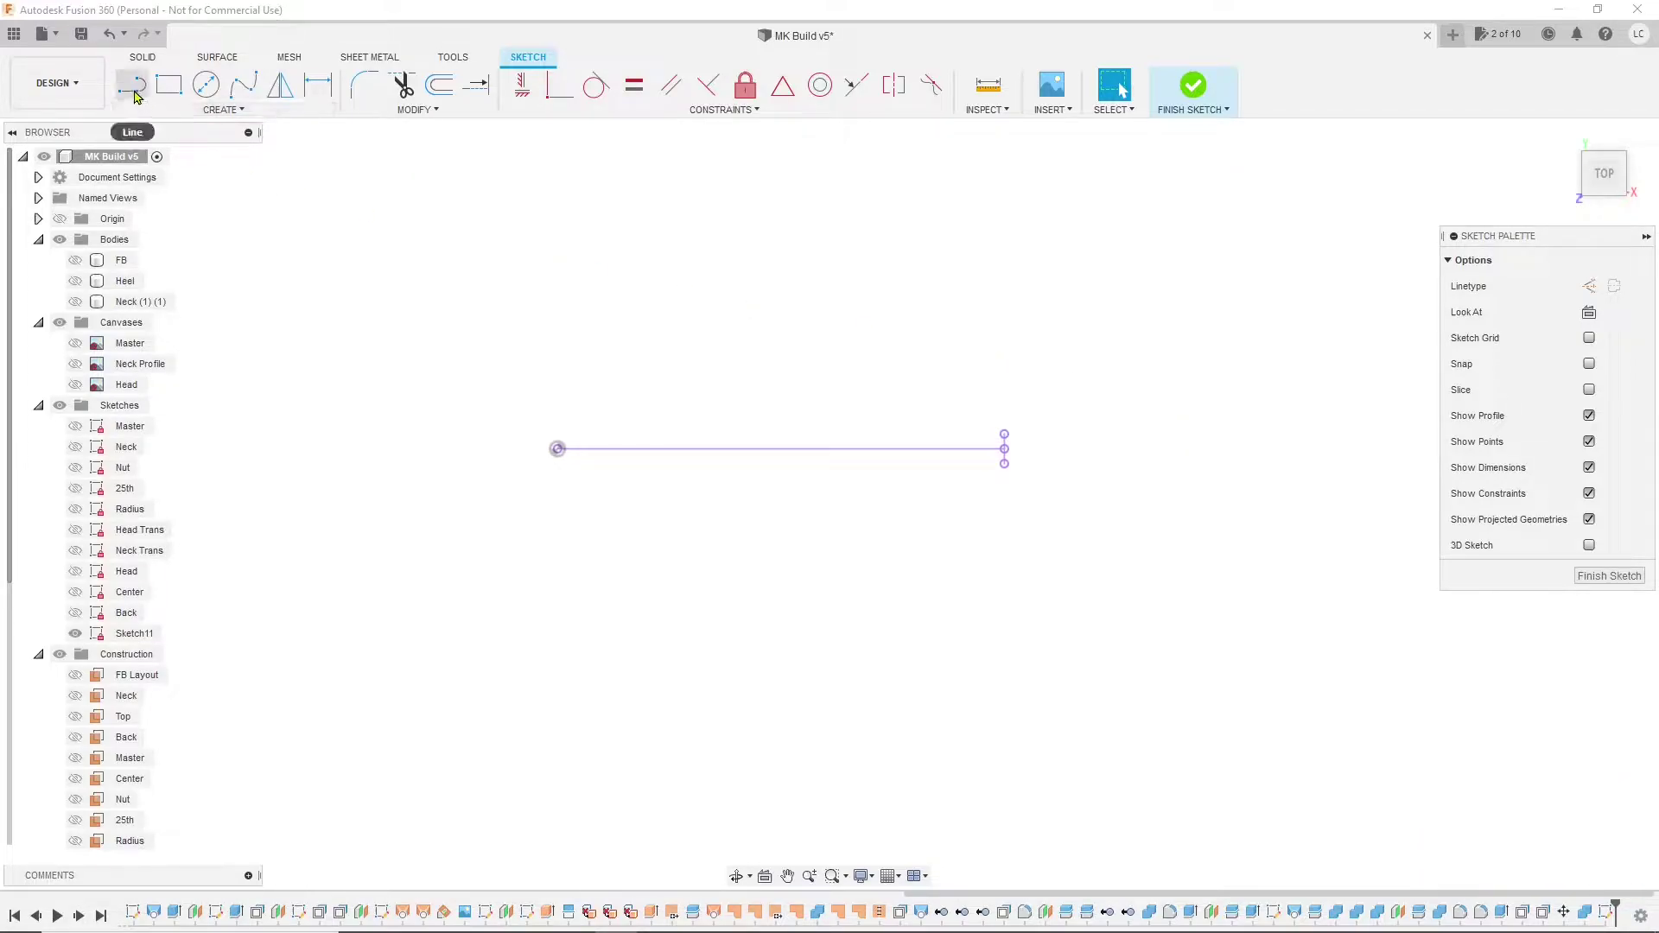
click(133, 87)
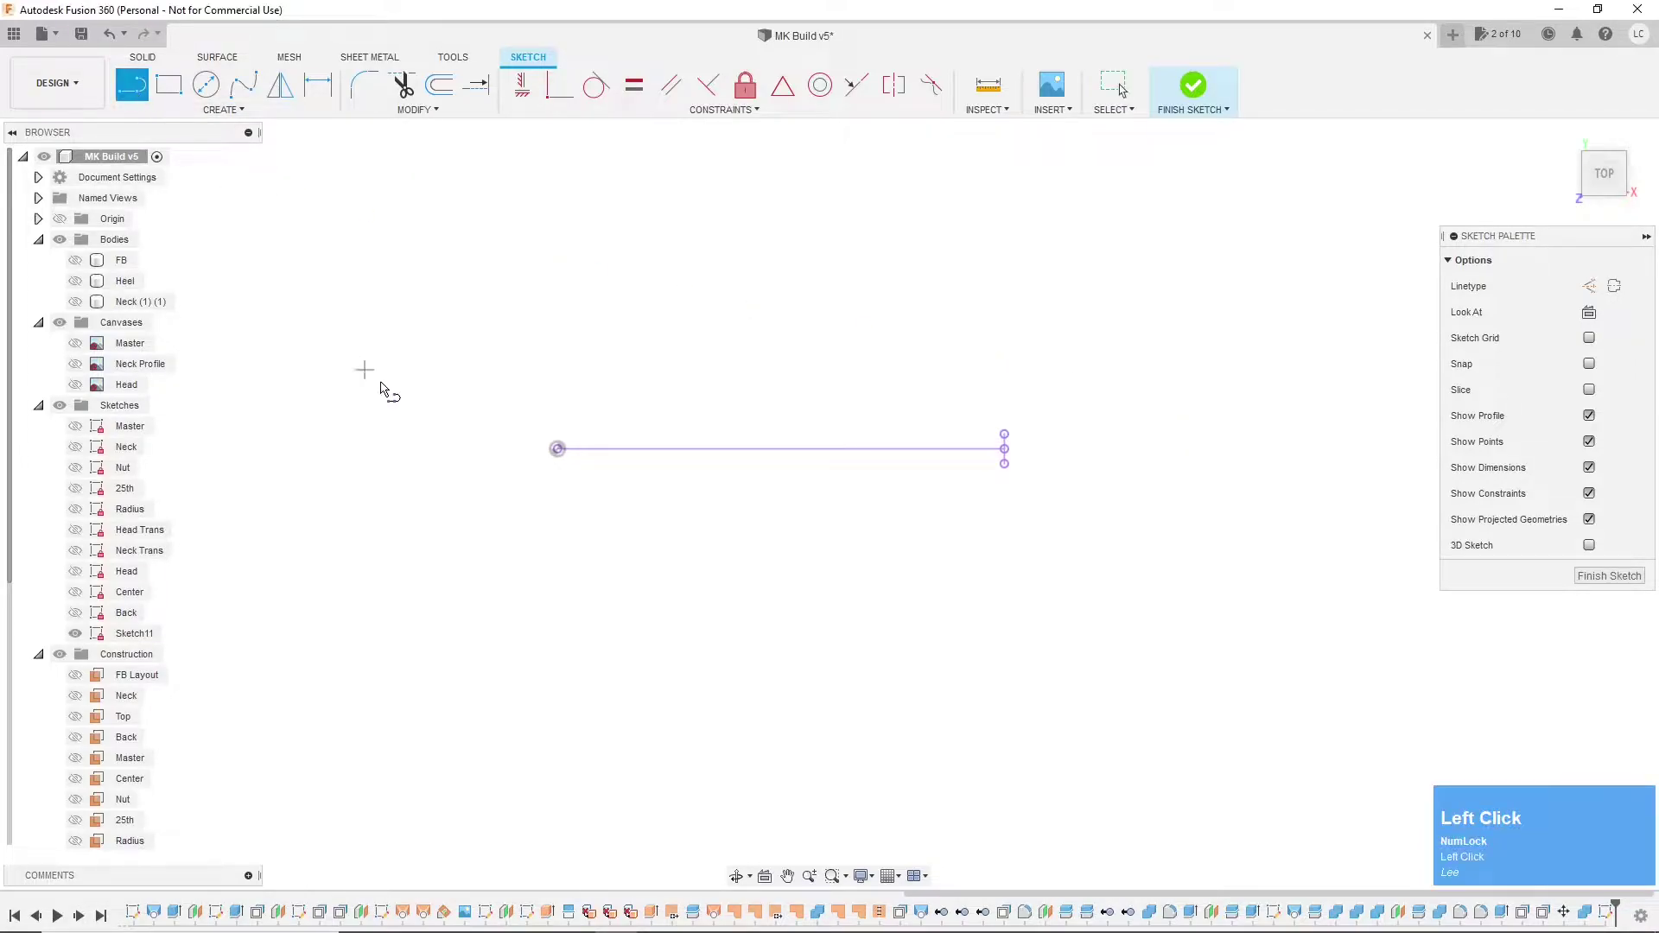
click(436, 424)
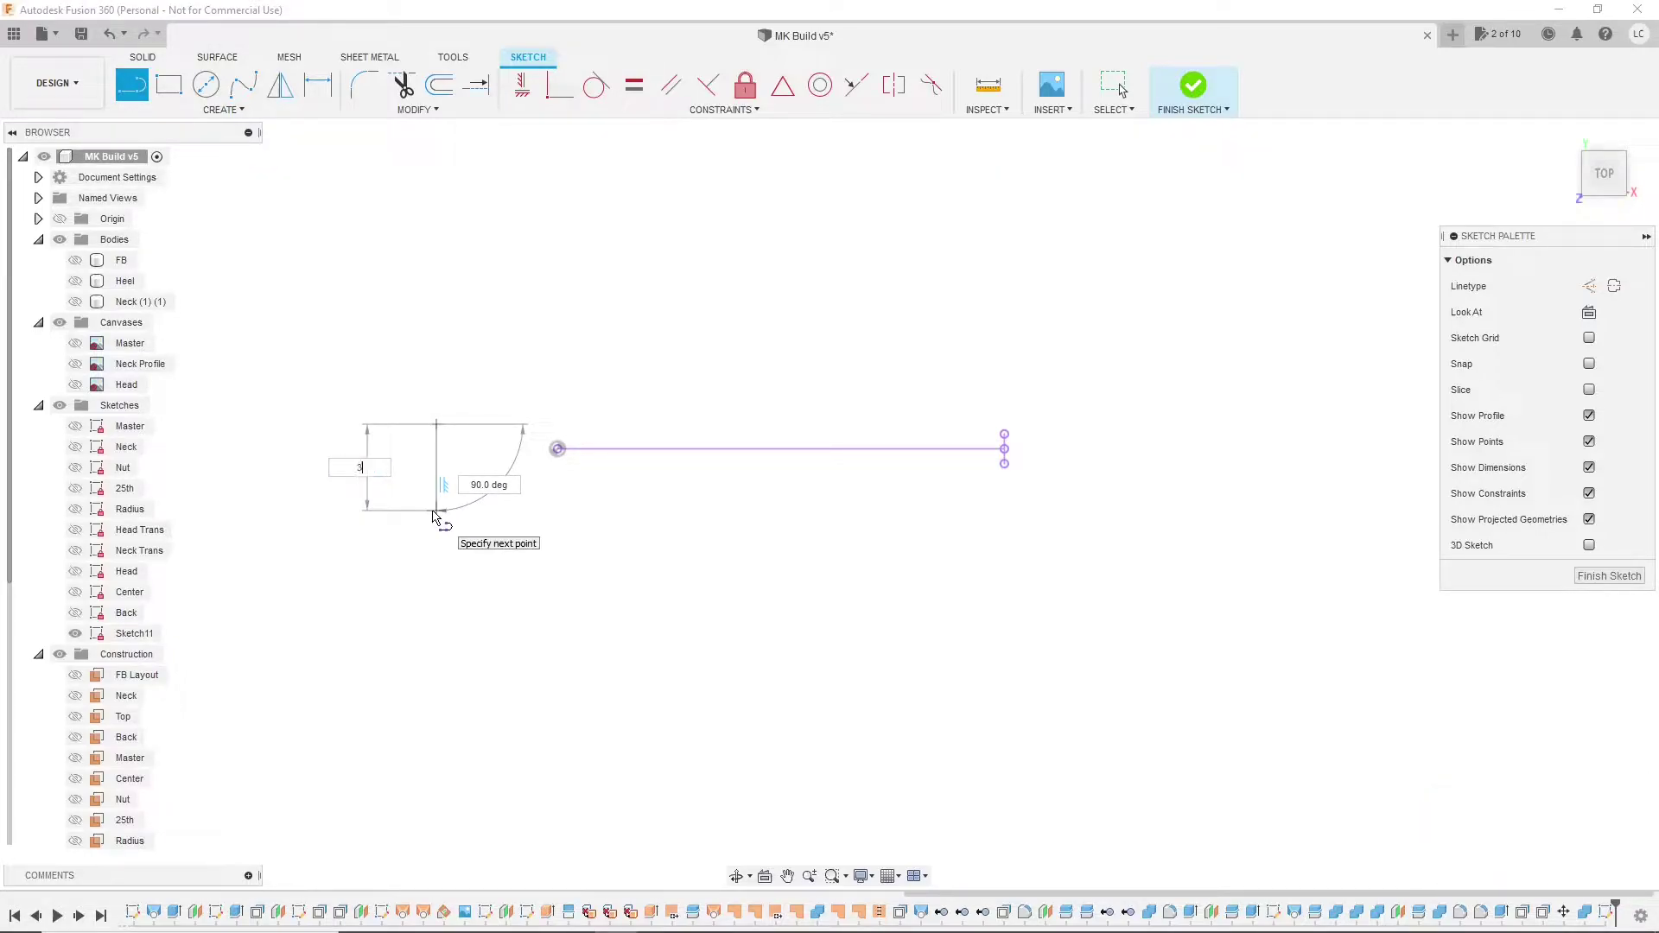
text(3)
key(Return)
key(Escape)
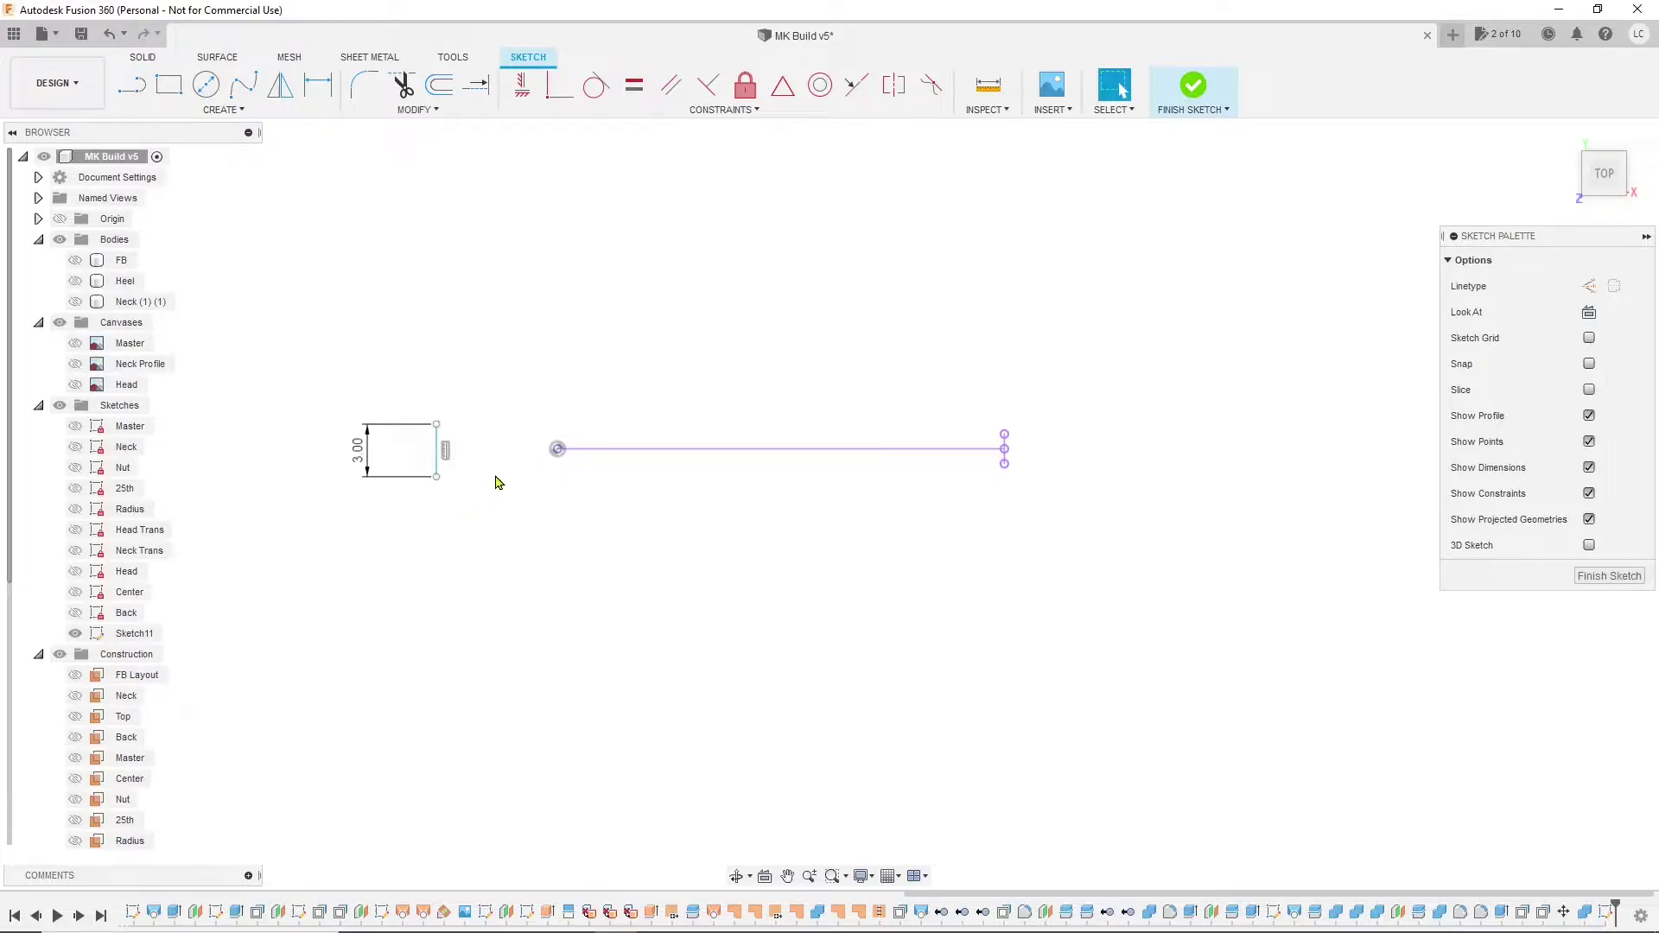
- Constrain the midpoint of the 3 in vertical line to the origin at the end of the projected centerline
scroll(498, 477, up, 3)
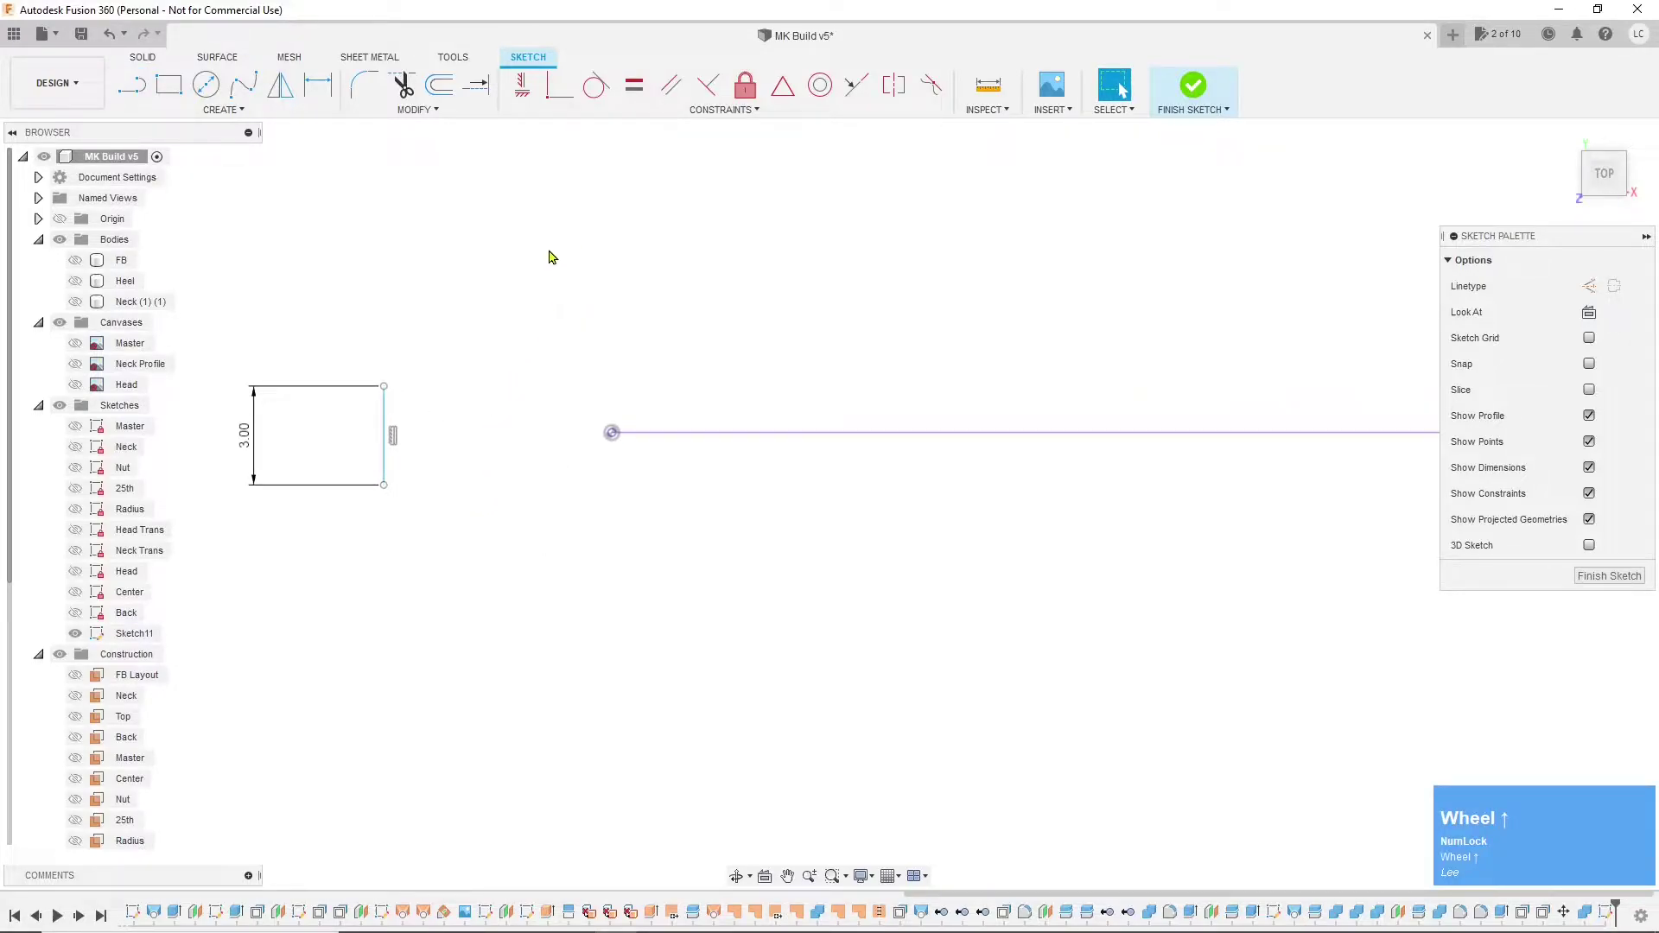
click(384, 436)
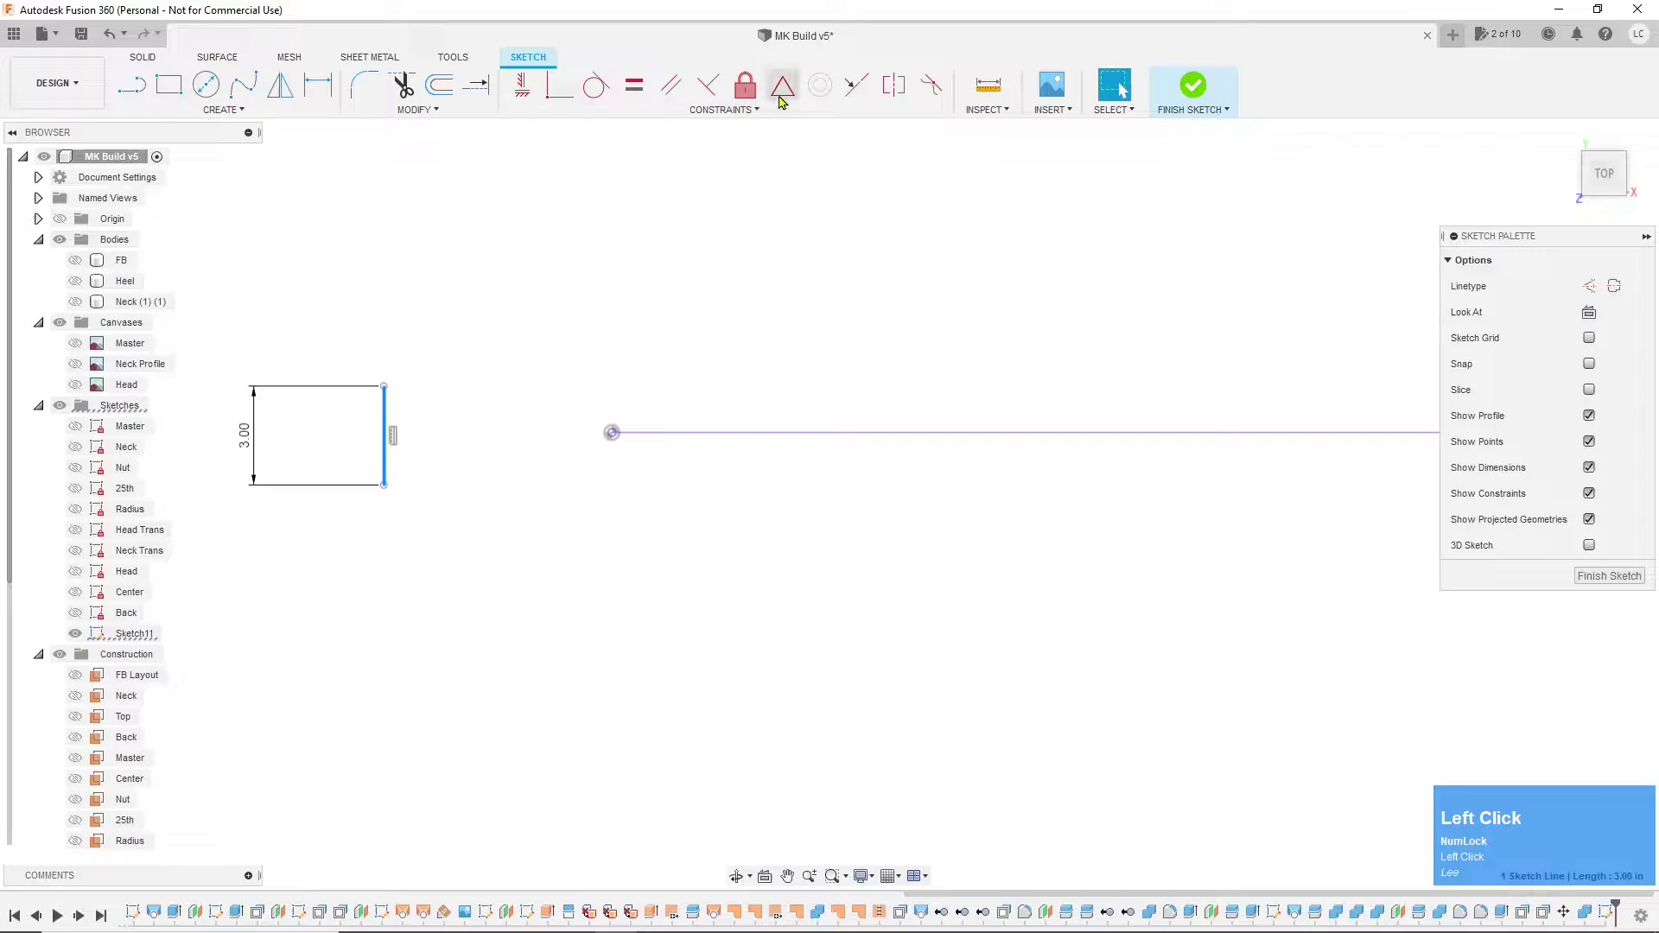
click(781, 91)
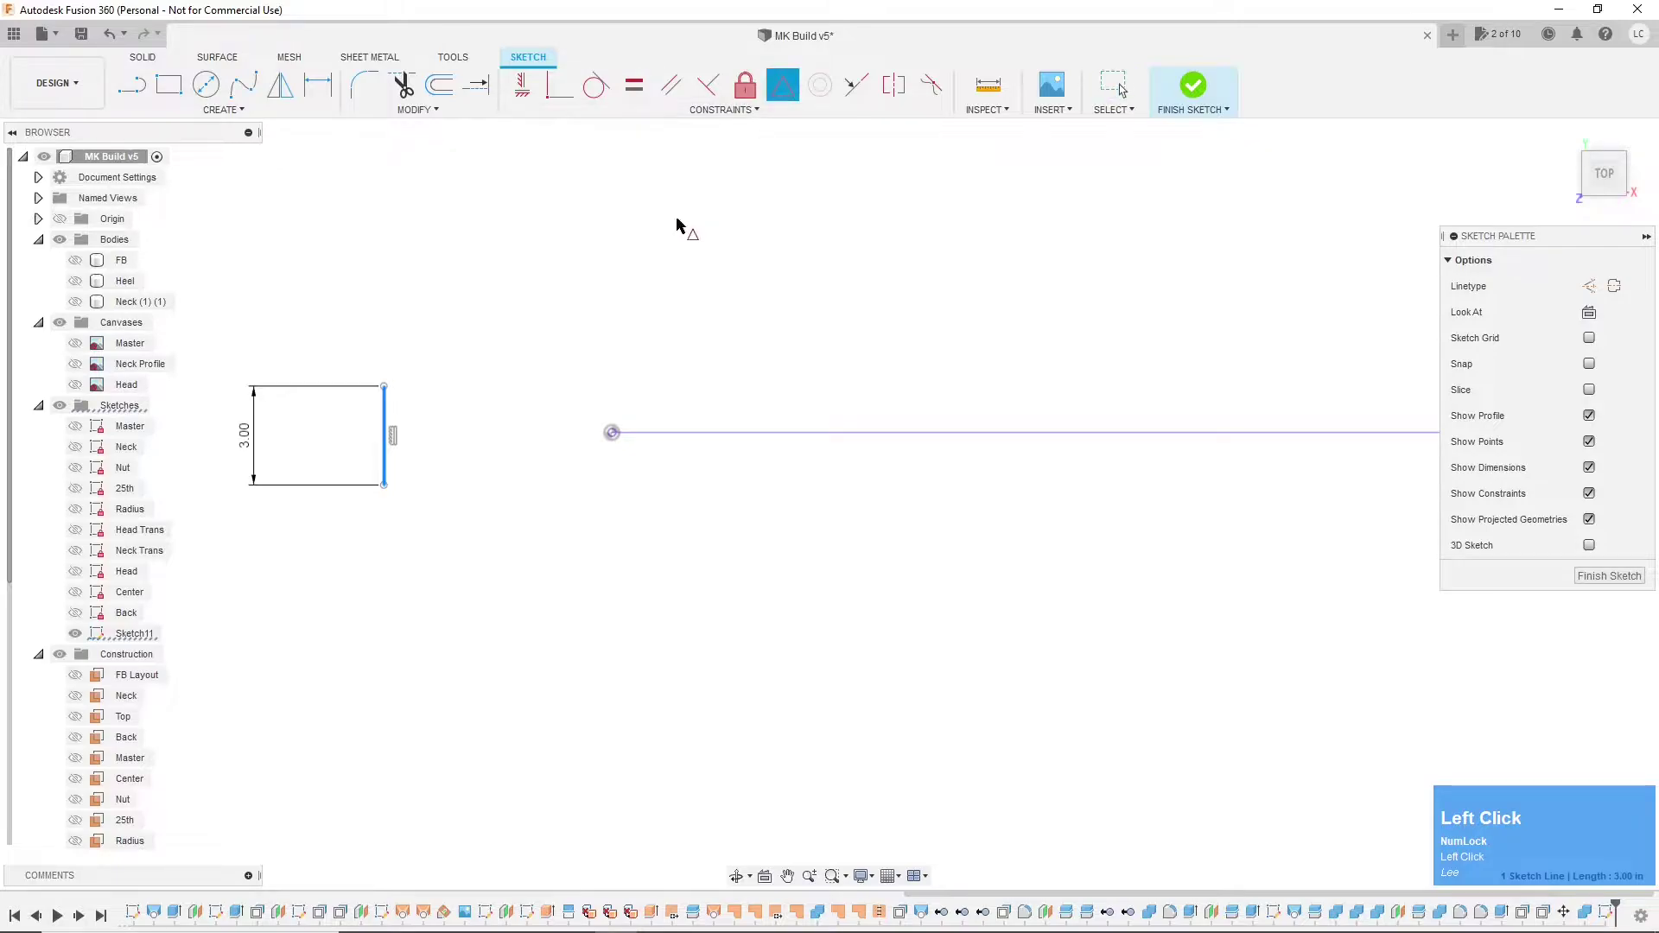
click(611, 432)
scroll(621, 477, up, 6)
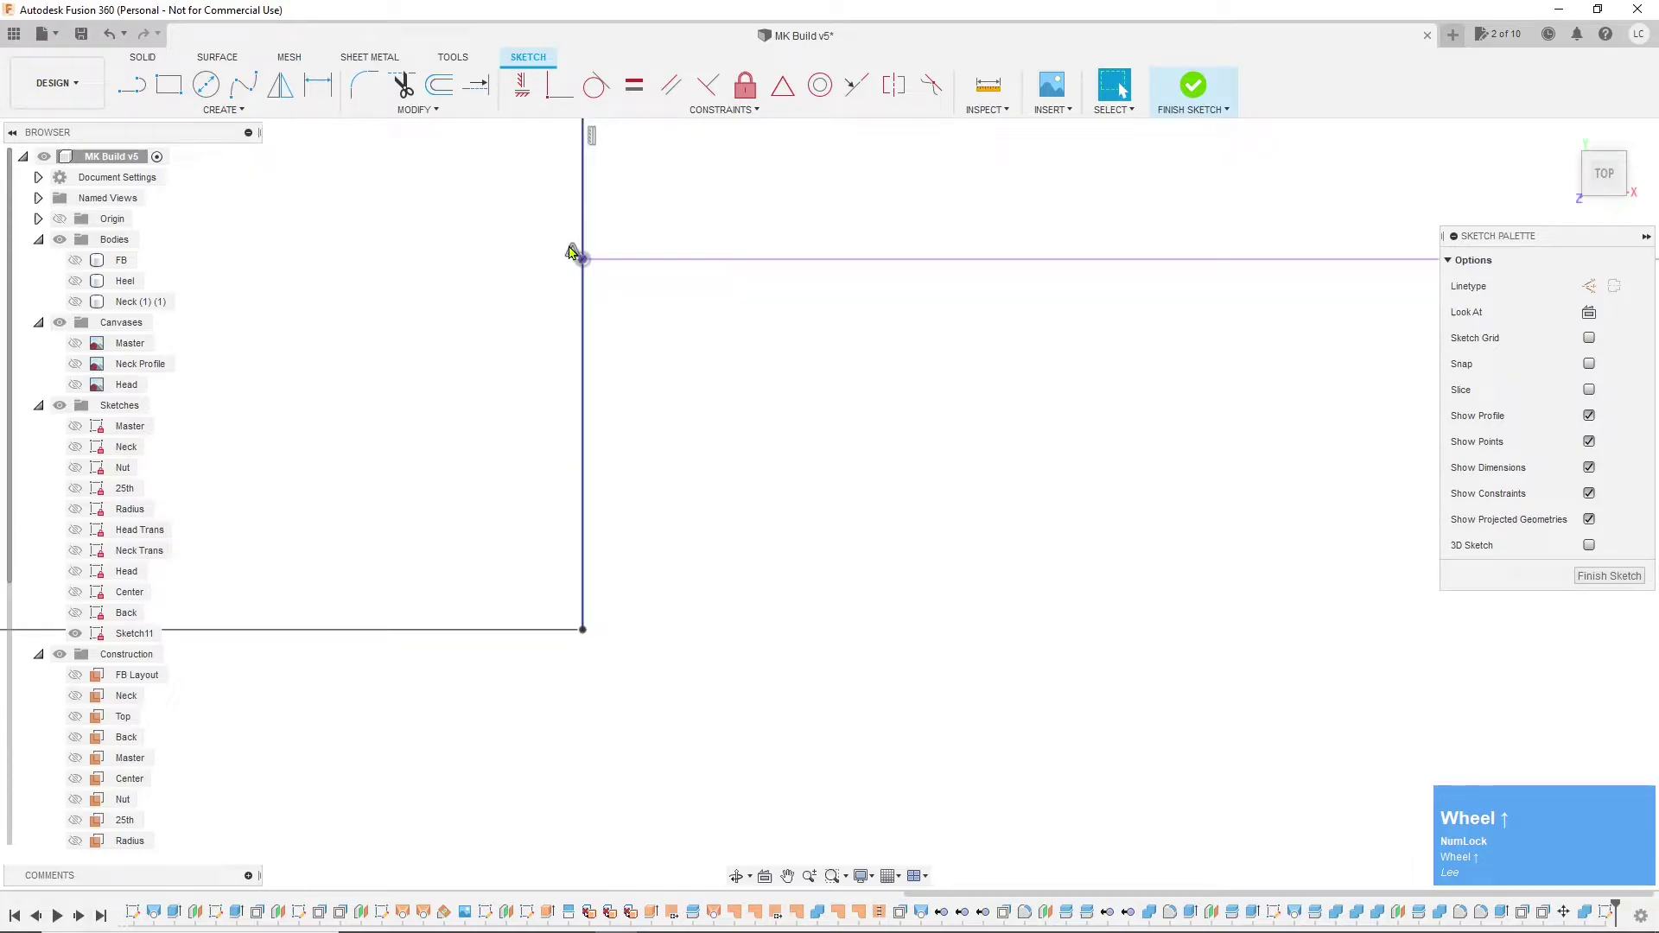
click(572, 251)
right_click(572, 251)
click(528, 230)
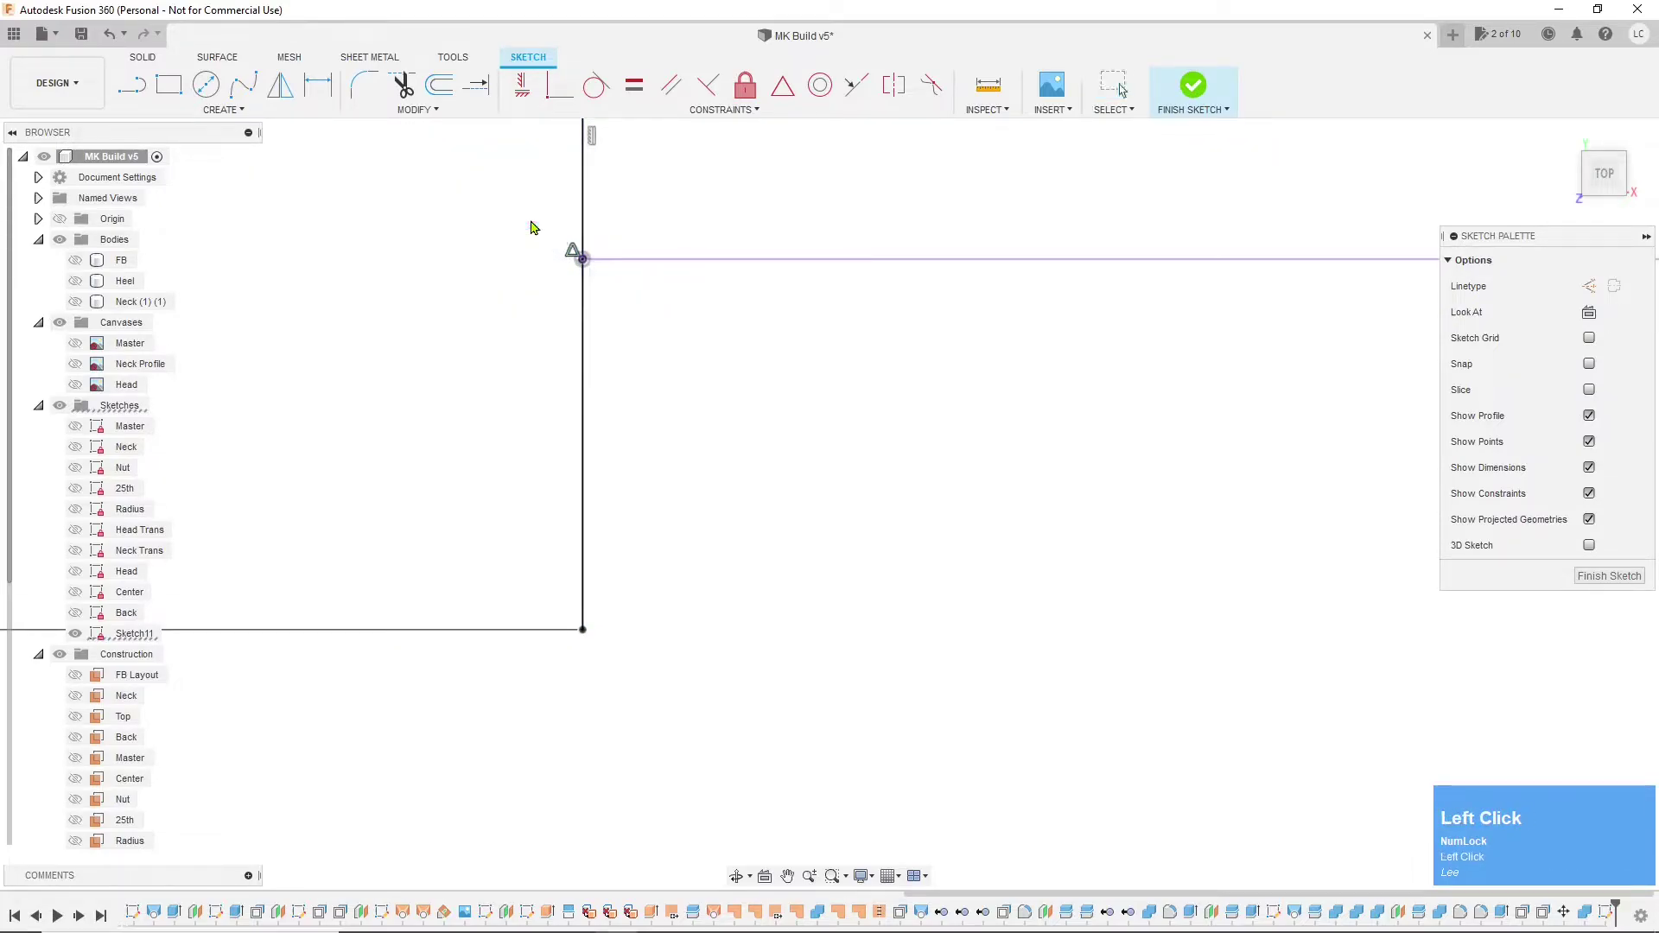
- Create a rectangular pattern of the 3 in vertical line with 24 instances over about 3.216 in, extending away from the projected centerline
scroll(707, 413, down, 3)
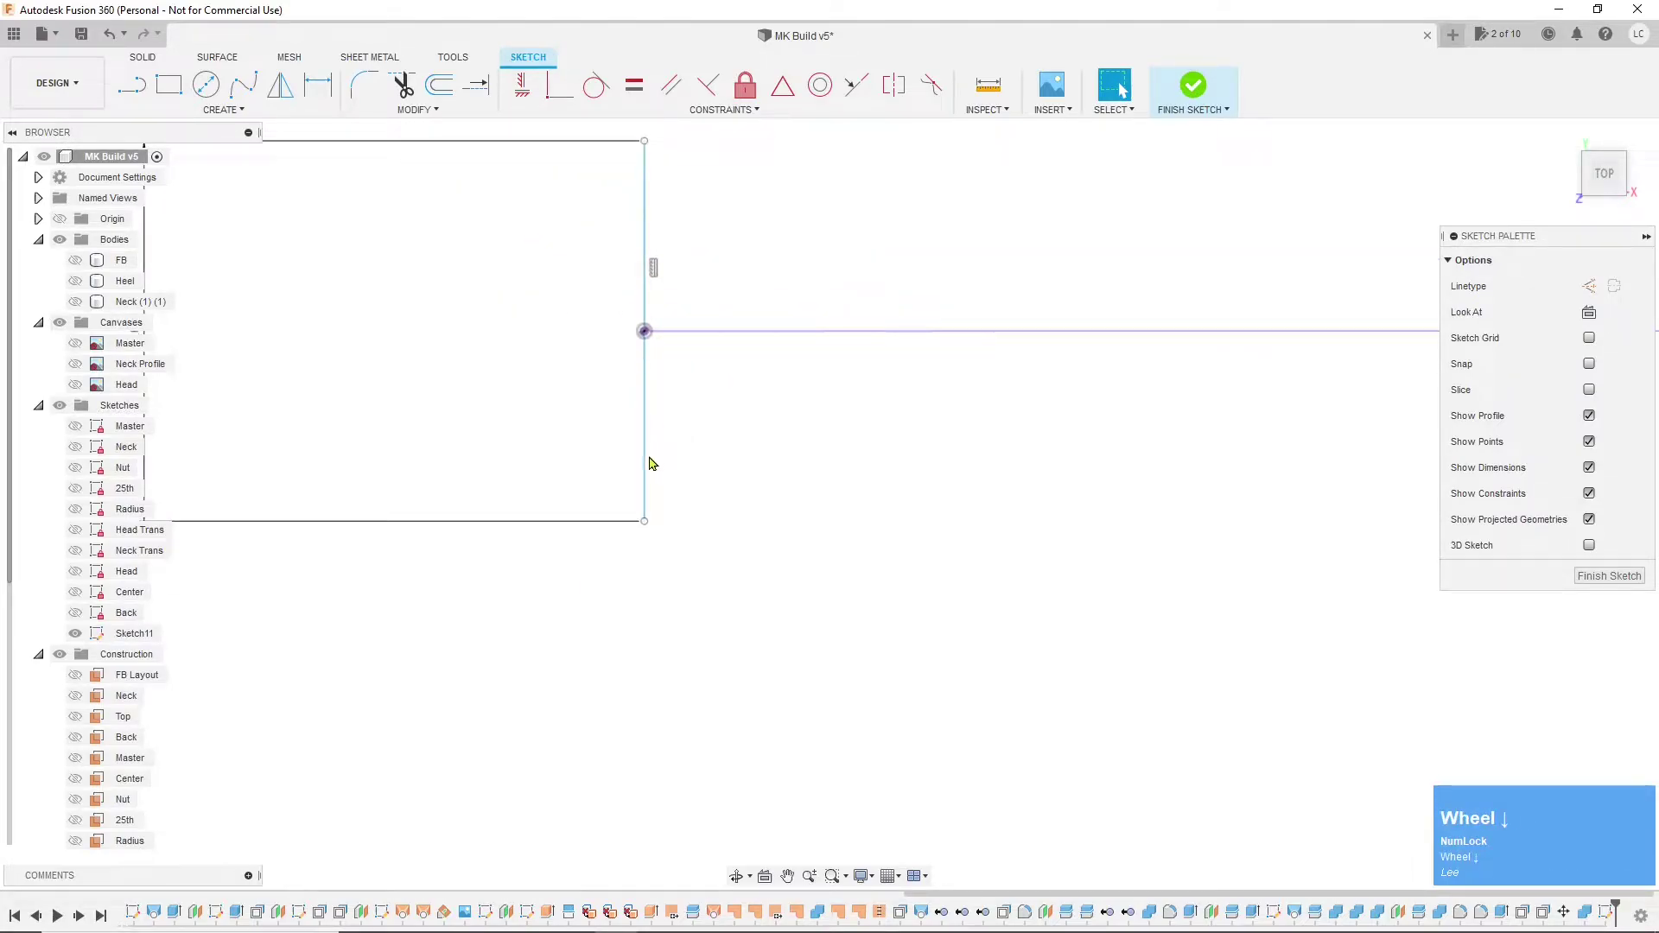
click(645, 463)
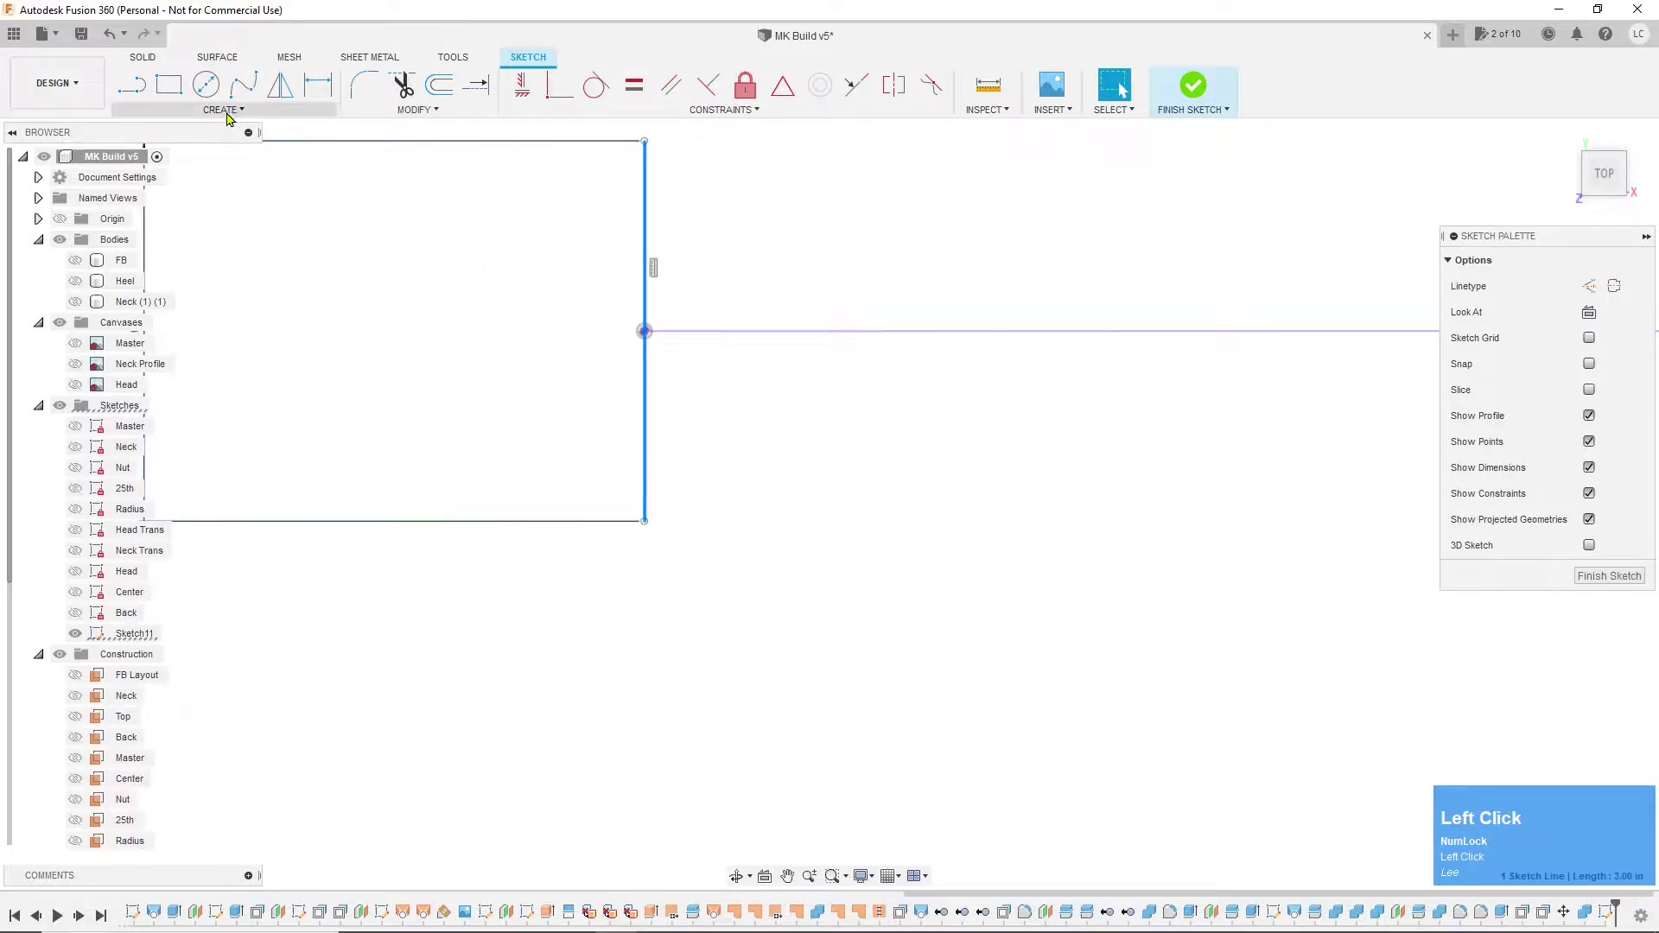
click(231, 111)
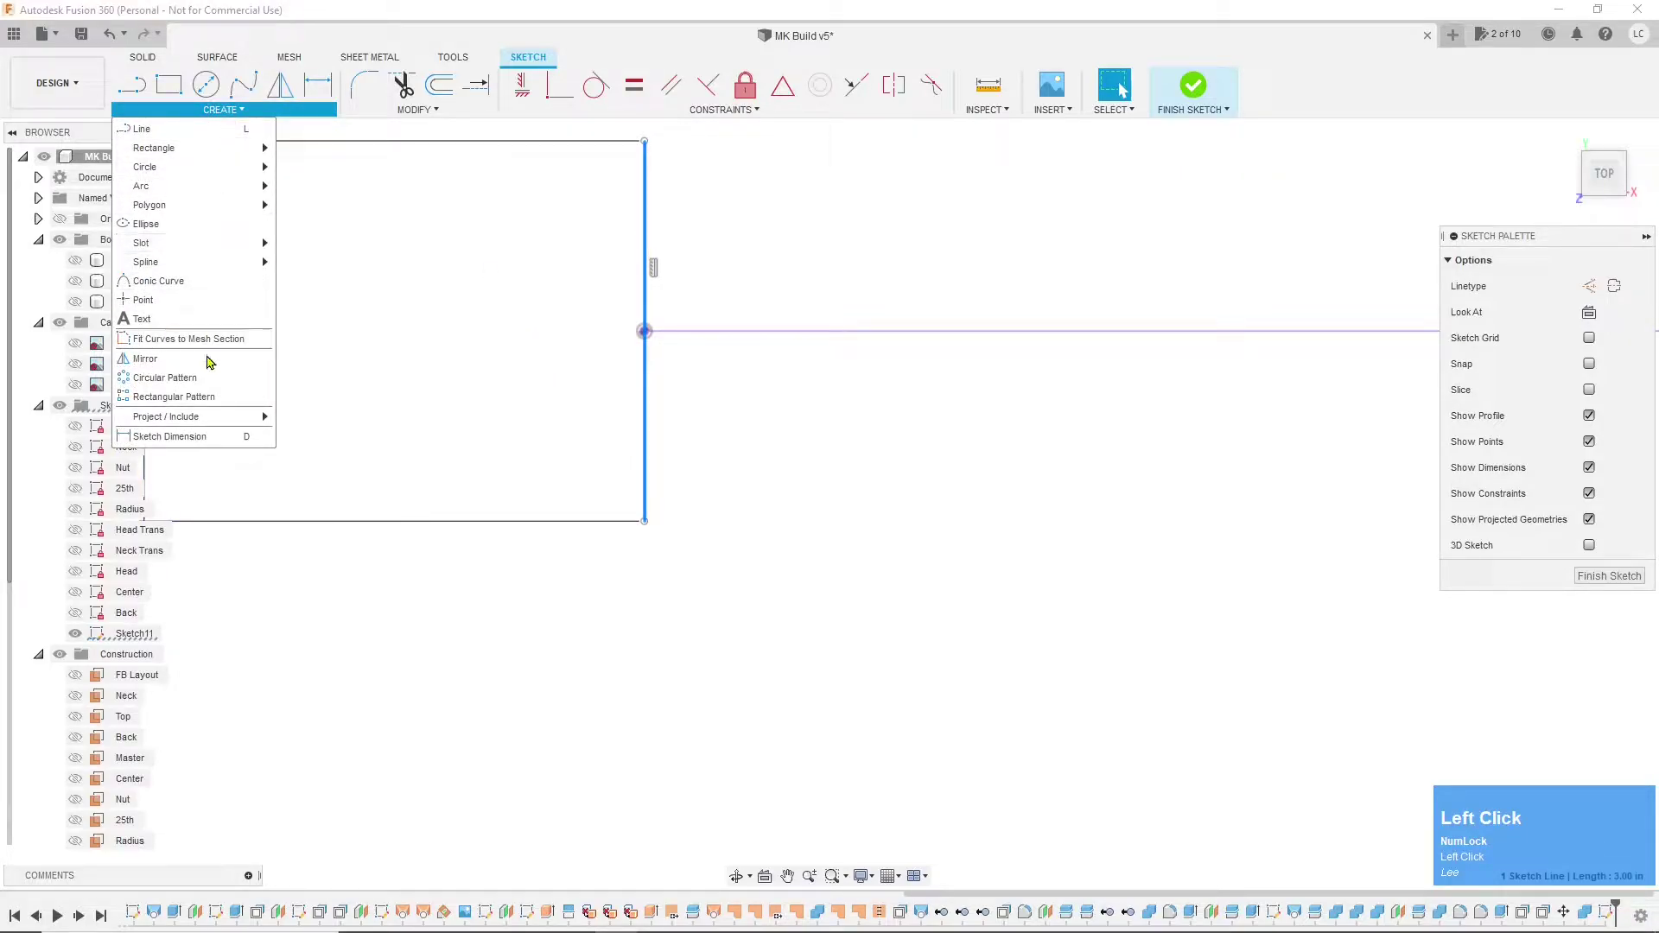
click(213, 396)
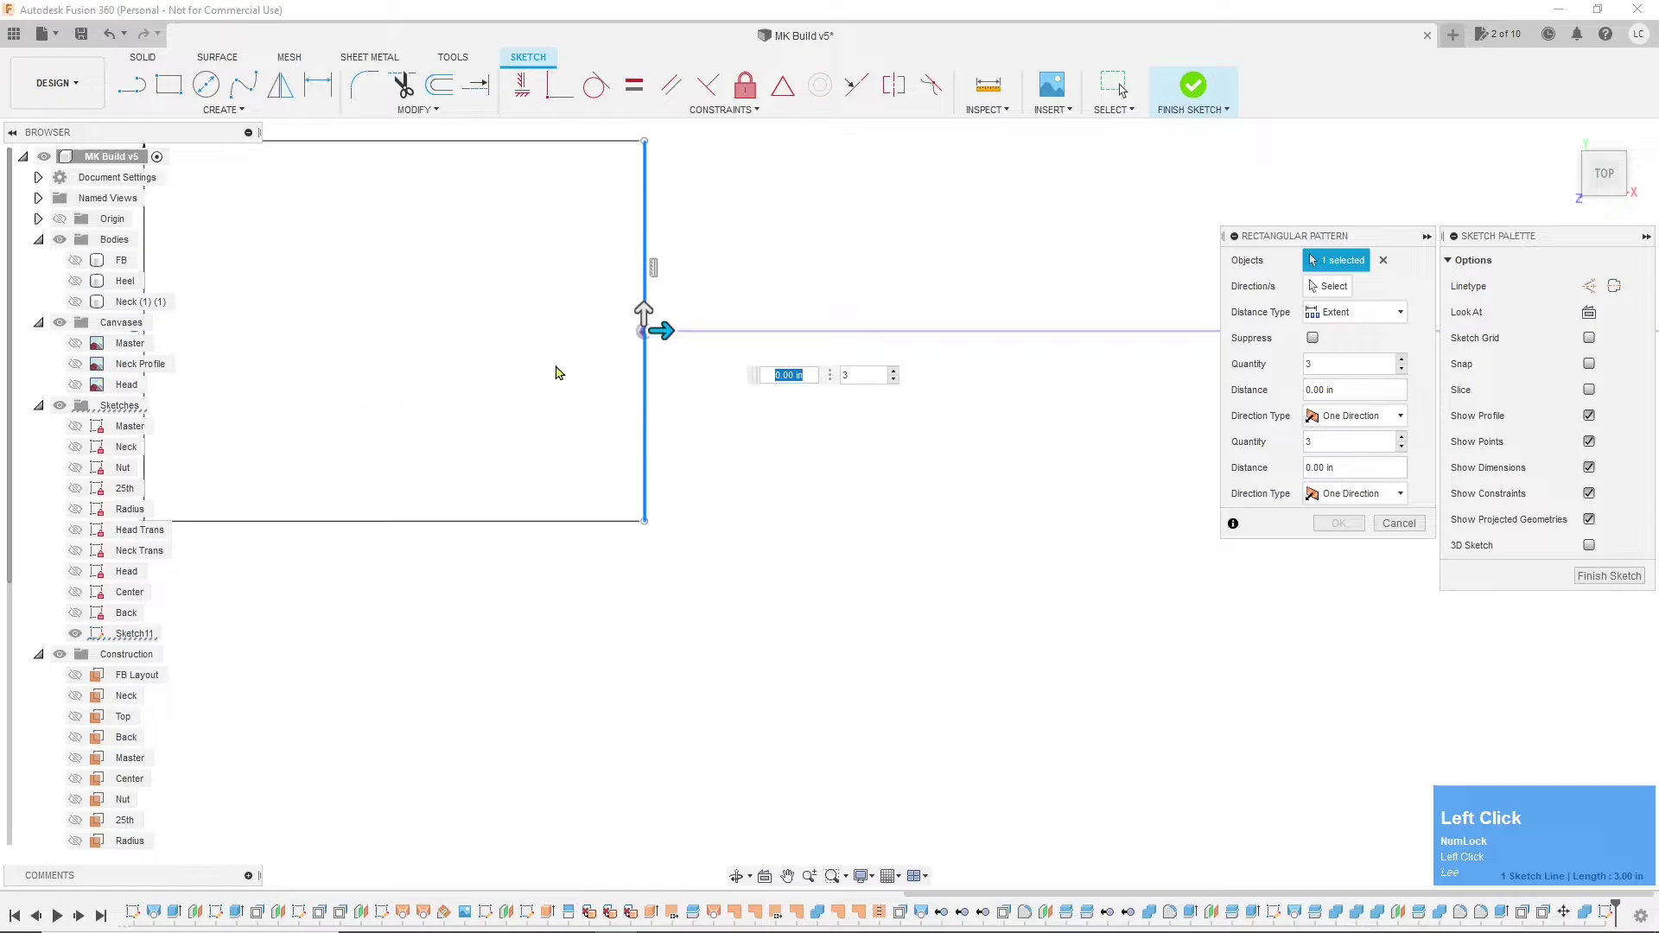
drag(661, 330, 251, 343)
scroll(678, 331, down, 3)
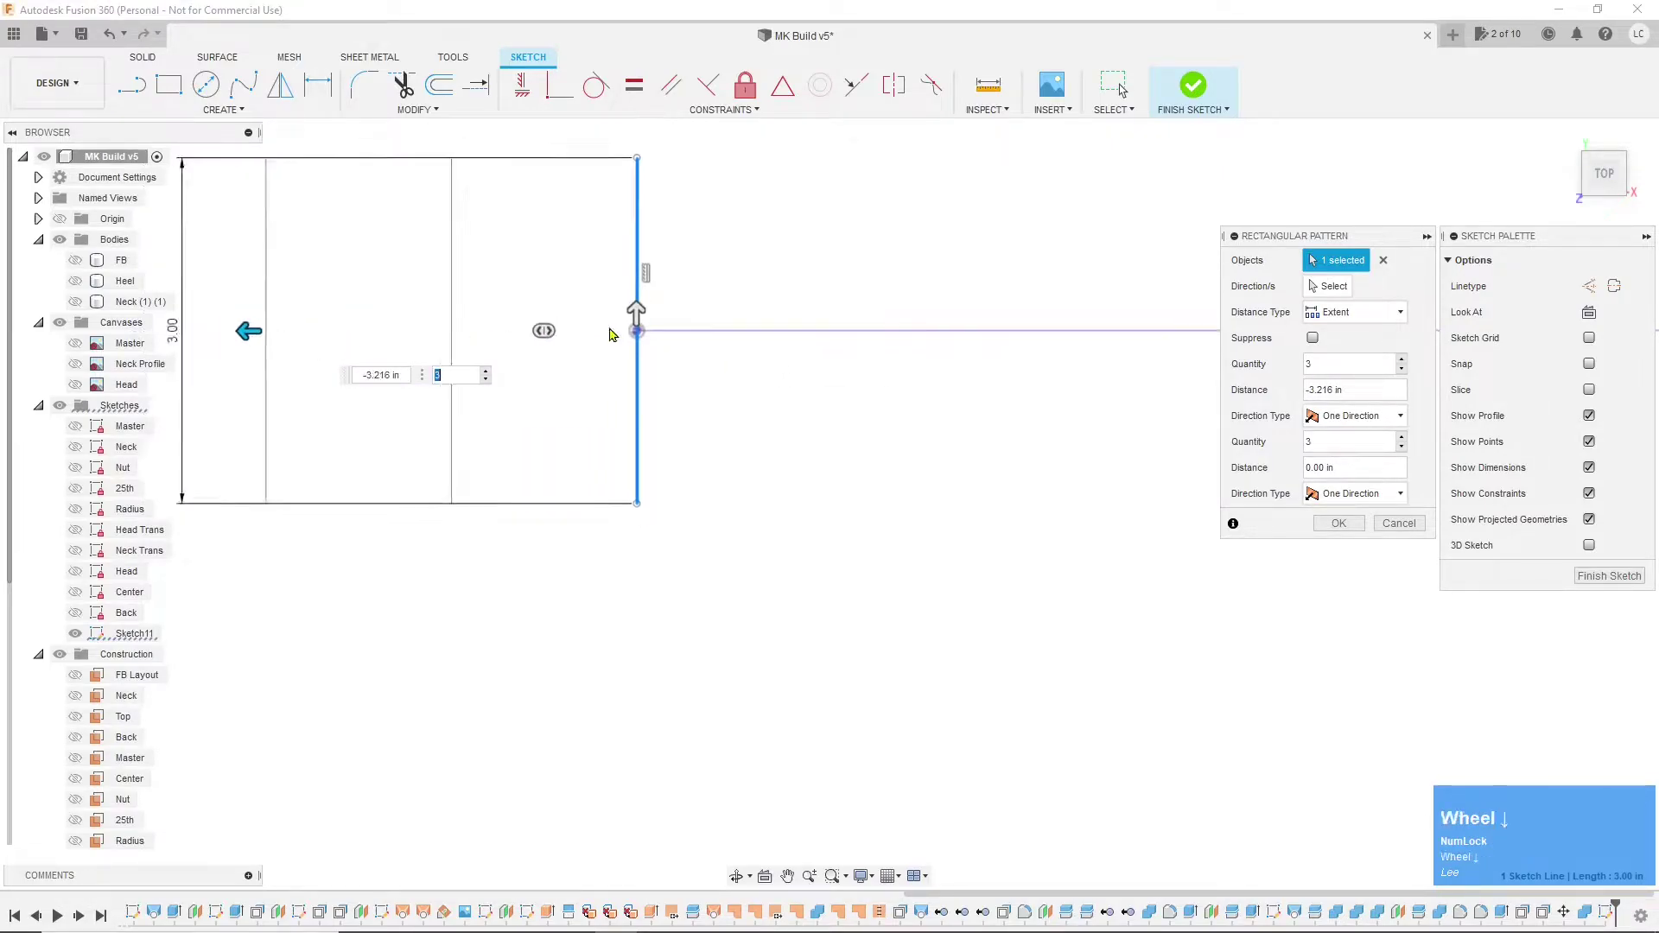
click(451, 378)
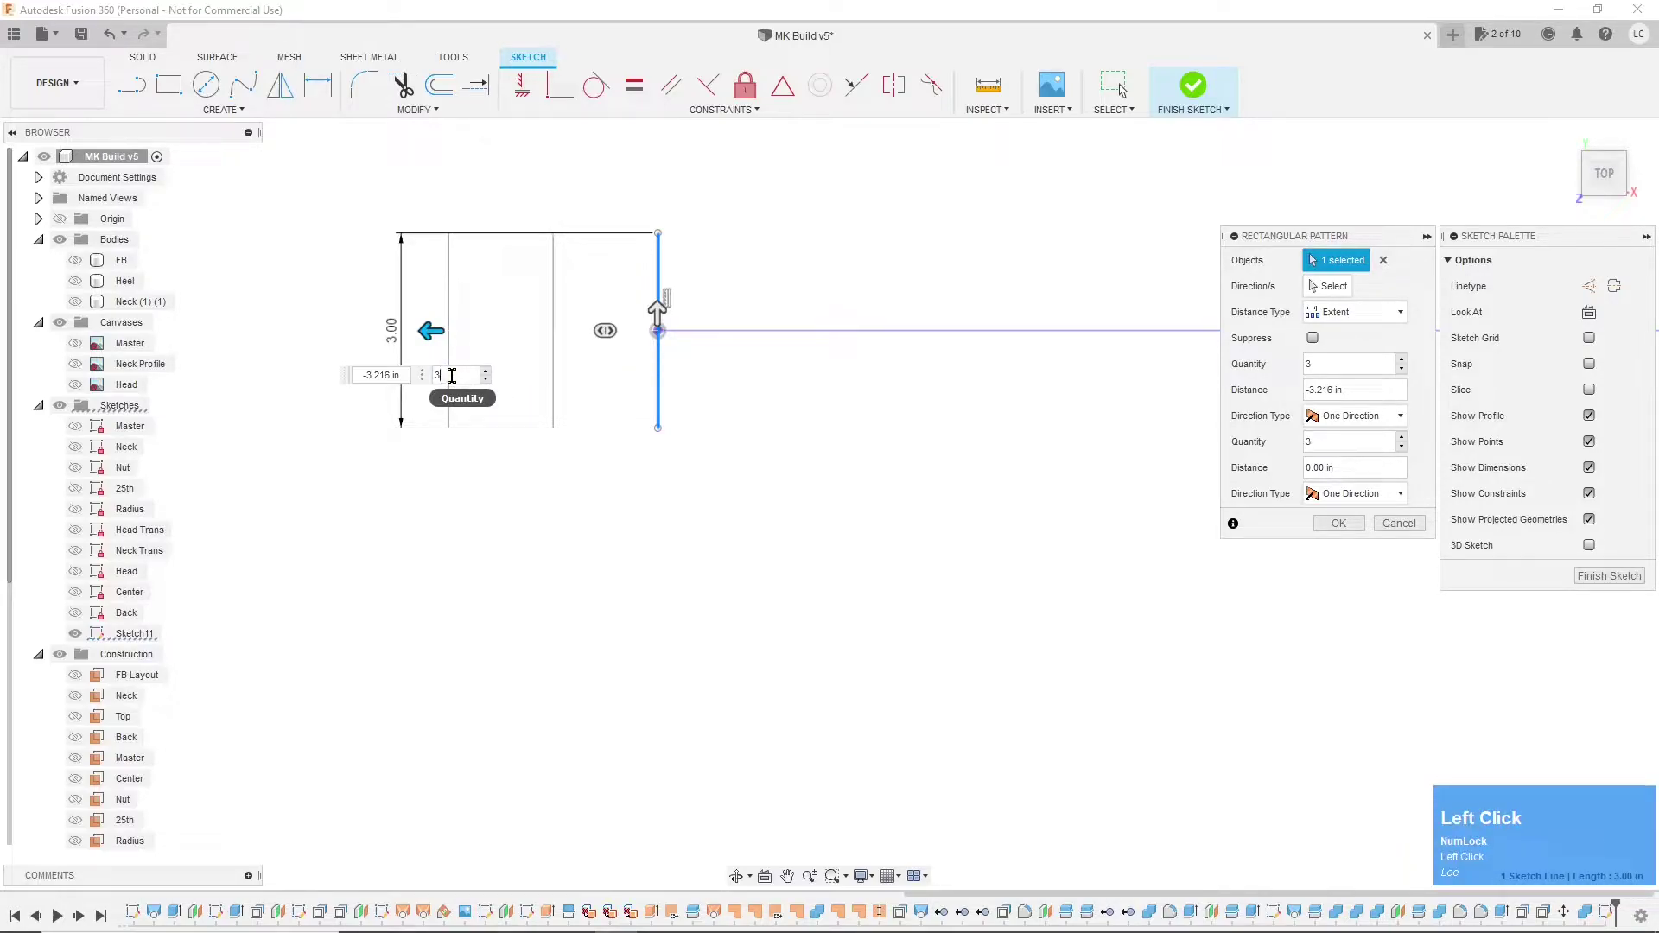
text(24)
key(Return)
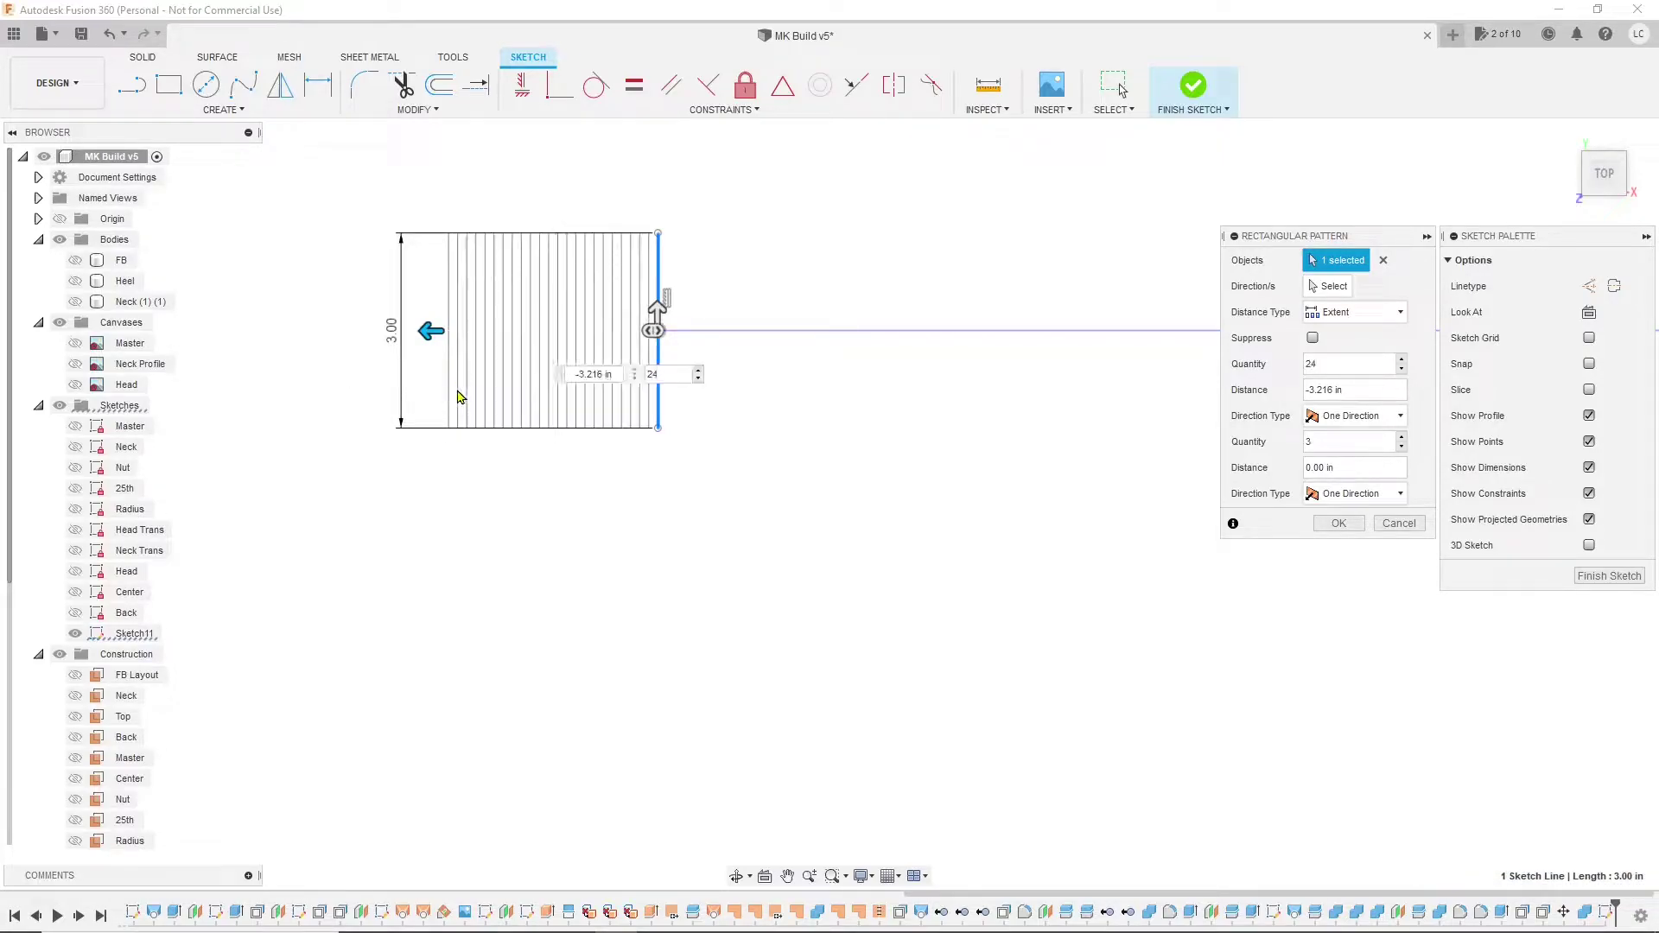
key(Return)
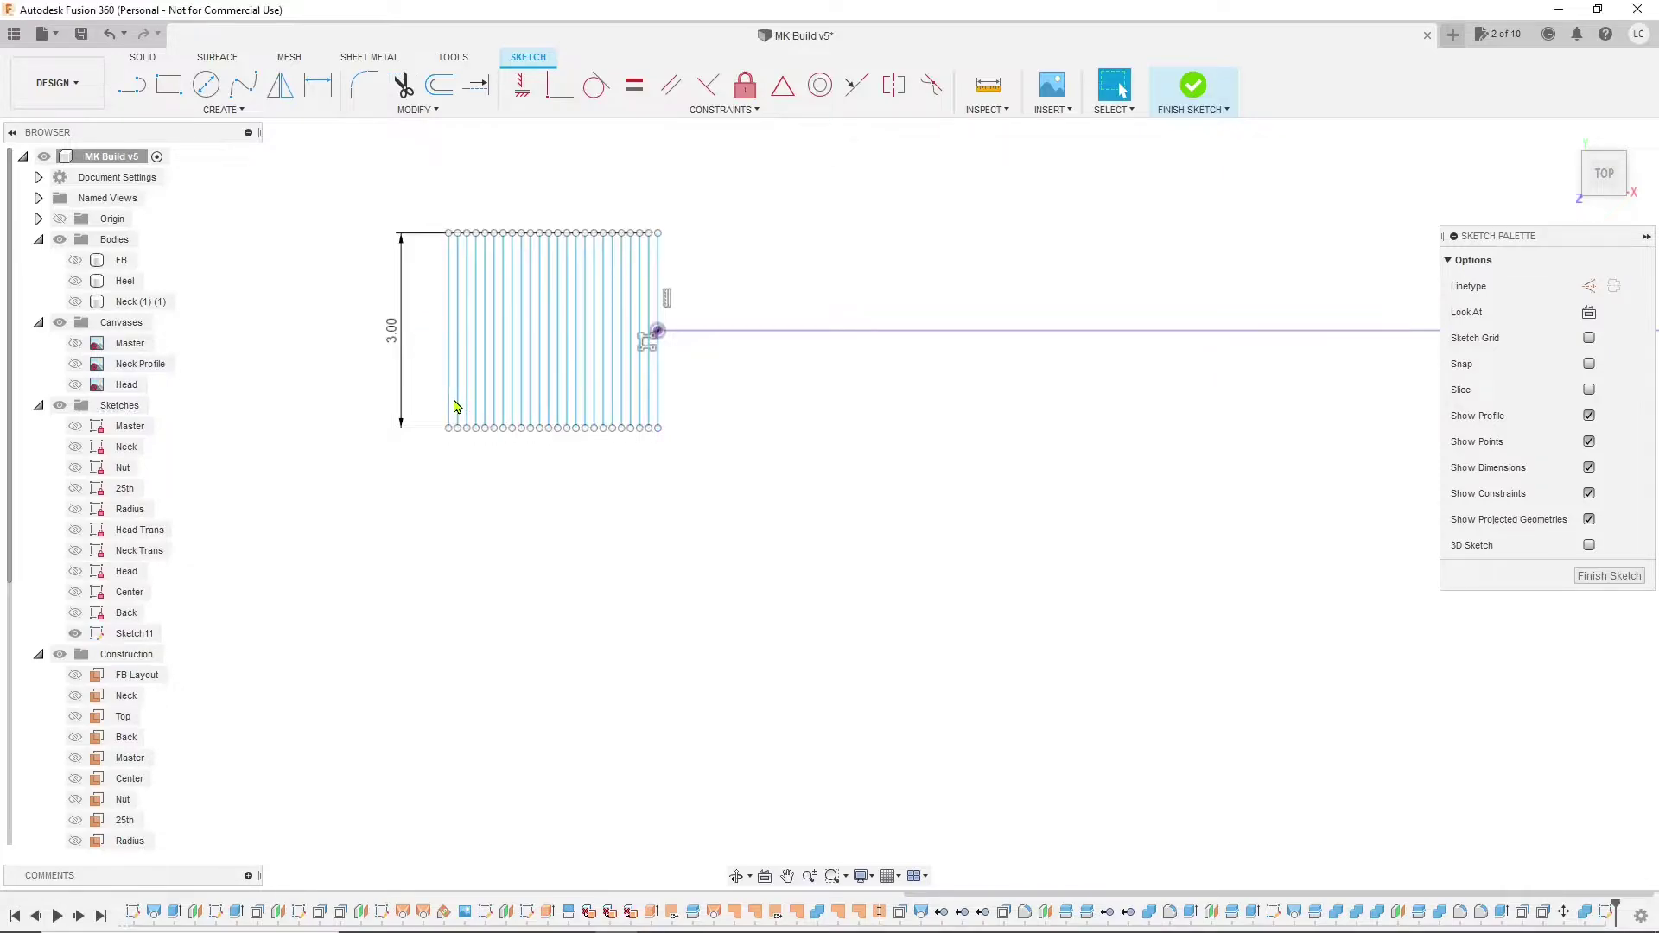
- Delete the rectangular pattern constraint near the origin that links the 24 vertical lines
scroll(630, 371, up, 5)
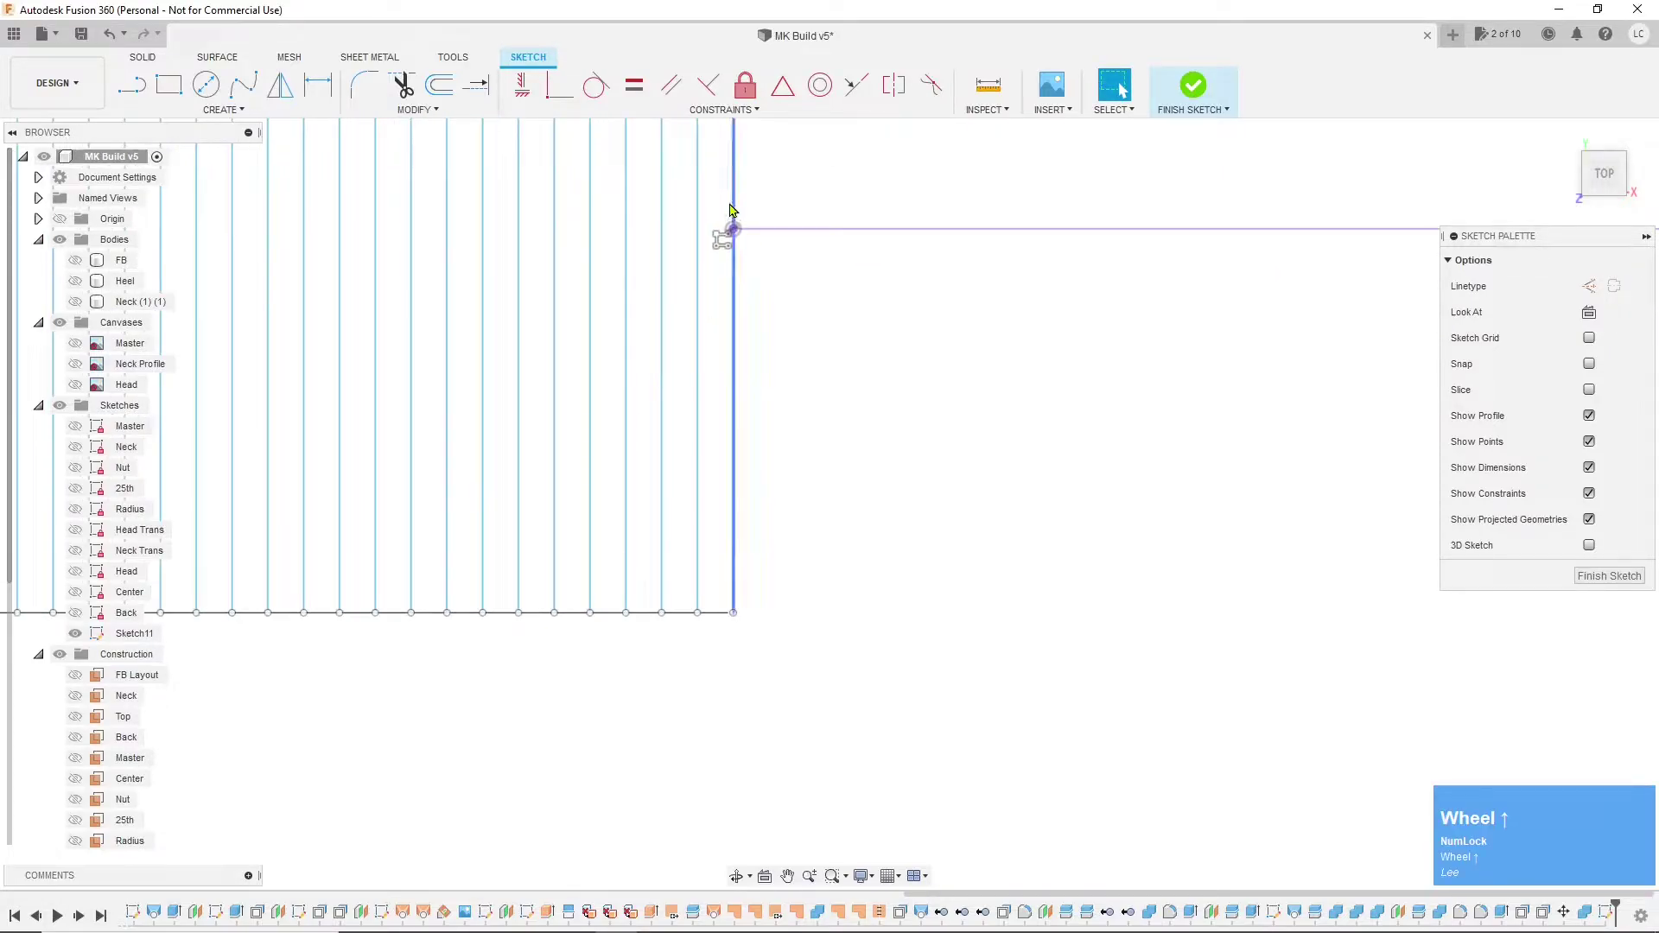
scroll(730, 198, up, 5)
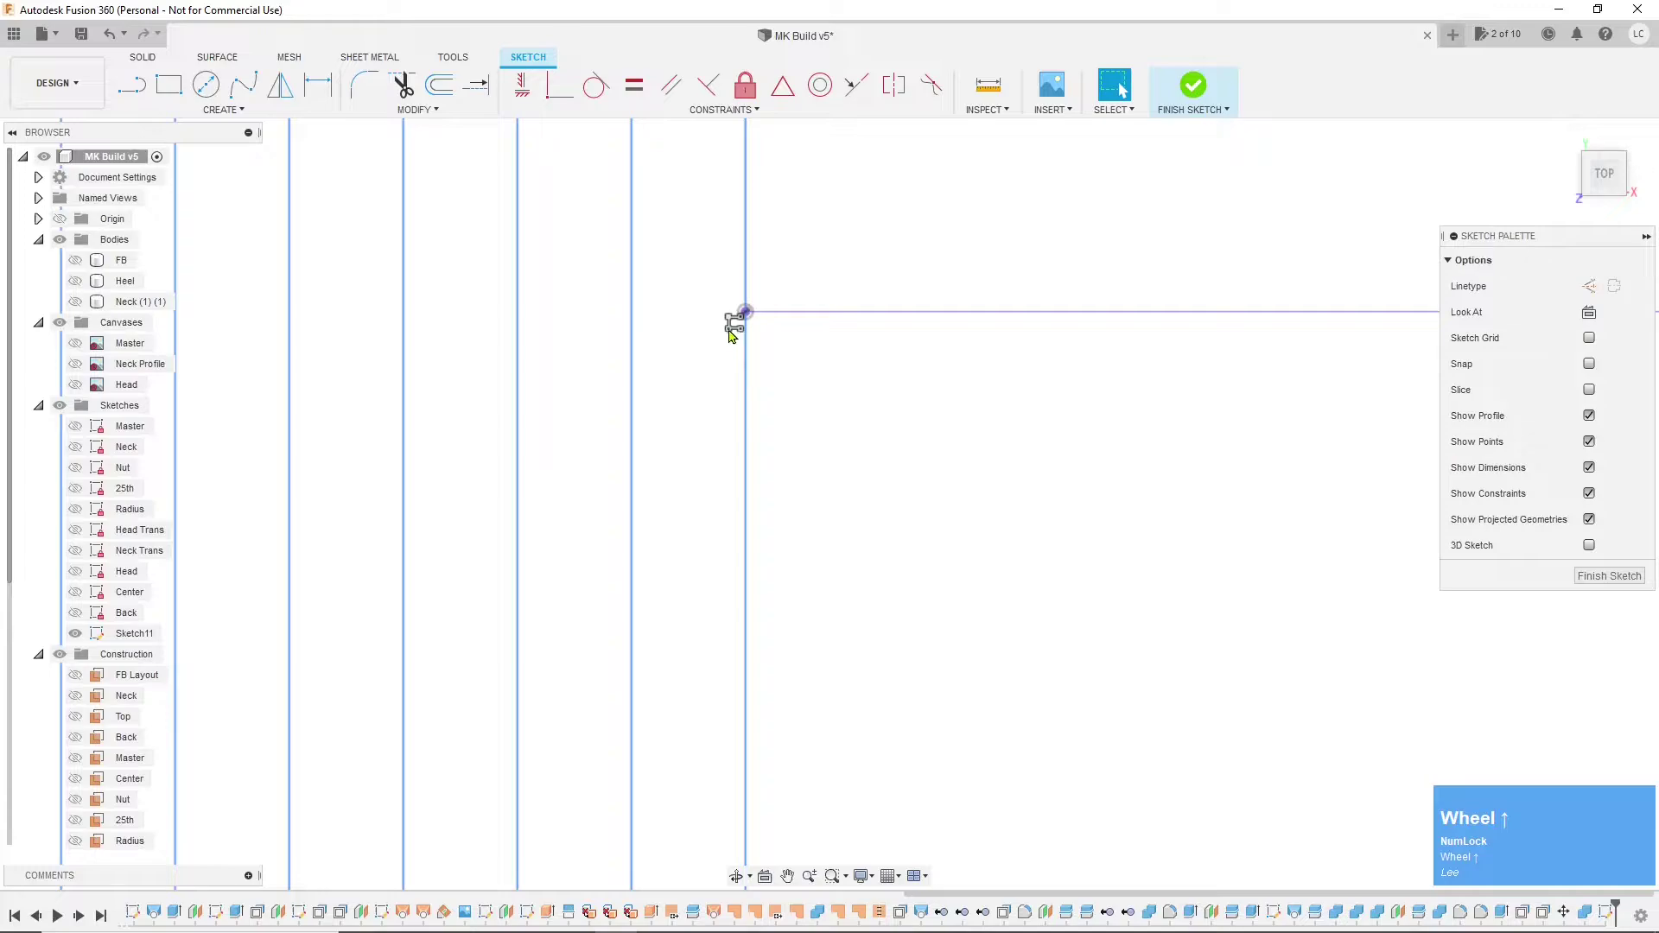
click(731, 329)
right_click(730, 335)
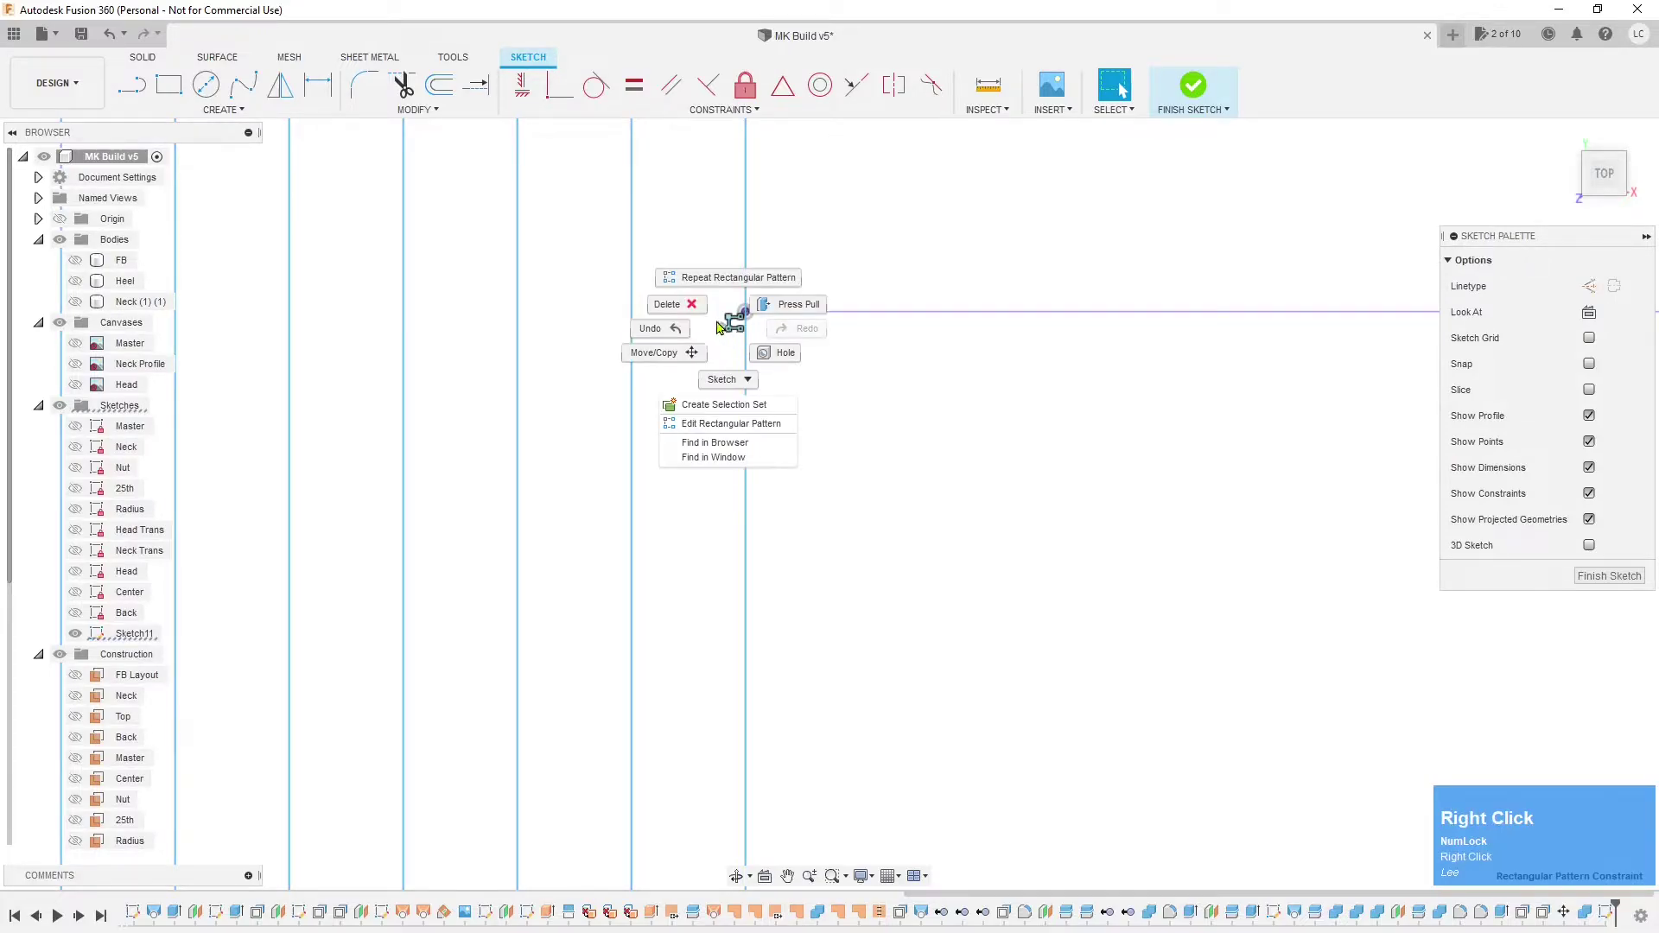
click(691, 306)
- Shrink the Fusion 360 window, switch to File Explorer, open the 25.5 image from the MK1 folder, and place it beside the sketch
scroll(693, 308, down, 5)
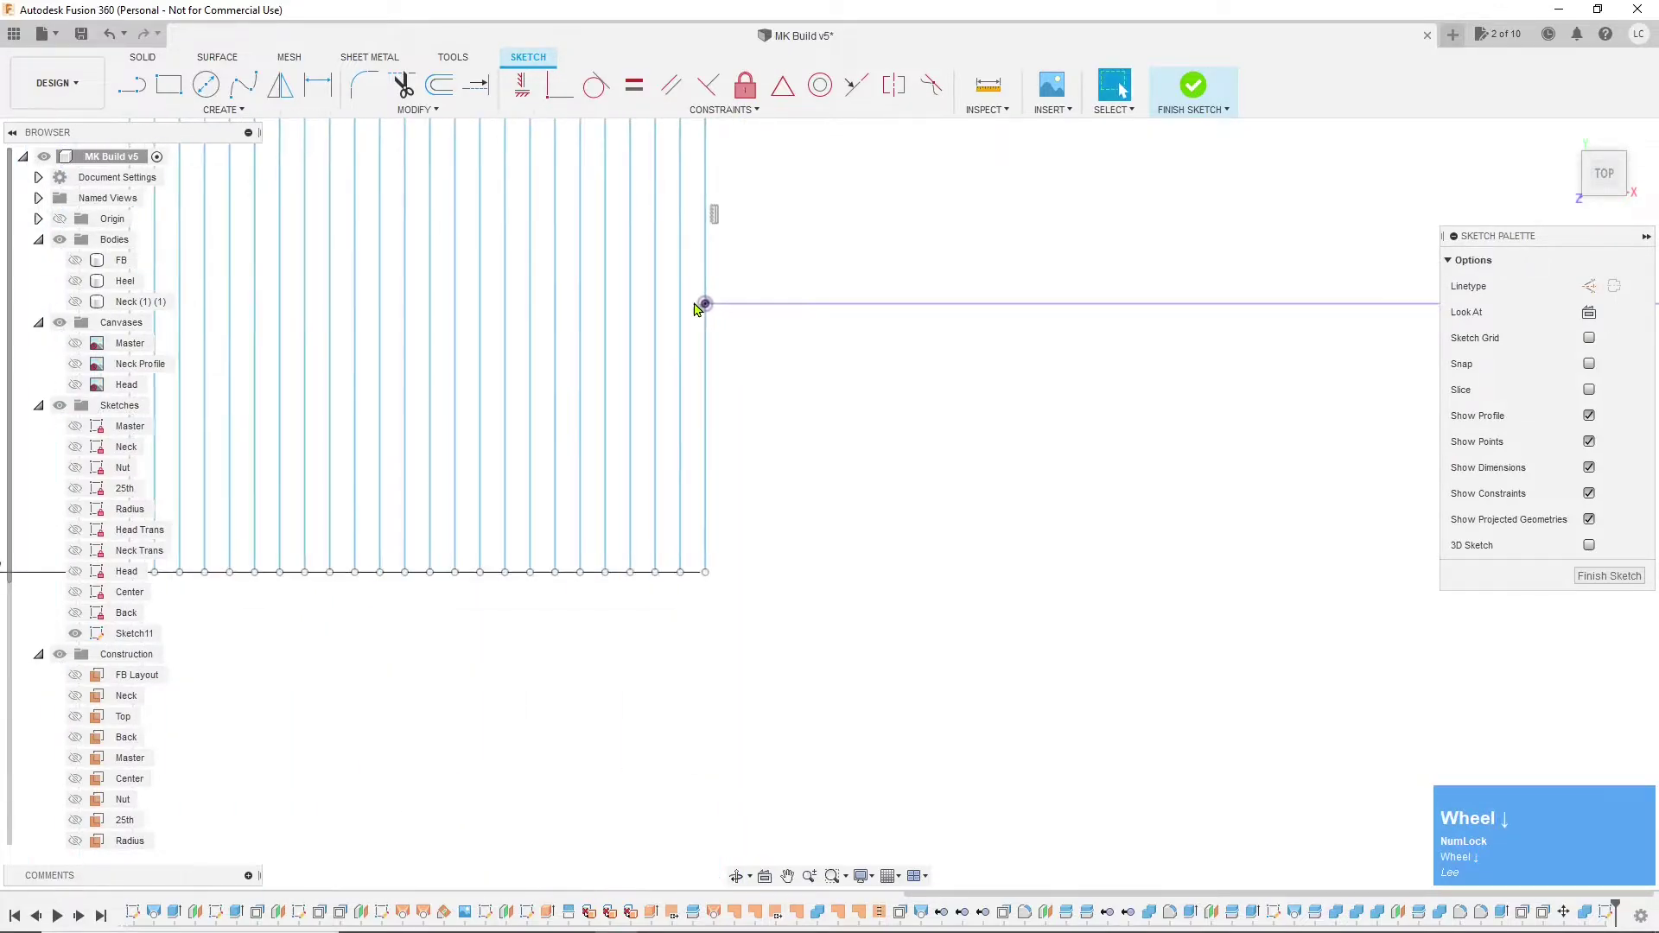
scroll(695, 309, down, 3)
middle_drag(778, 381, 749, 489)
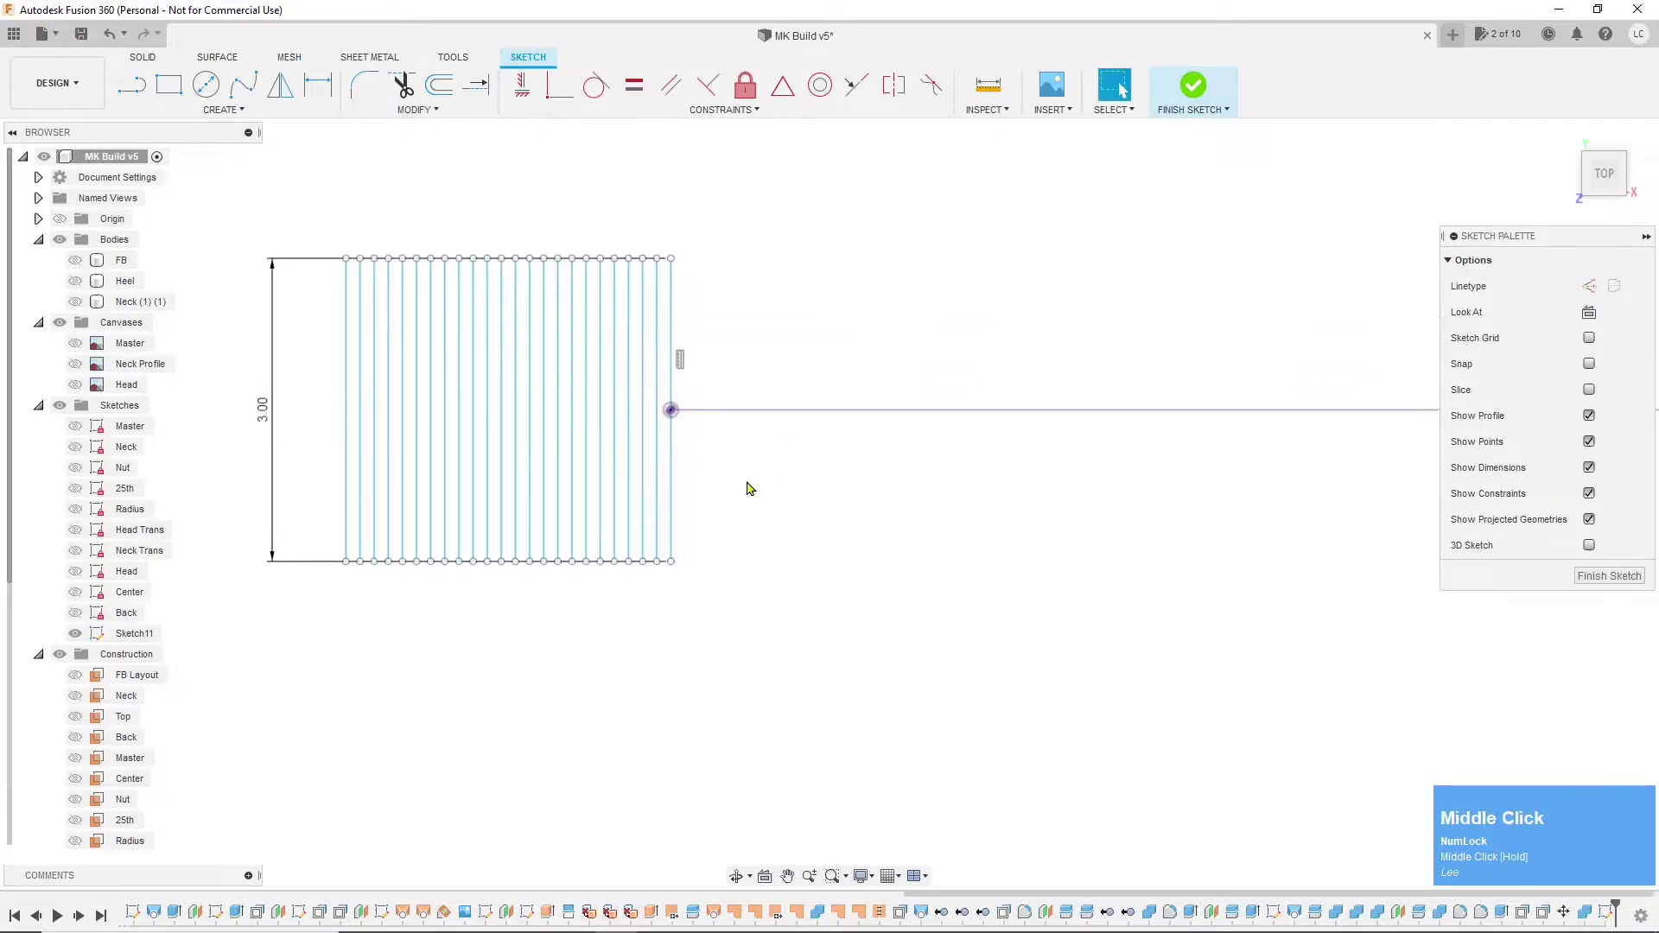
scroll(837, 481, down, 5)
mouse_move(977, 537)
middle_down()
mouse_move(1007, 548)
mouse_move(666, 534)
middle_up()
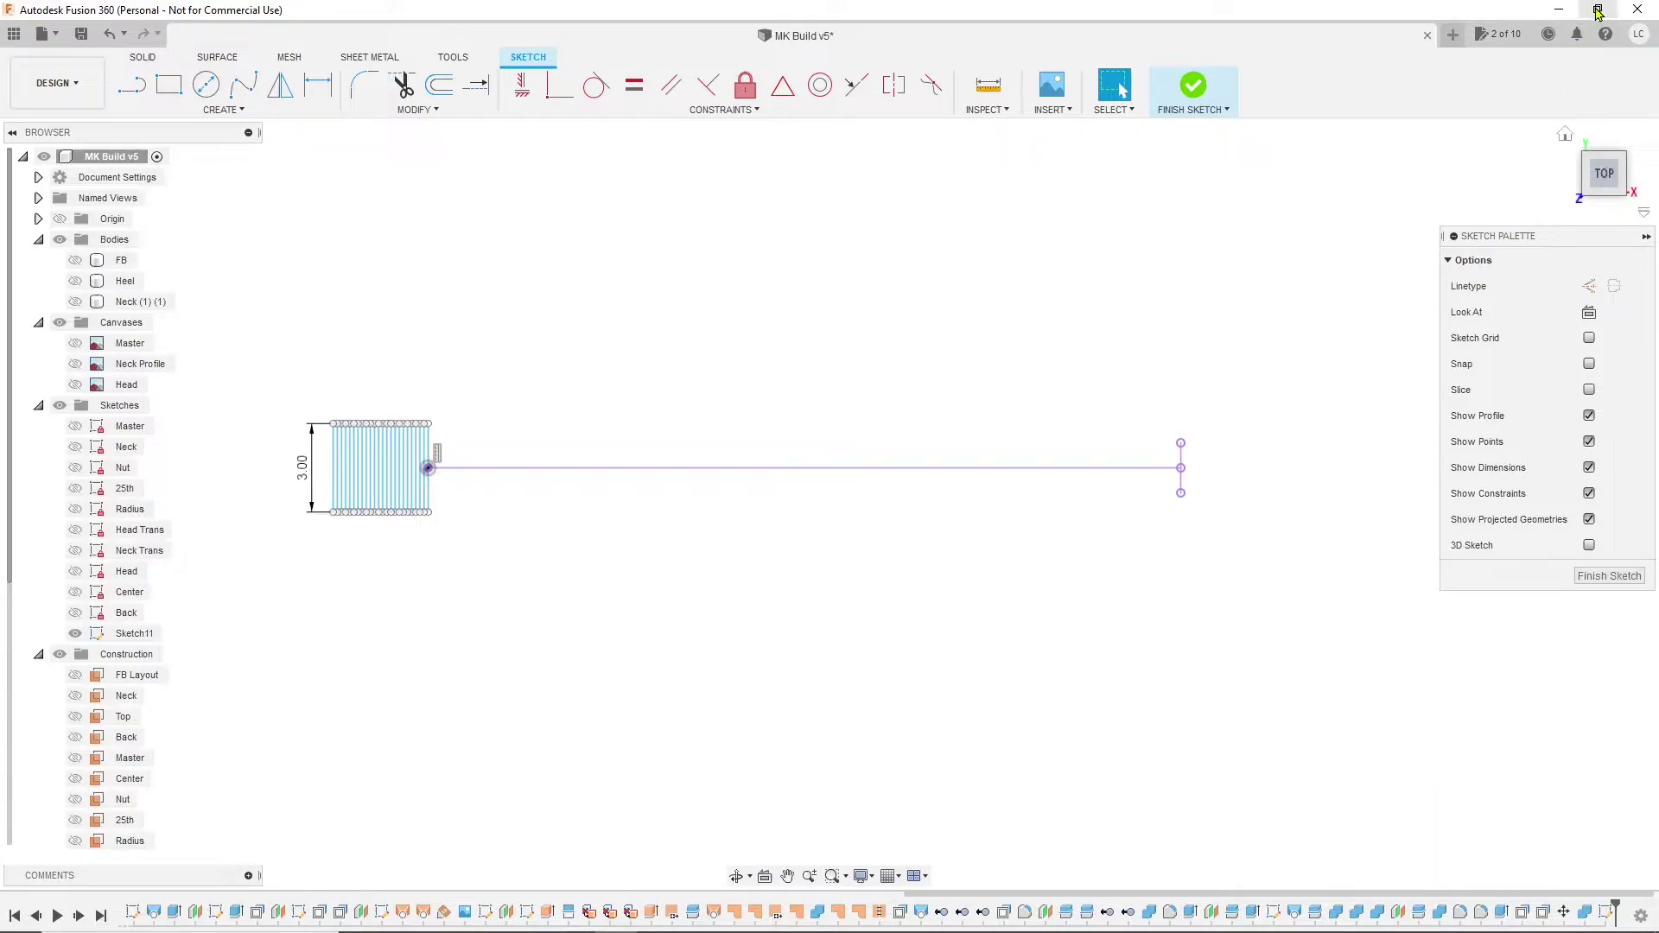
click(1598, 10)
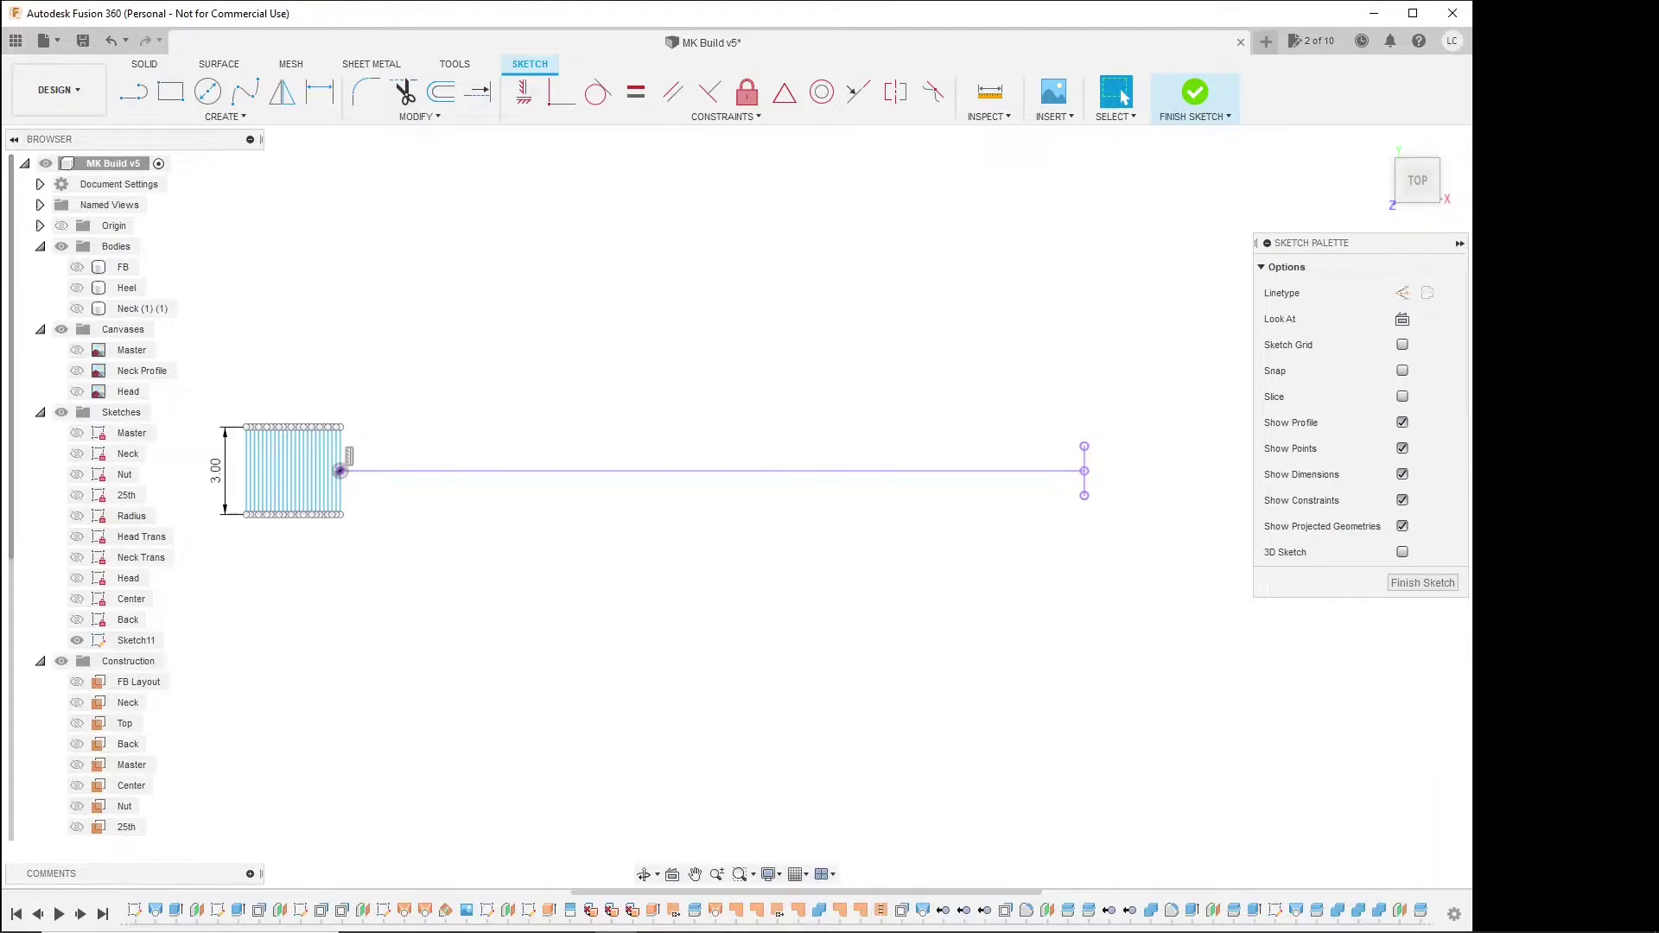
mouse_move(864, 929)
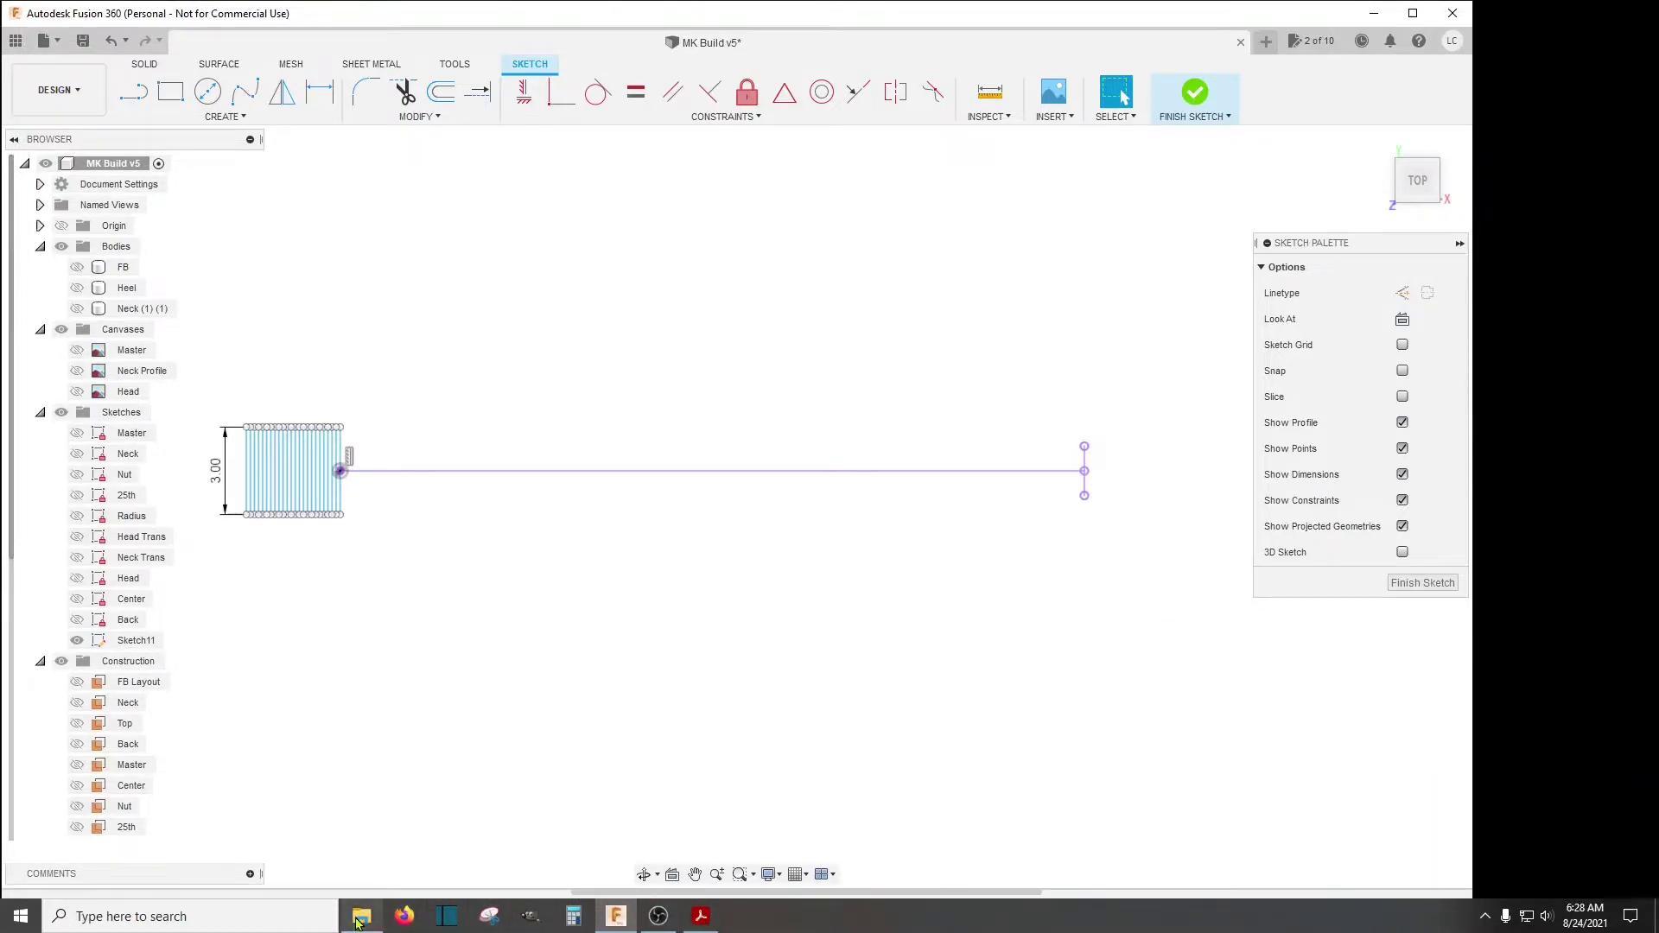
click(362, 917)
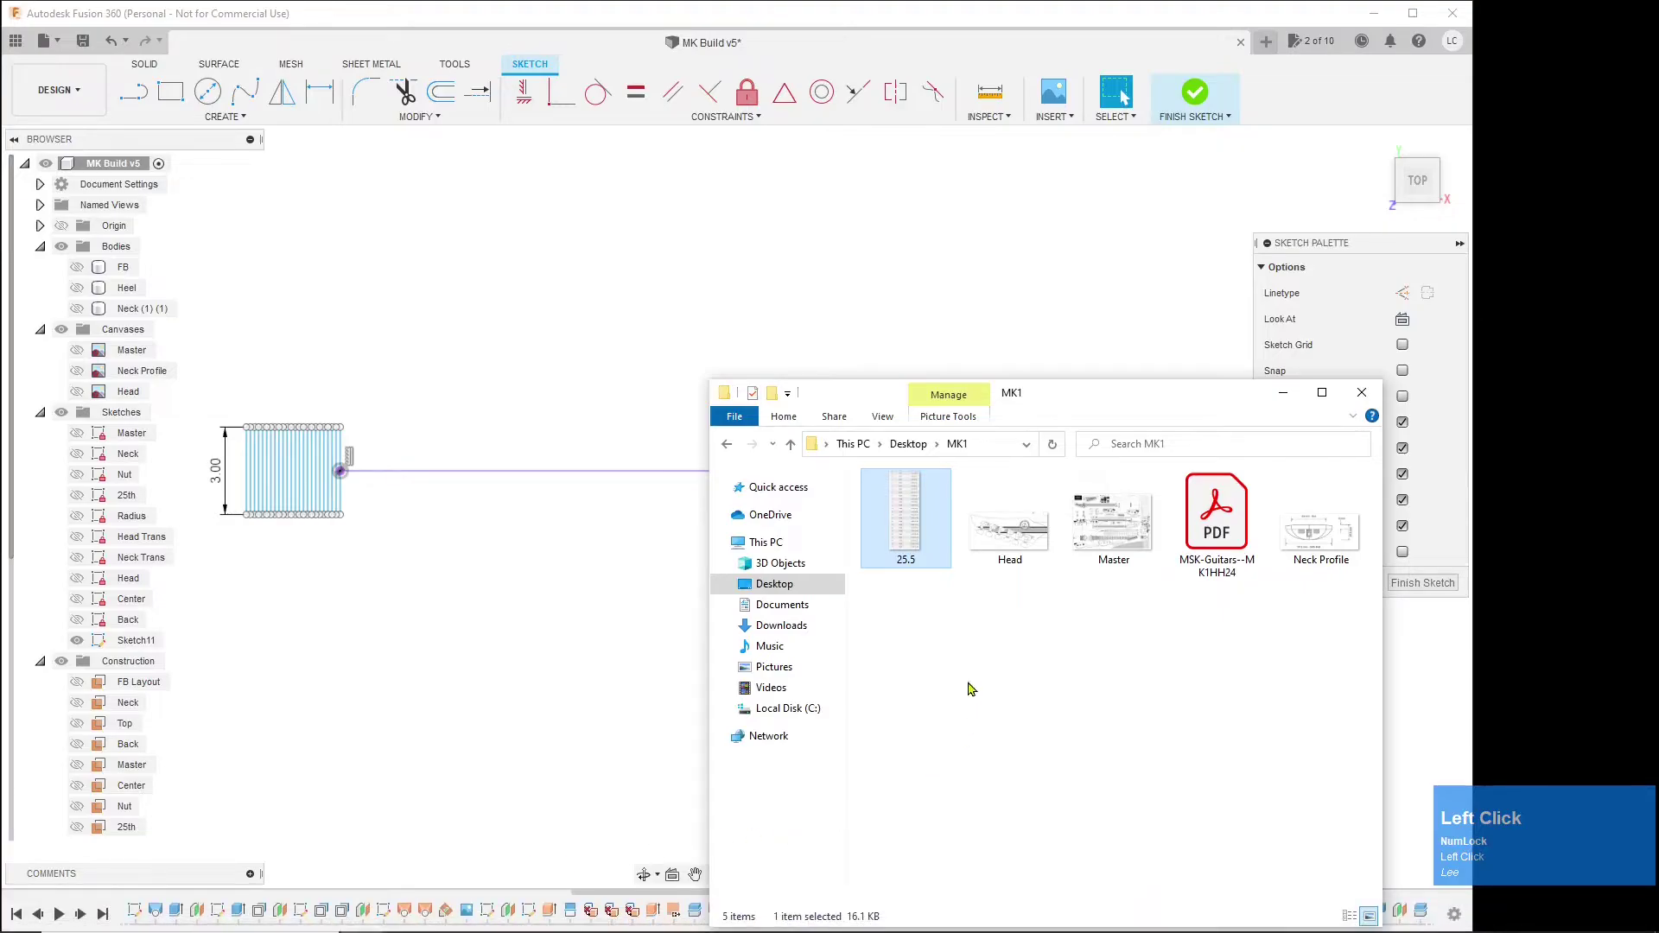
double_click(901, 518)
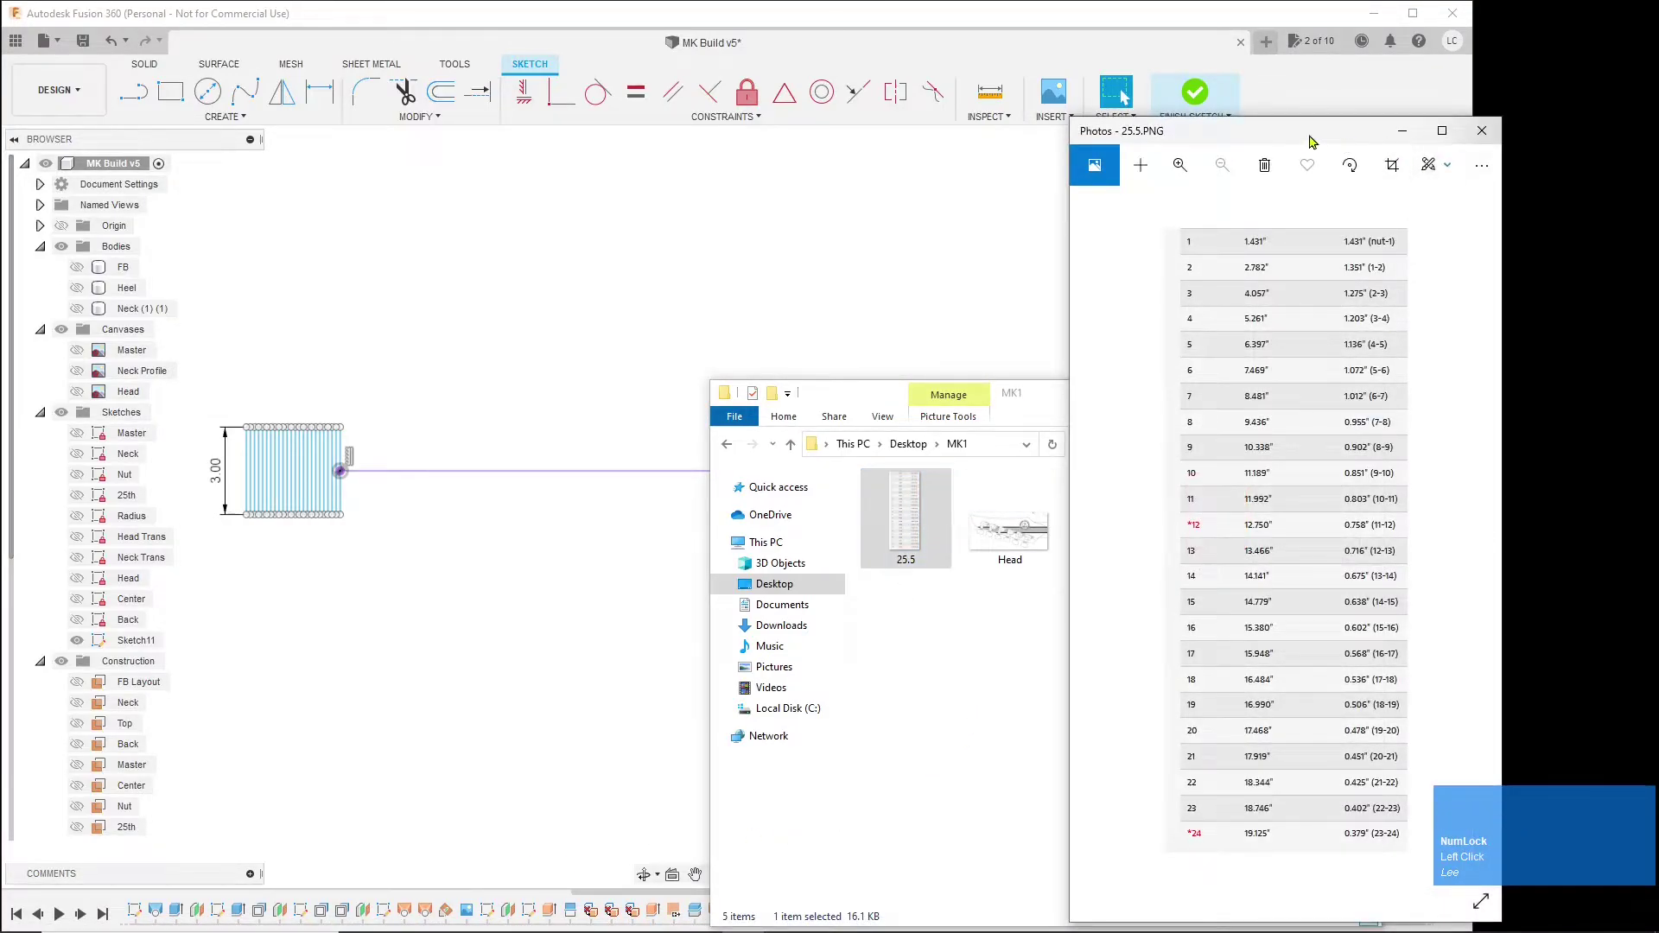
drag(1287, 141, 1610, 121)
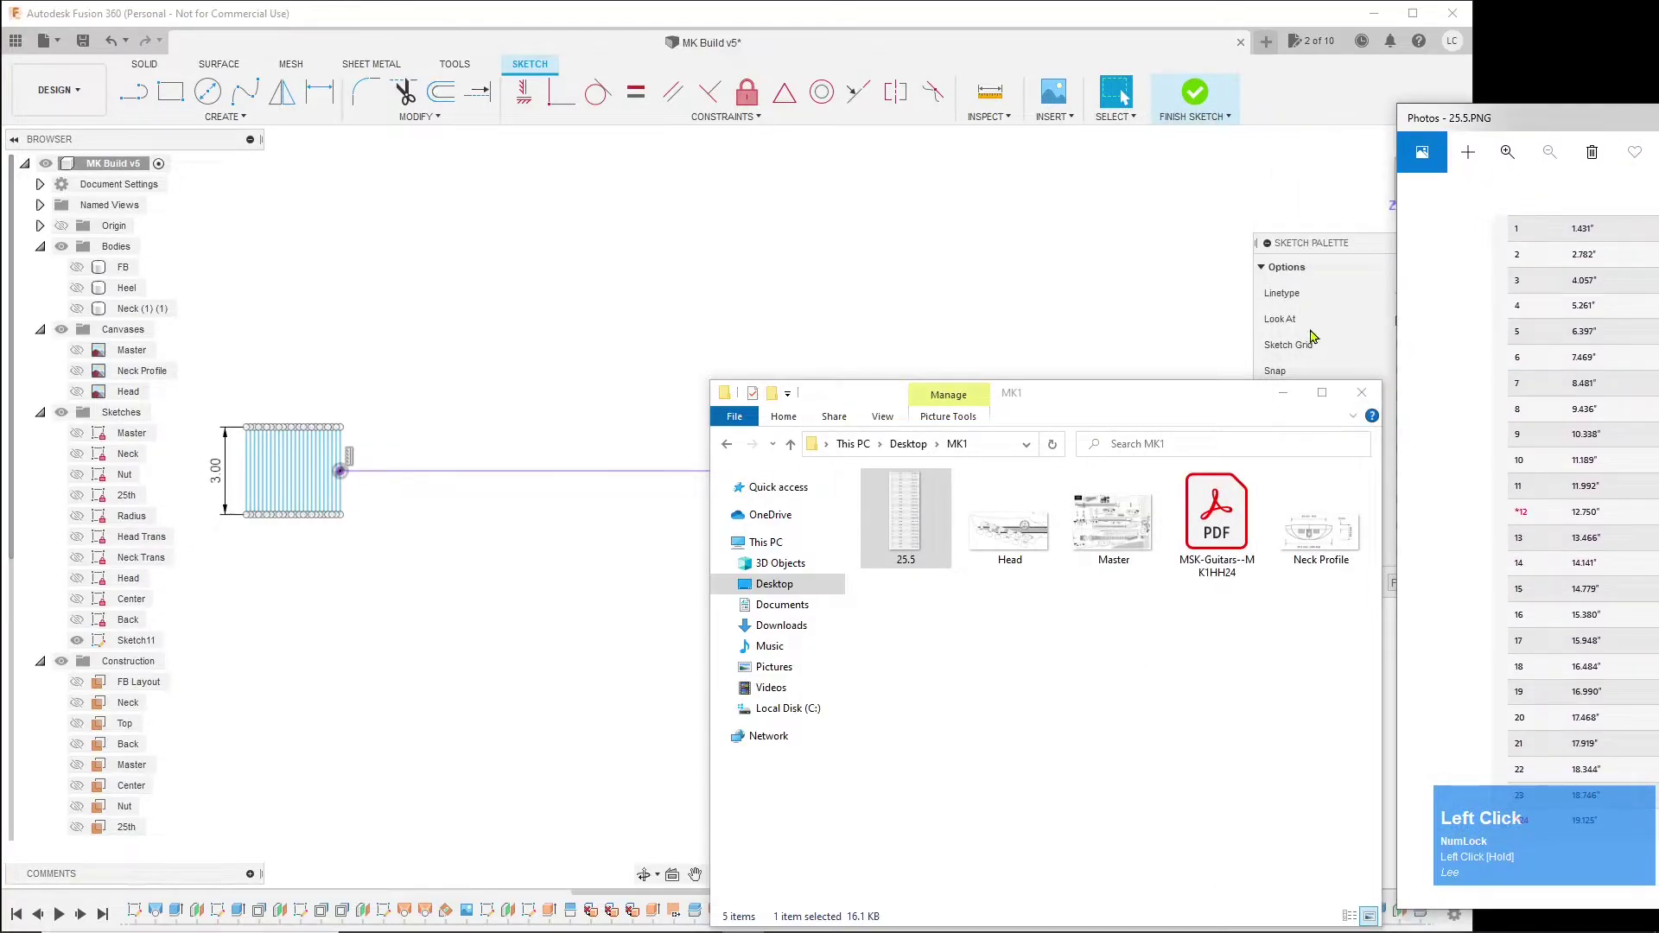
click(1281, 395)
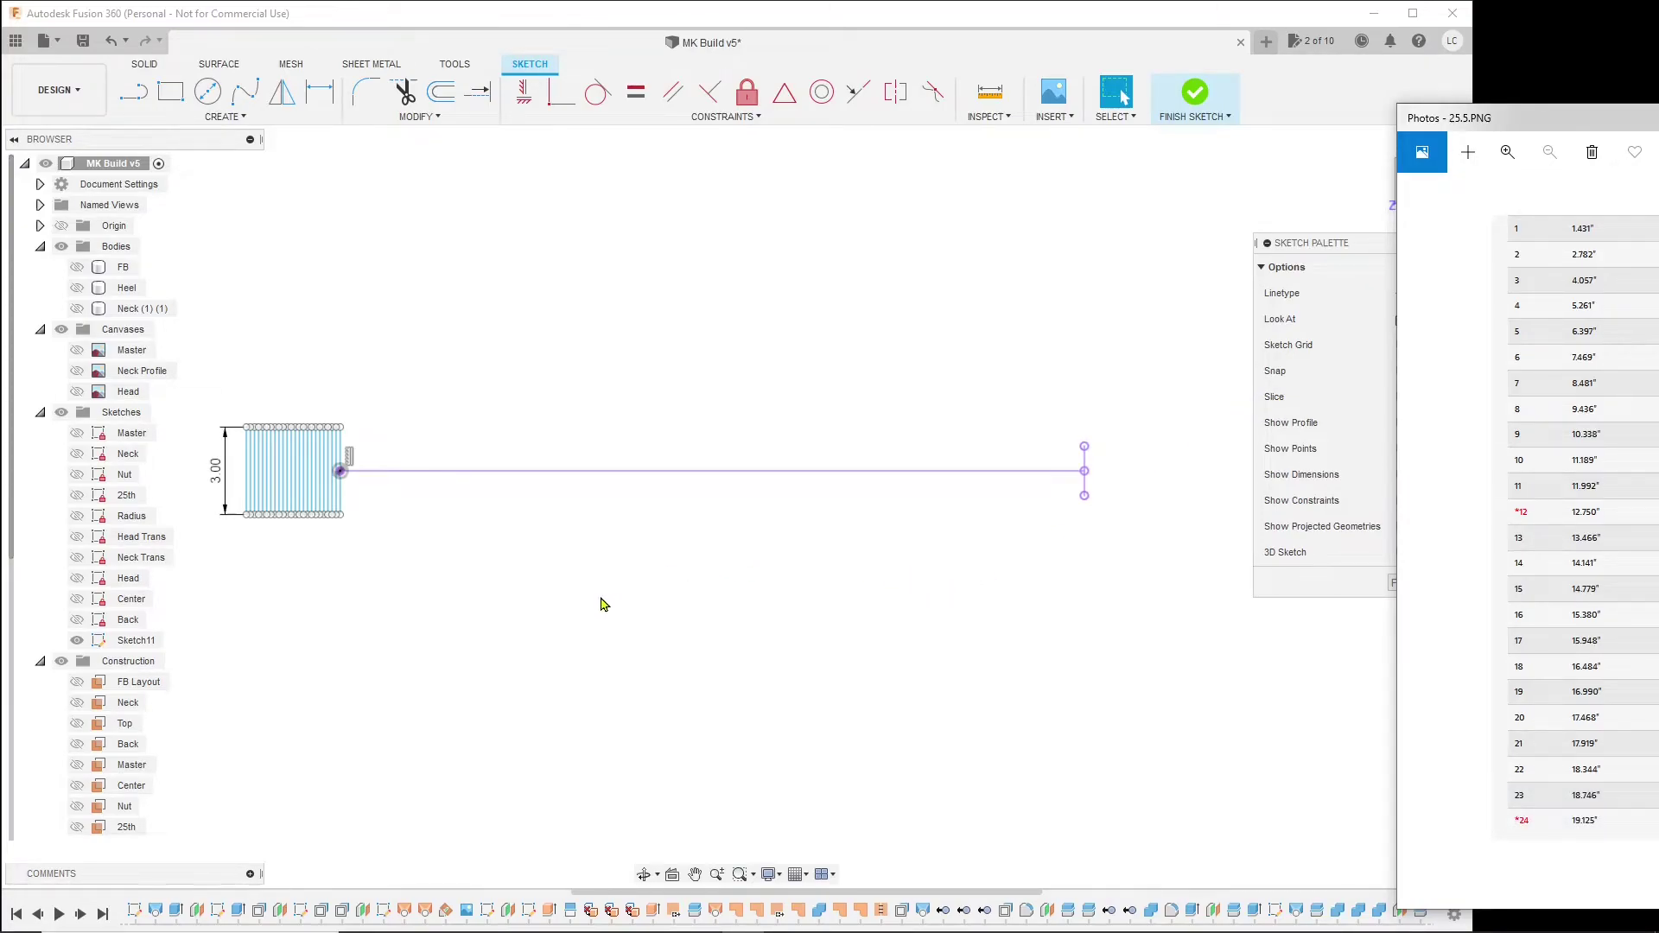
- Dimension the patterned line nearest the centerline 1.431 in from the projected vertical line at the centerline's far end
key(d)
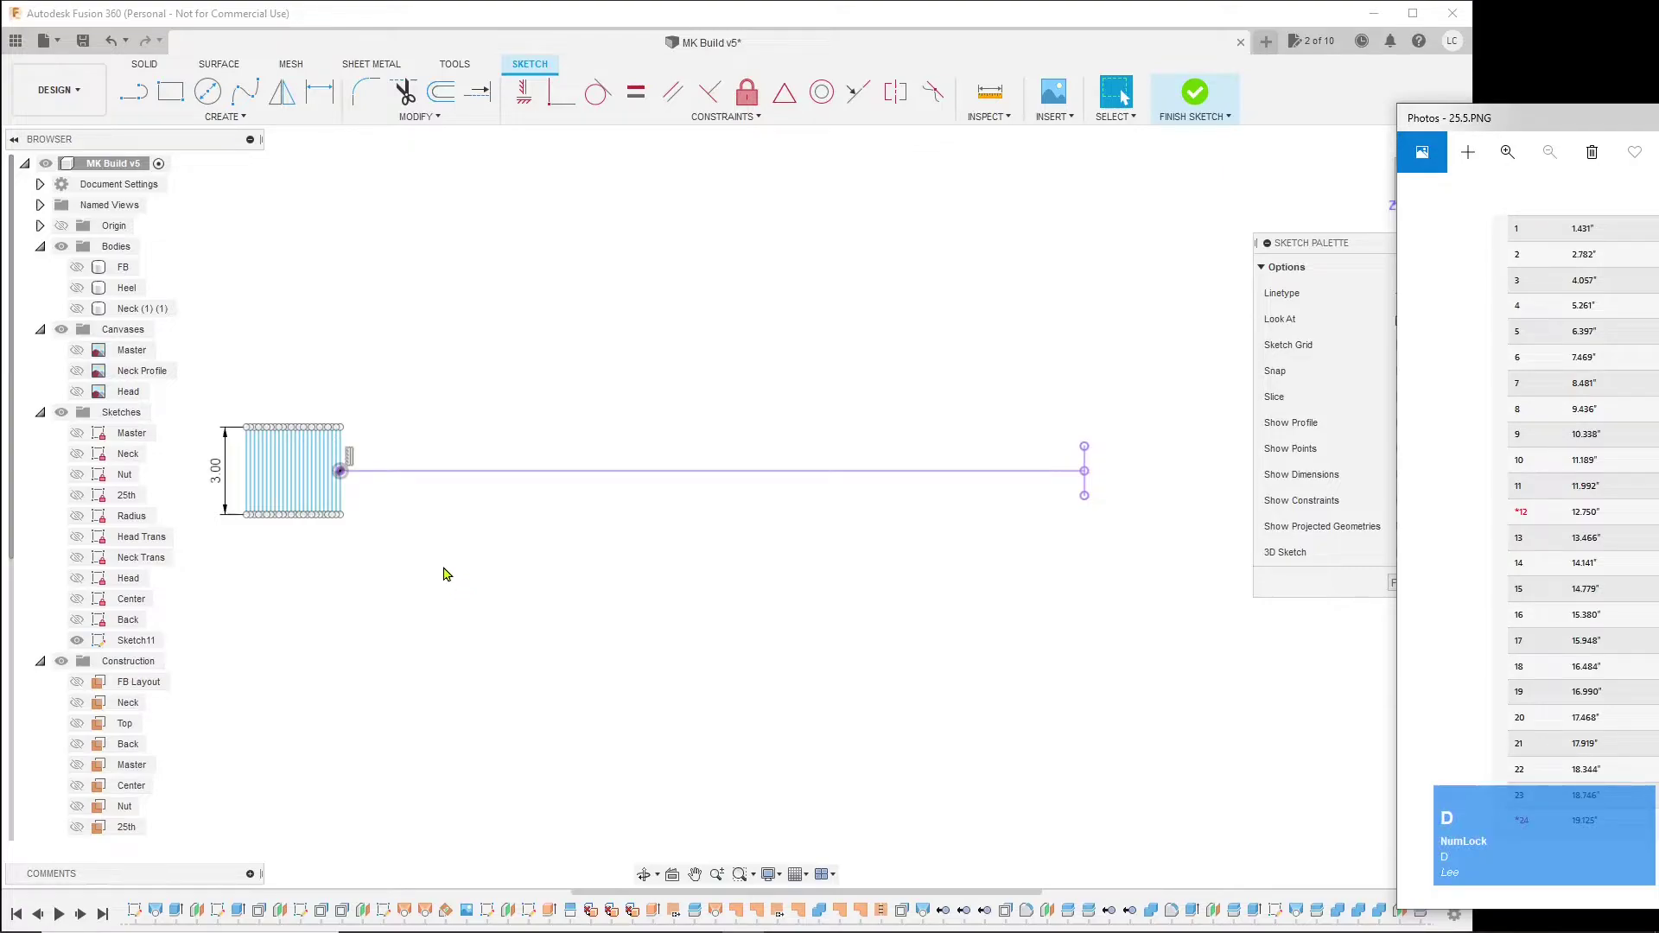
scroll(355, 504, up, 1)
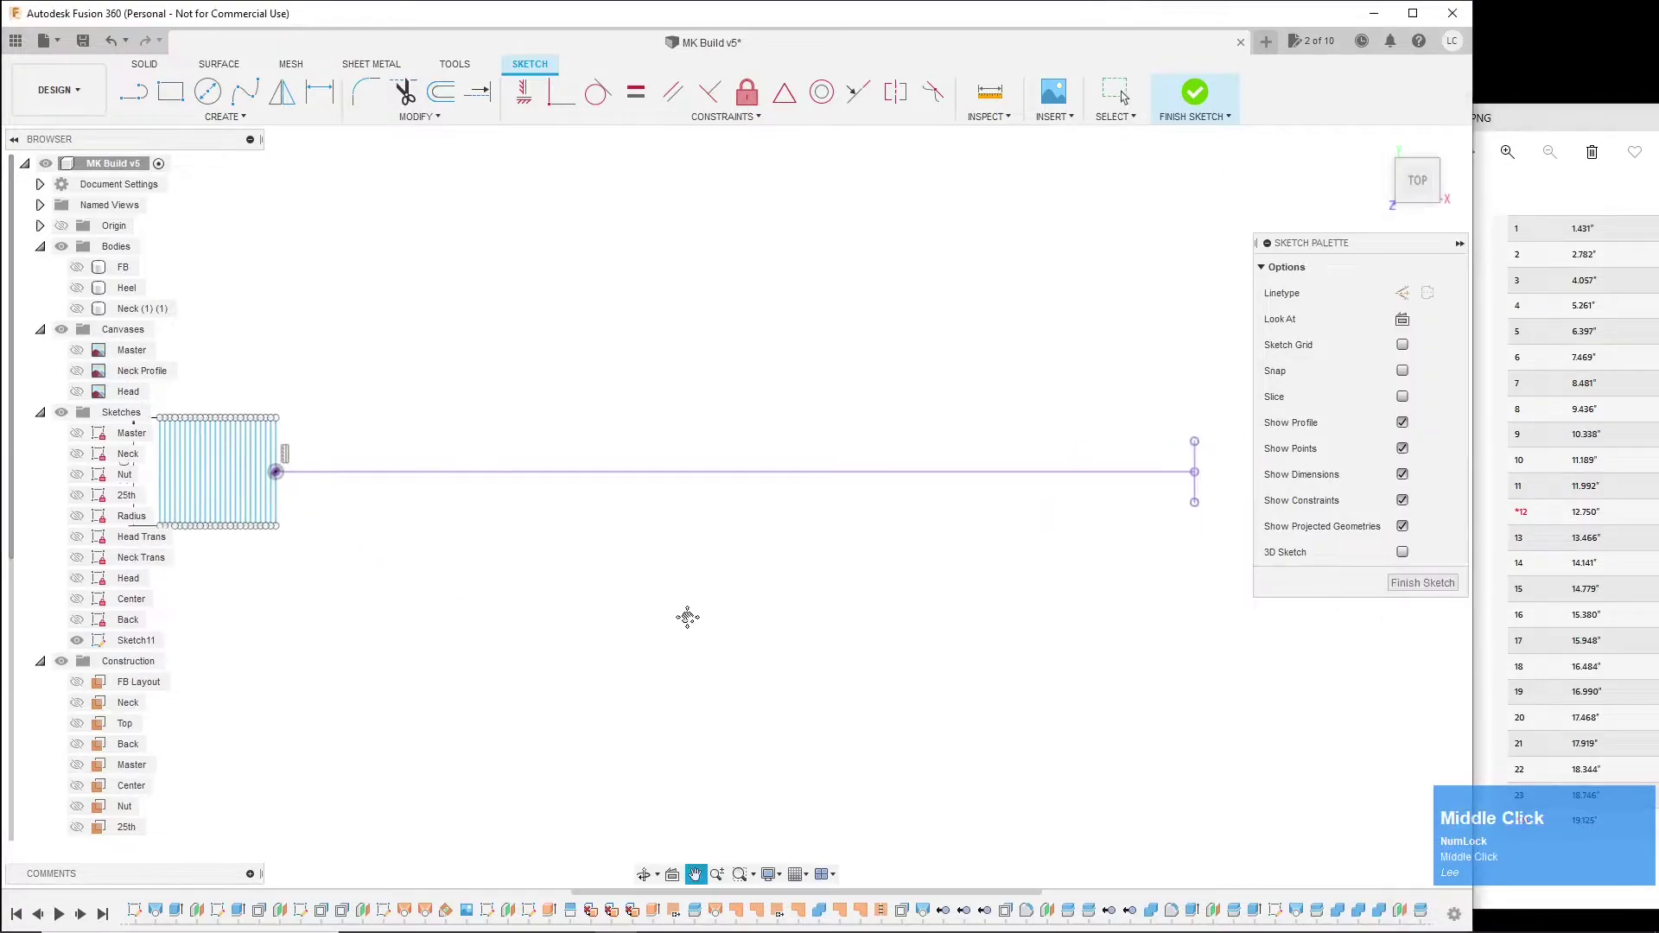
mouse_move(685, 614)
middle_down()
mouse_move(646, 628)
mouse_move(683, 630)
middle_up()
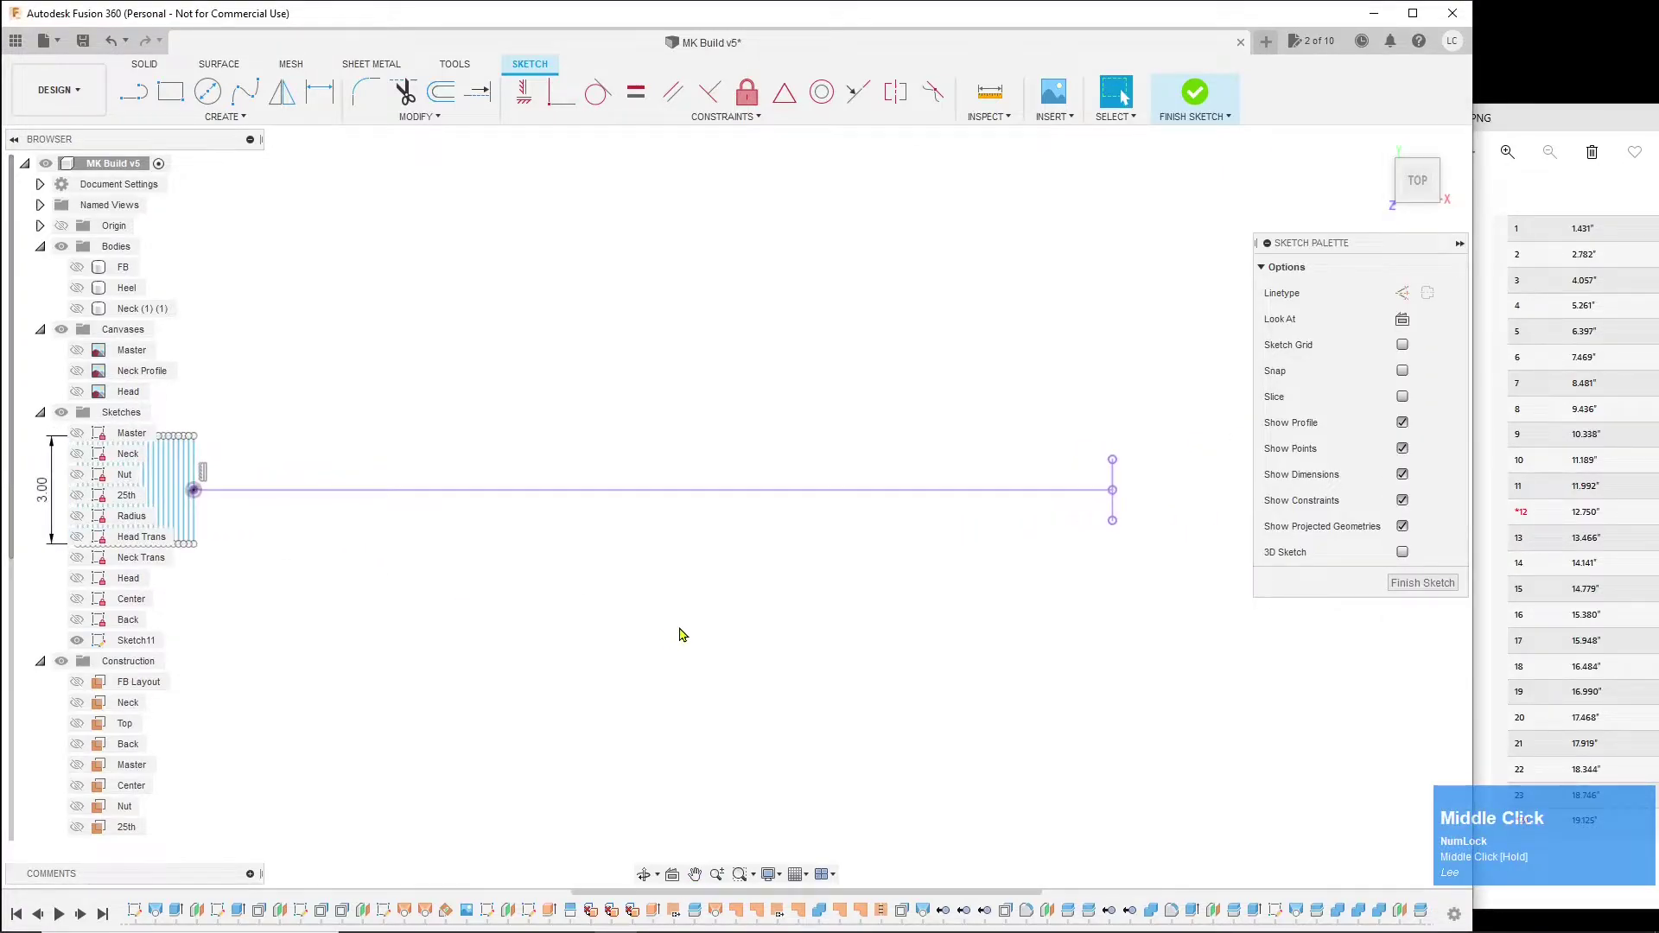
click(195, 527)
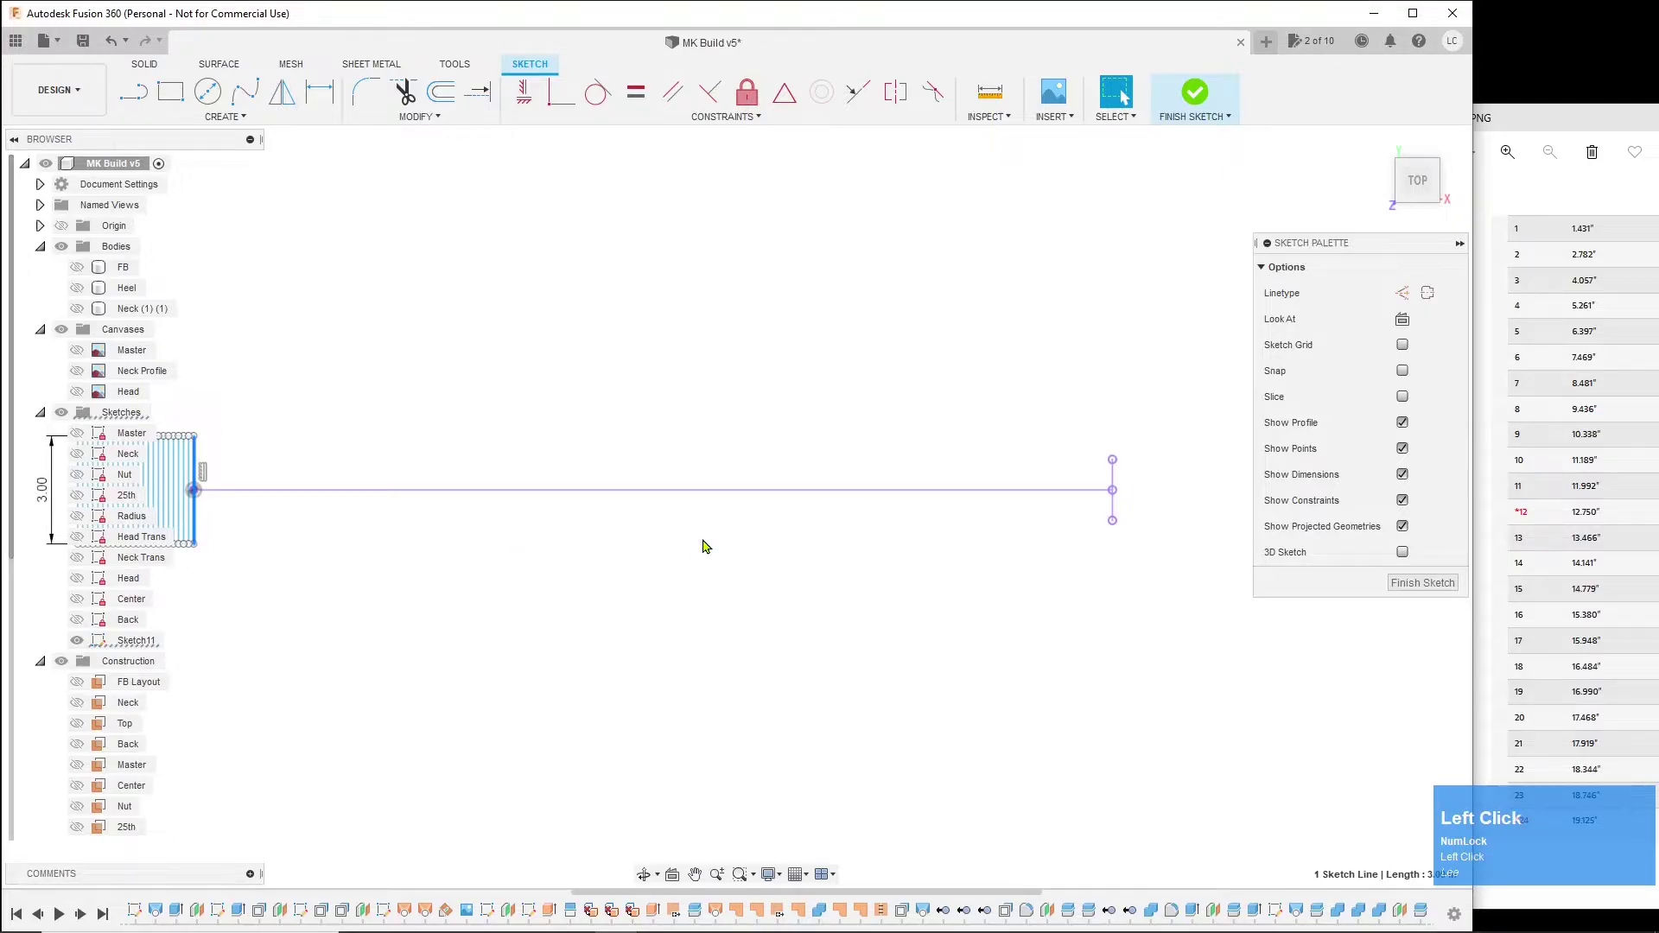
key(d)
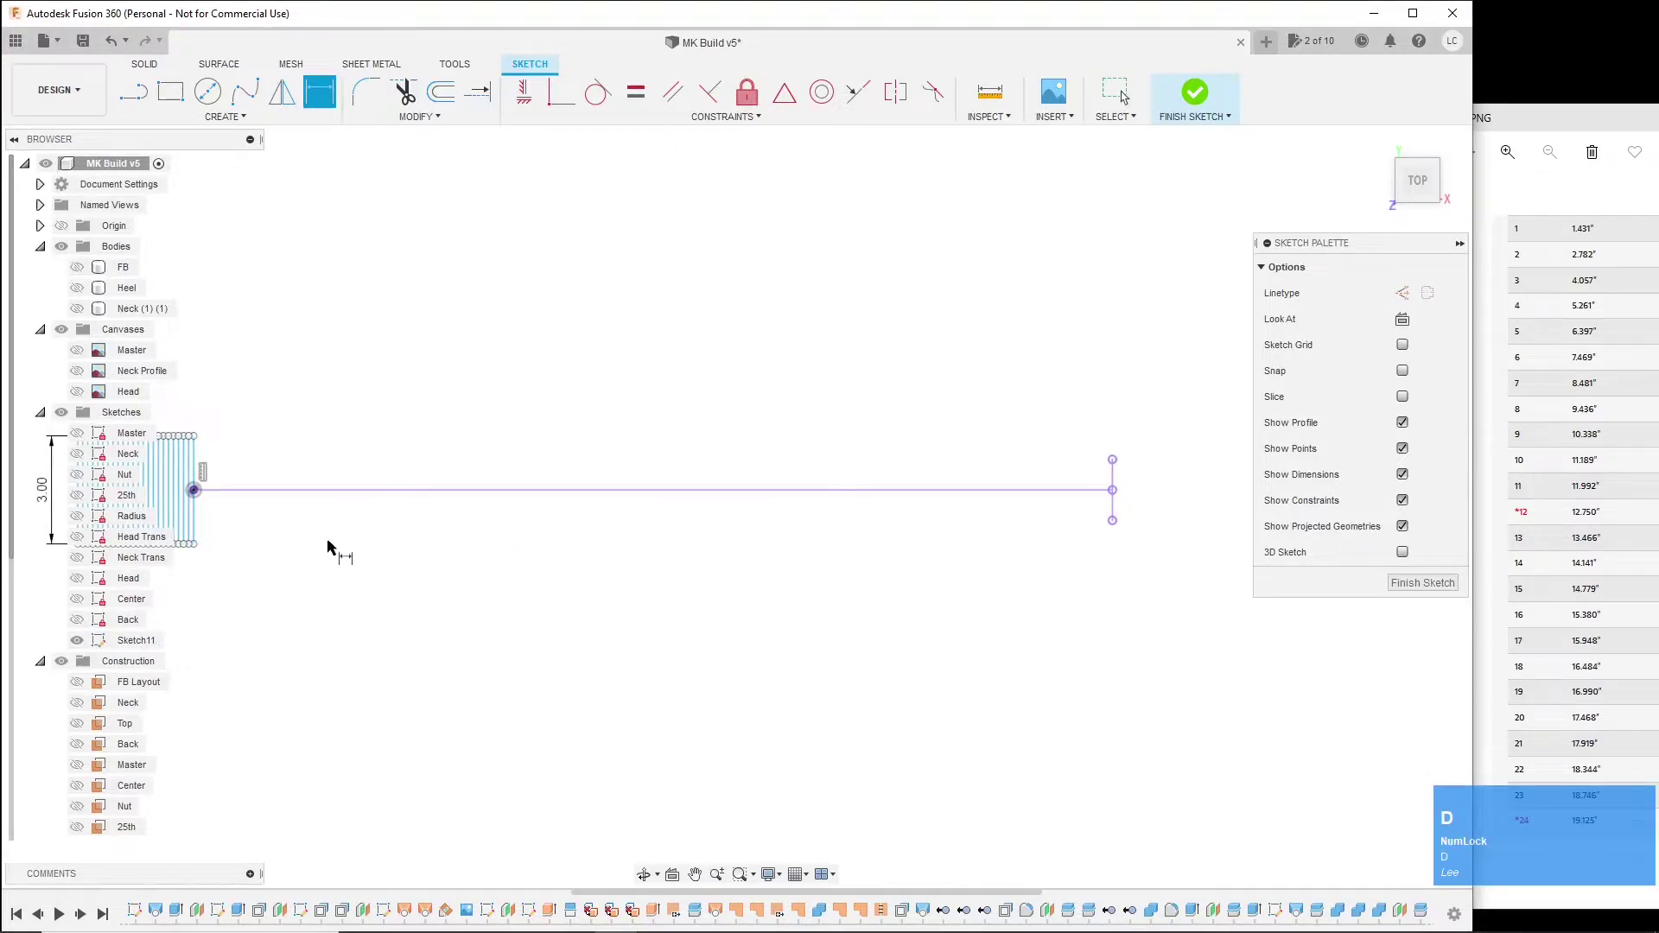
click(196, 529)
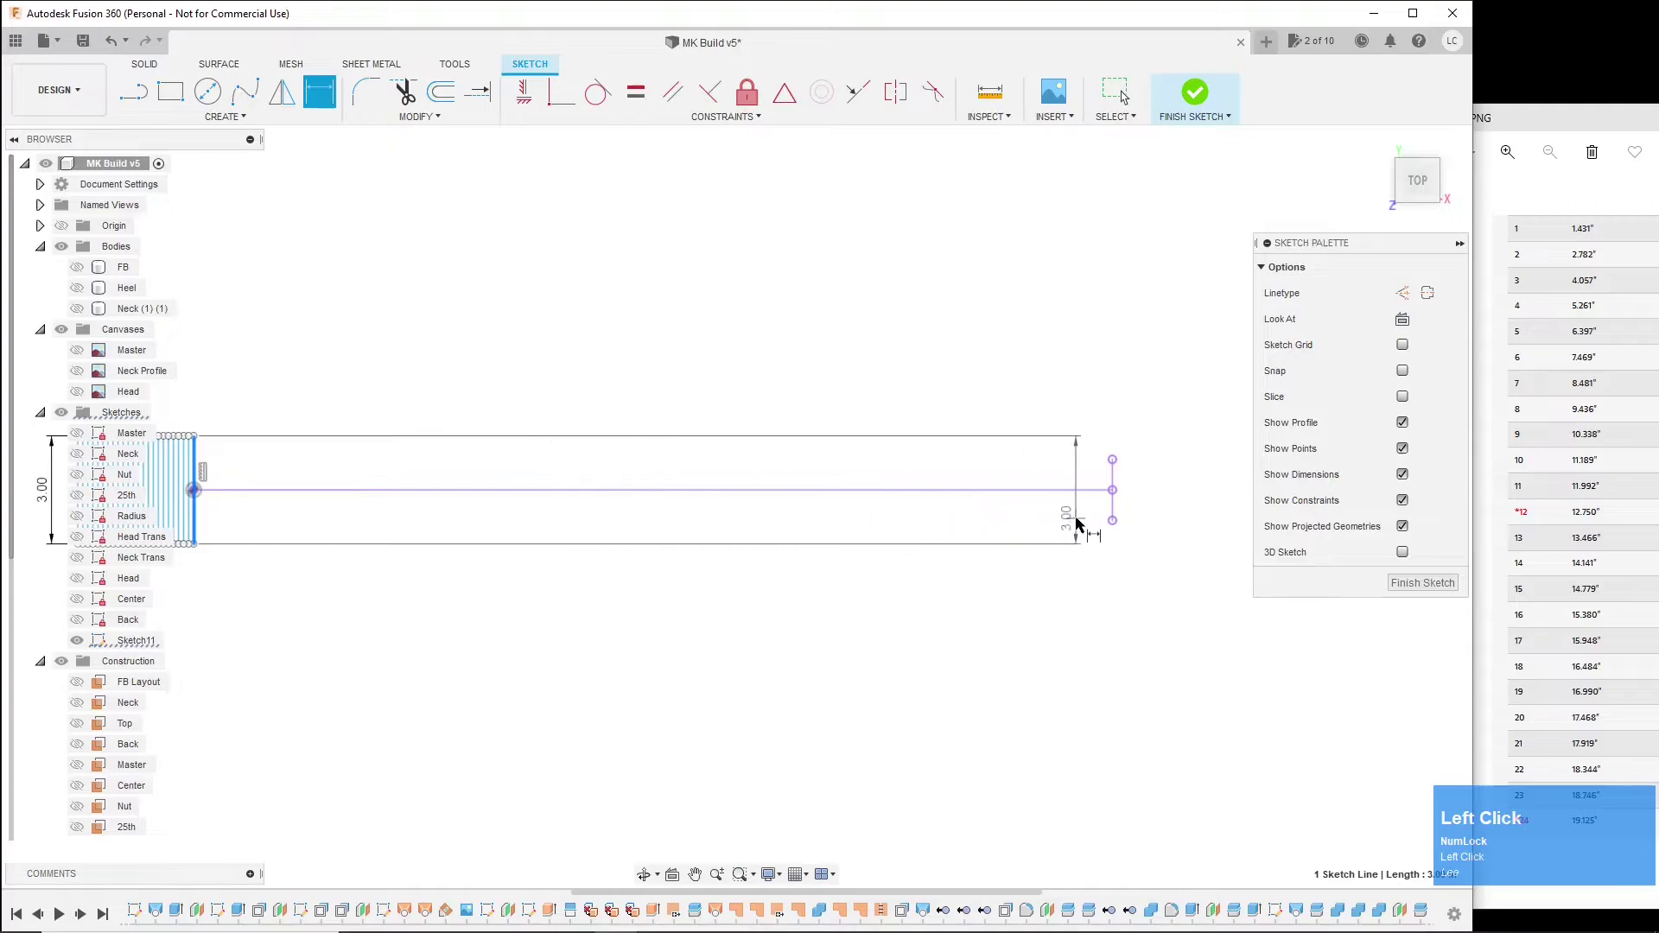
click(1112, 508)
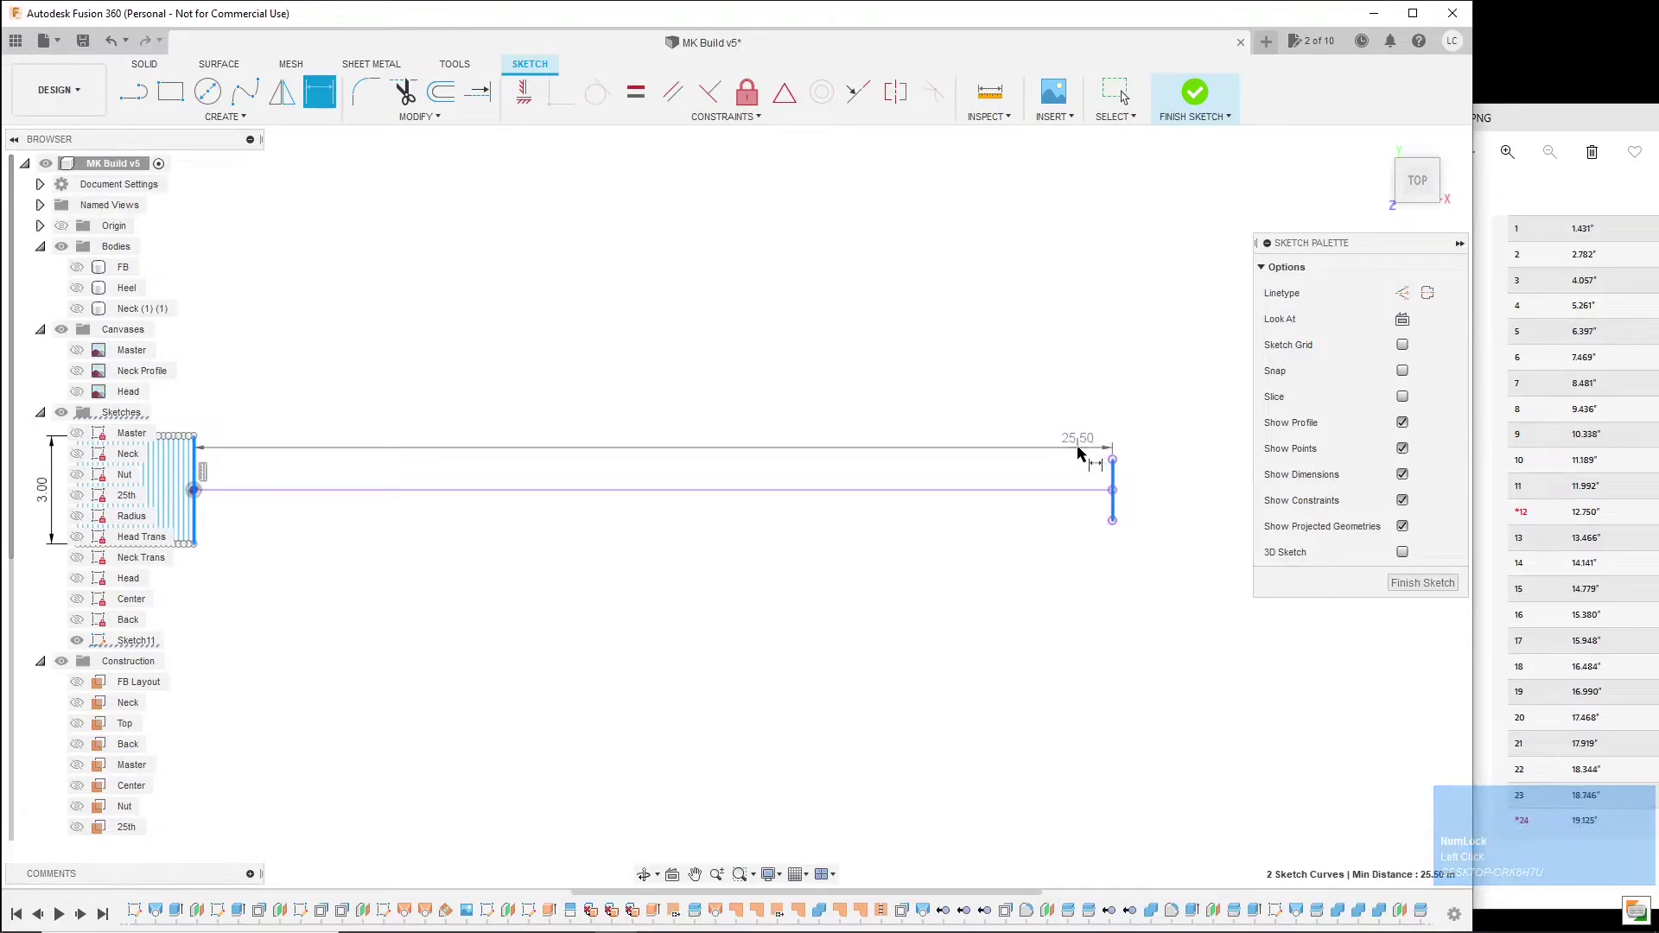
click(1077, 447)
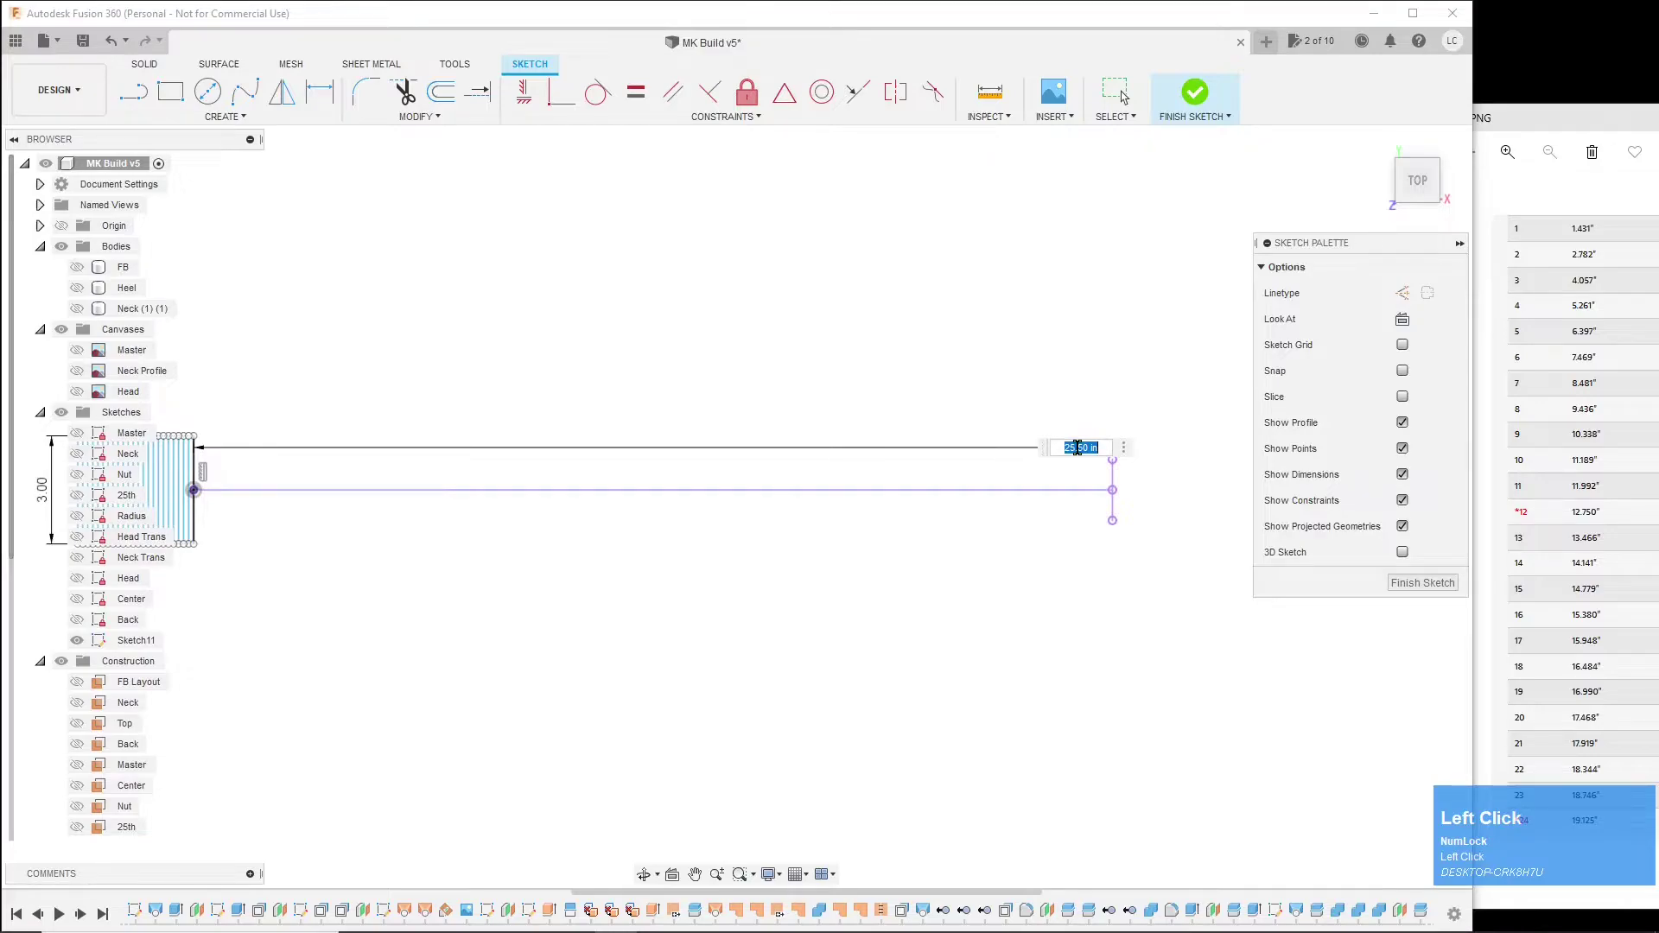
key(BackSpace)
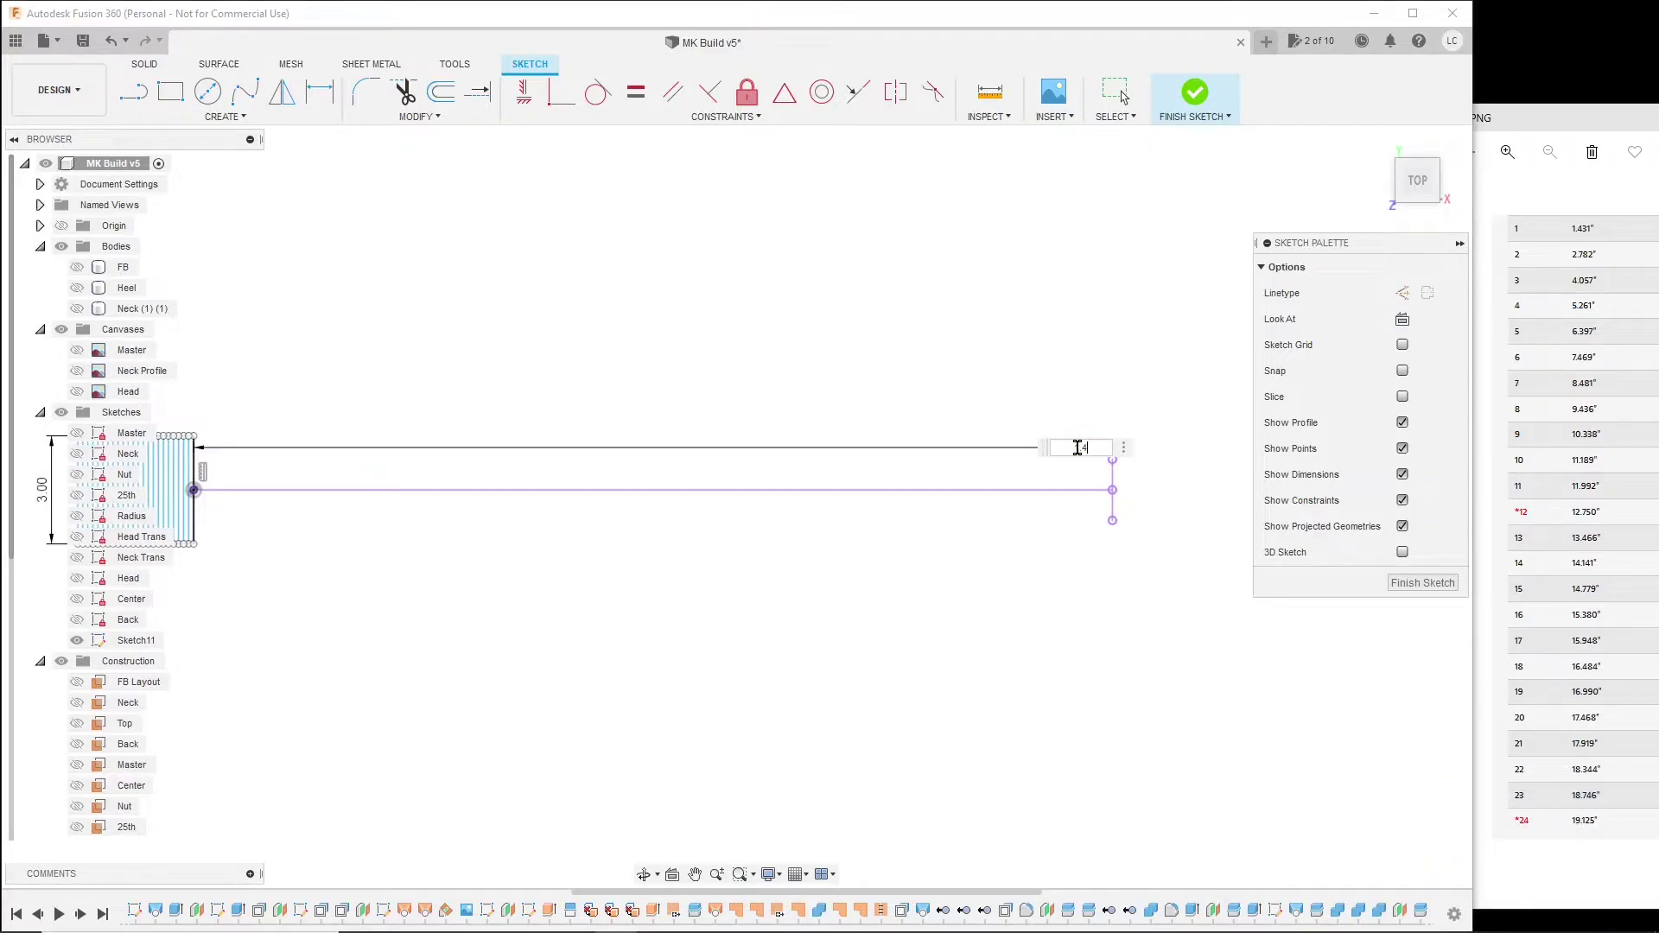
text(1.431)
key(Return)
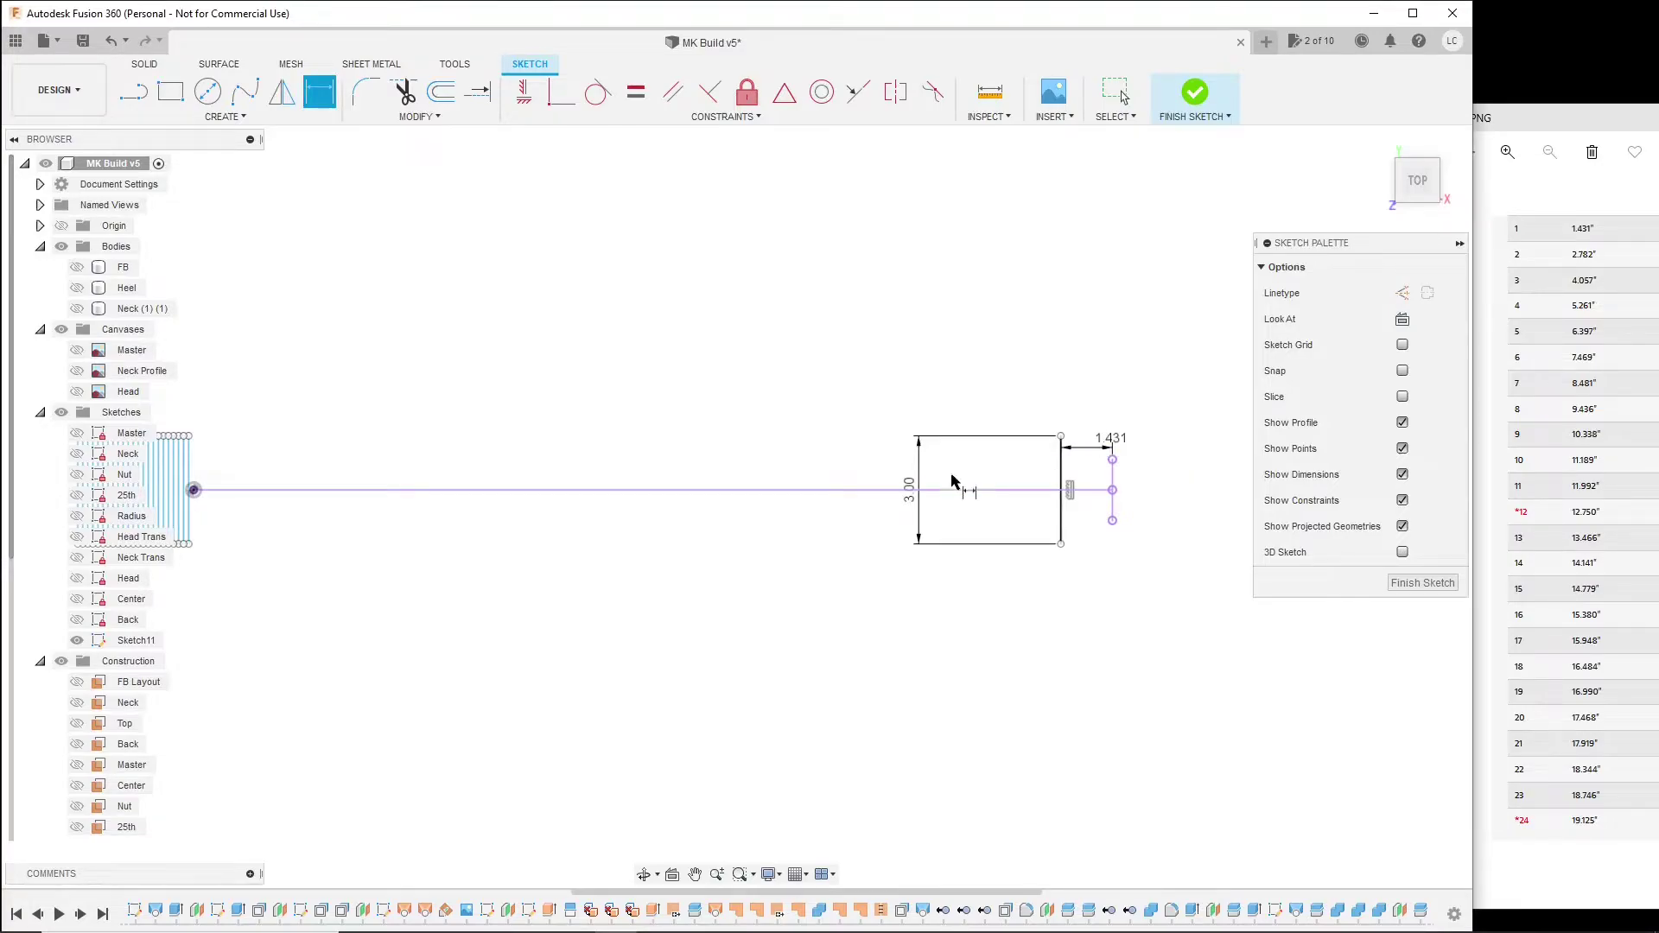
- Dimension the next line of the patterned group 2.782 in from the projected vertical line at the centerline's far end
click(190, 523)
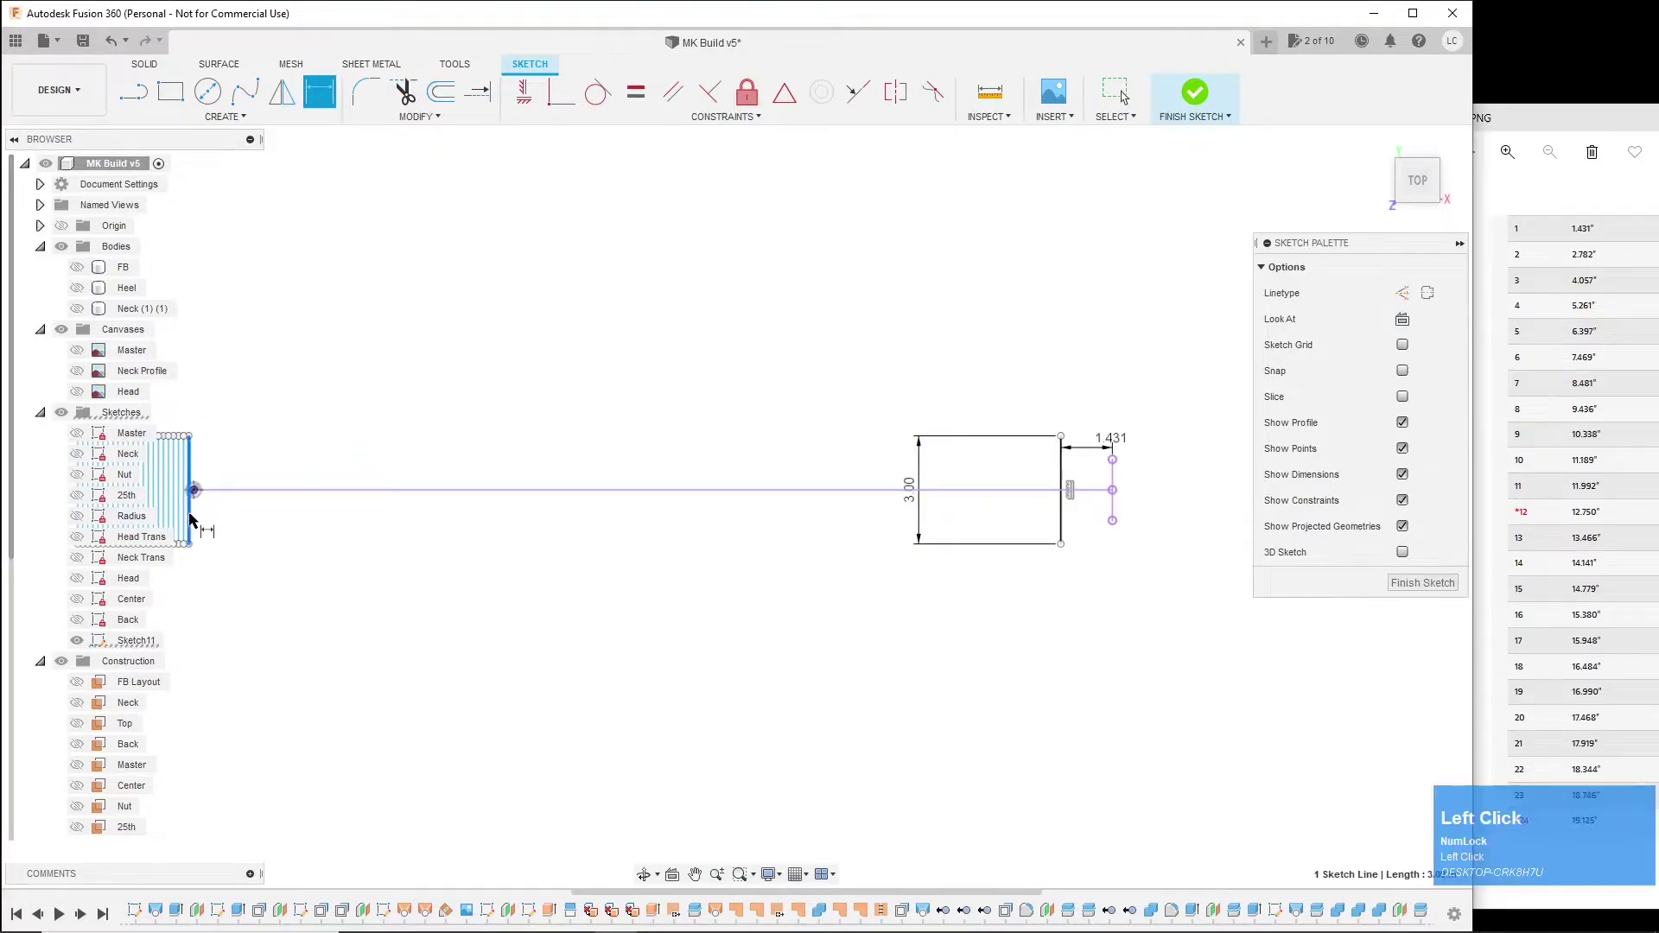
click(1112, 510)
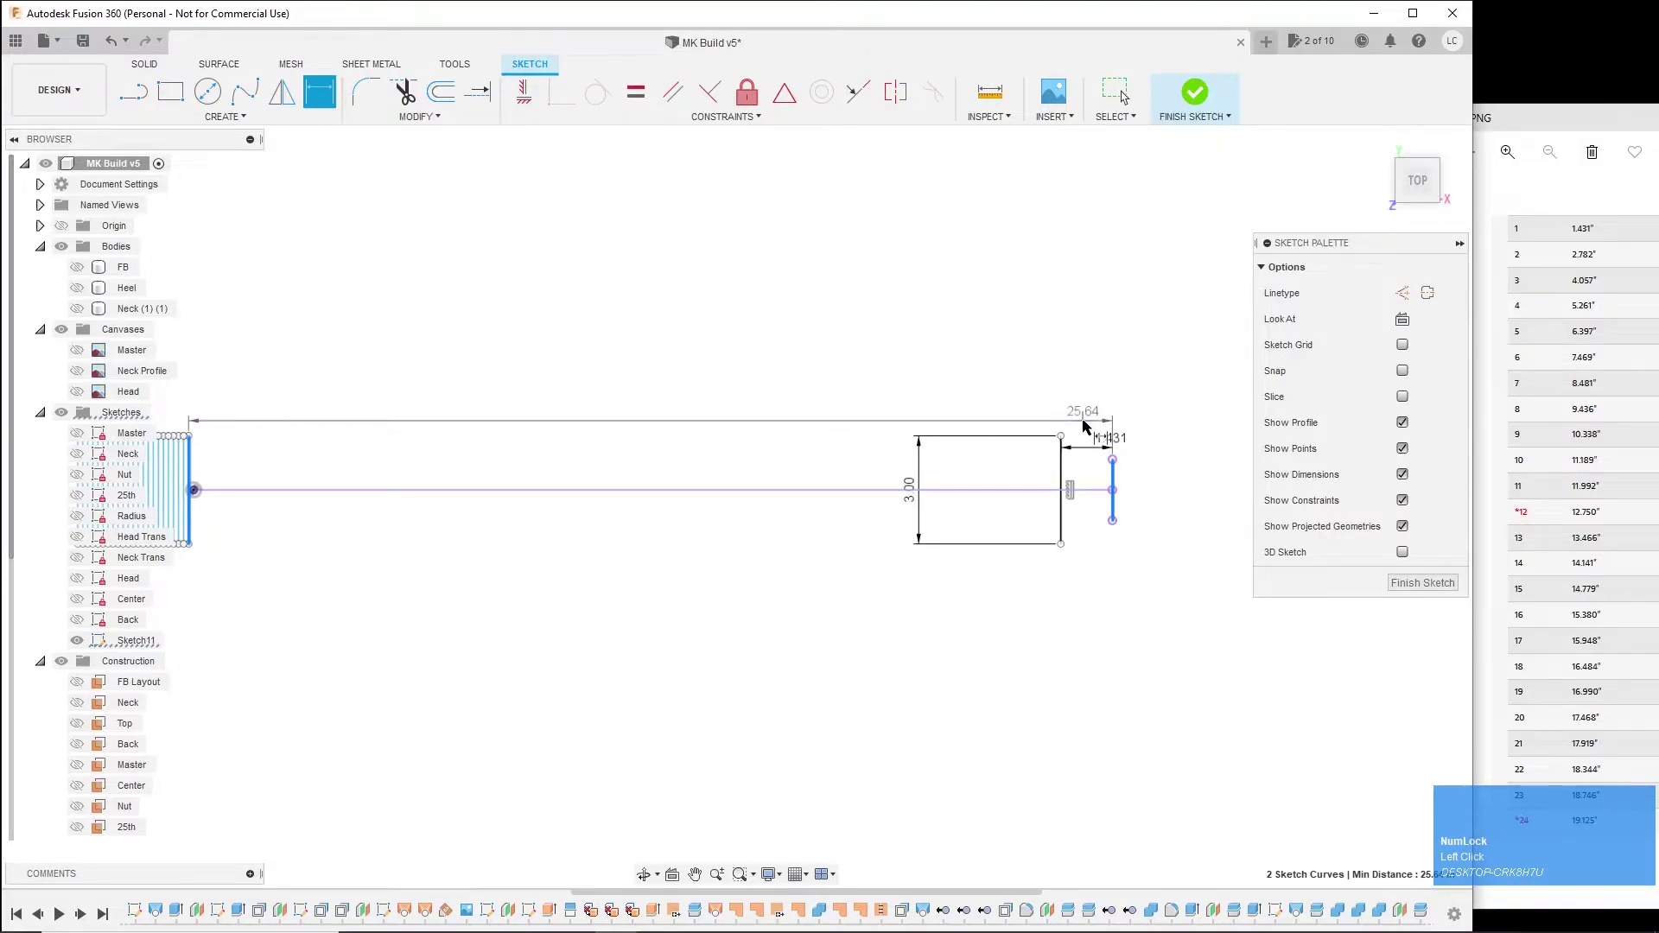
click(1082, 420)
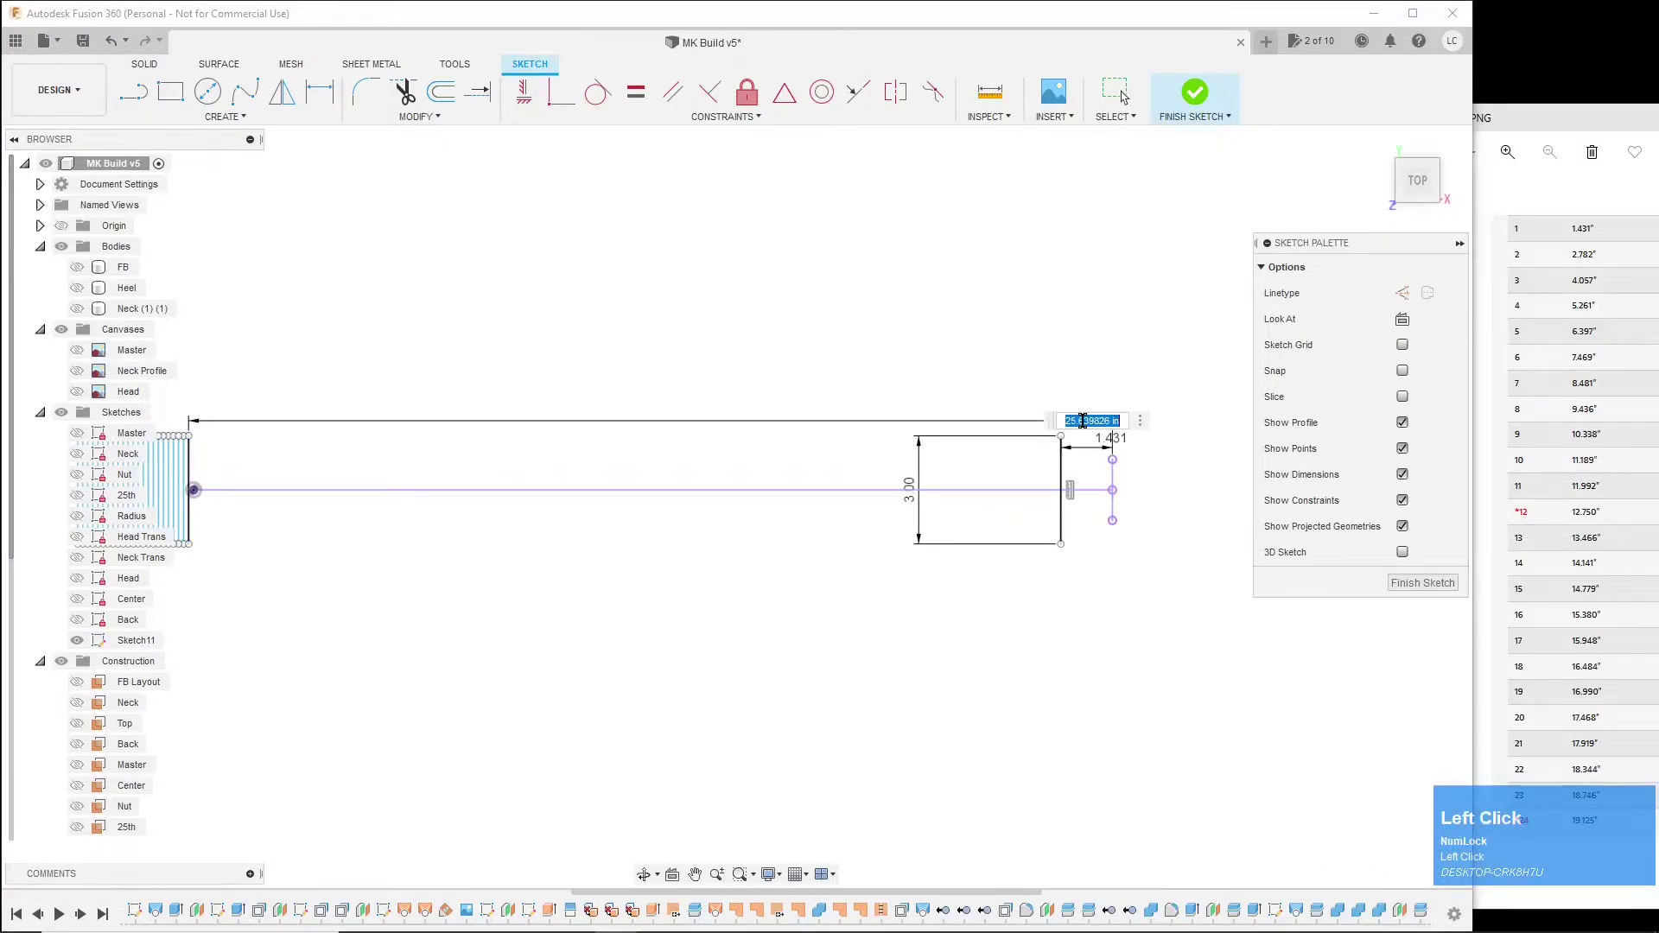
text(2.7)
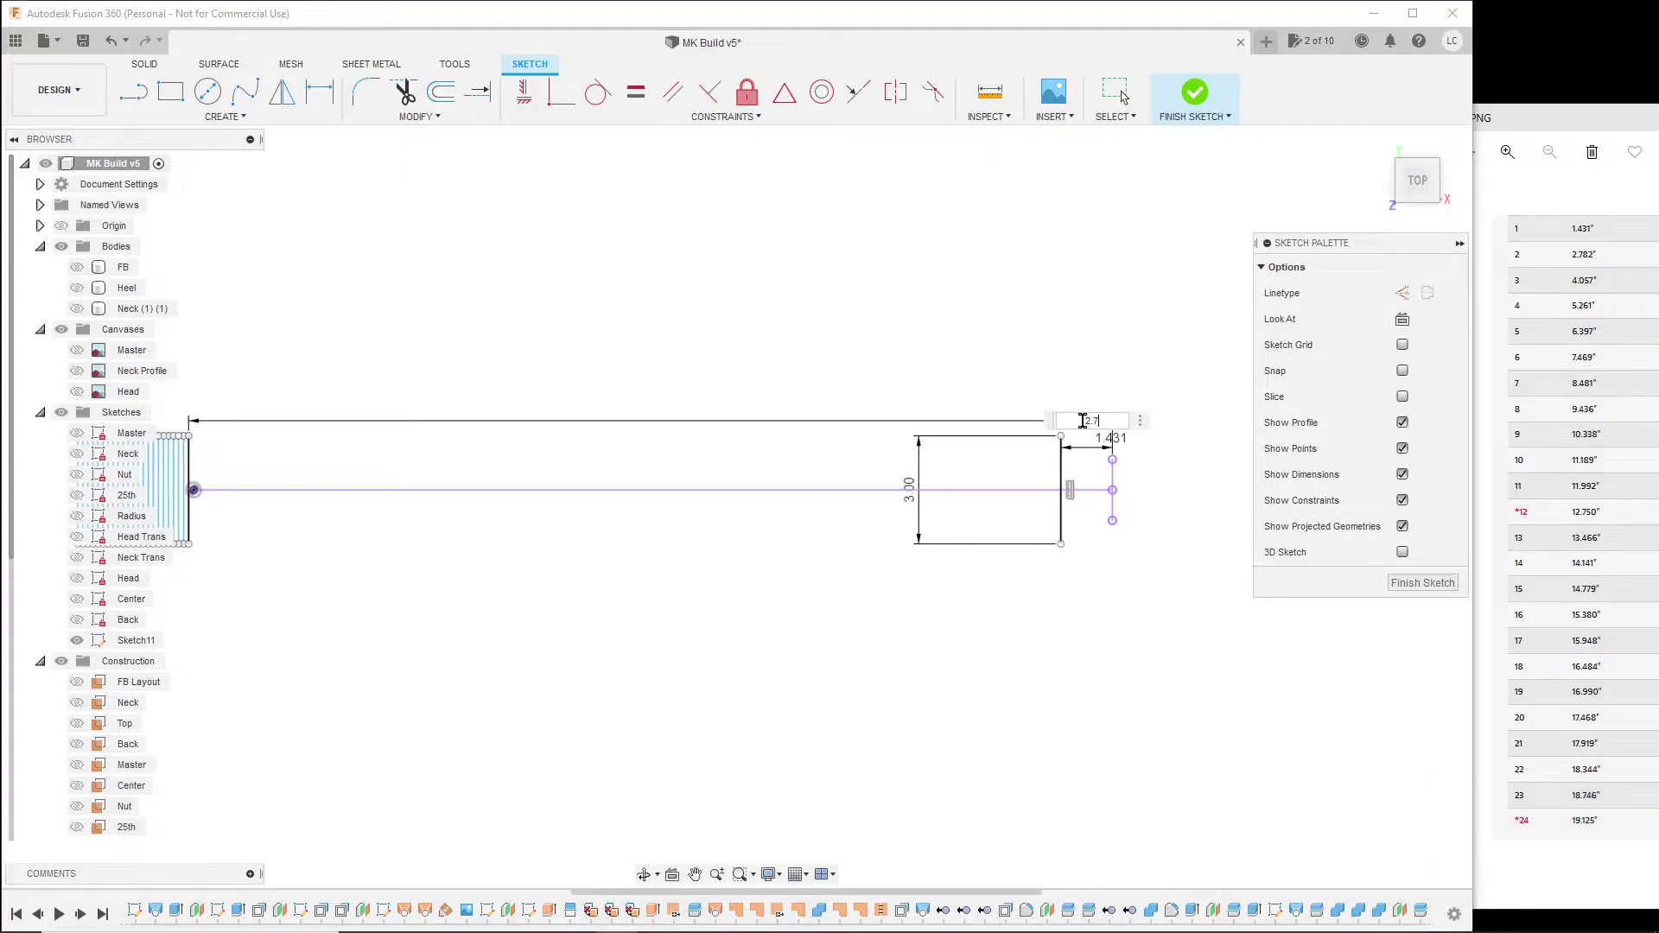
text(82)
key(Return)
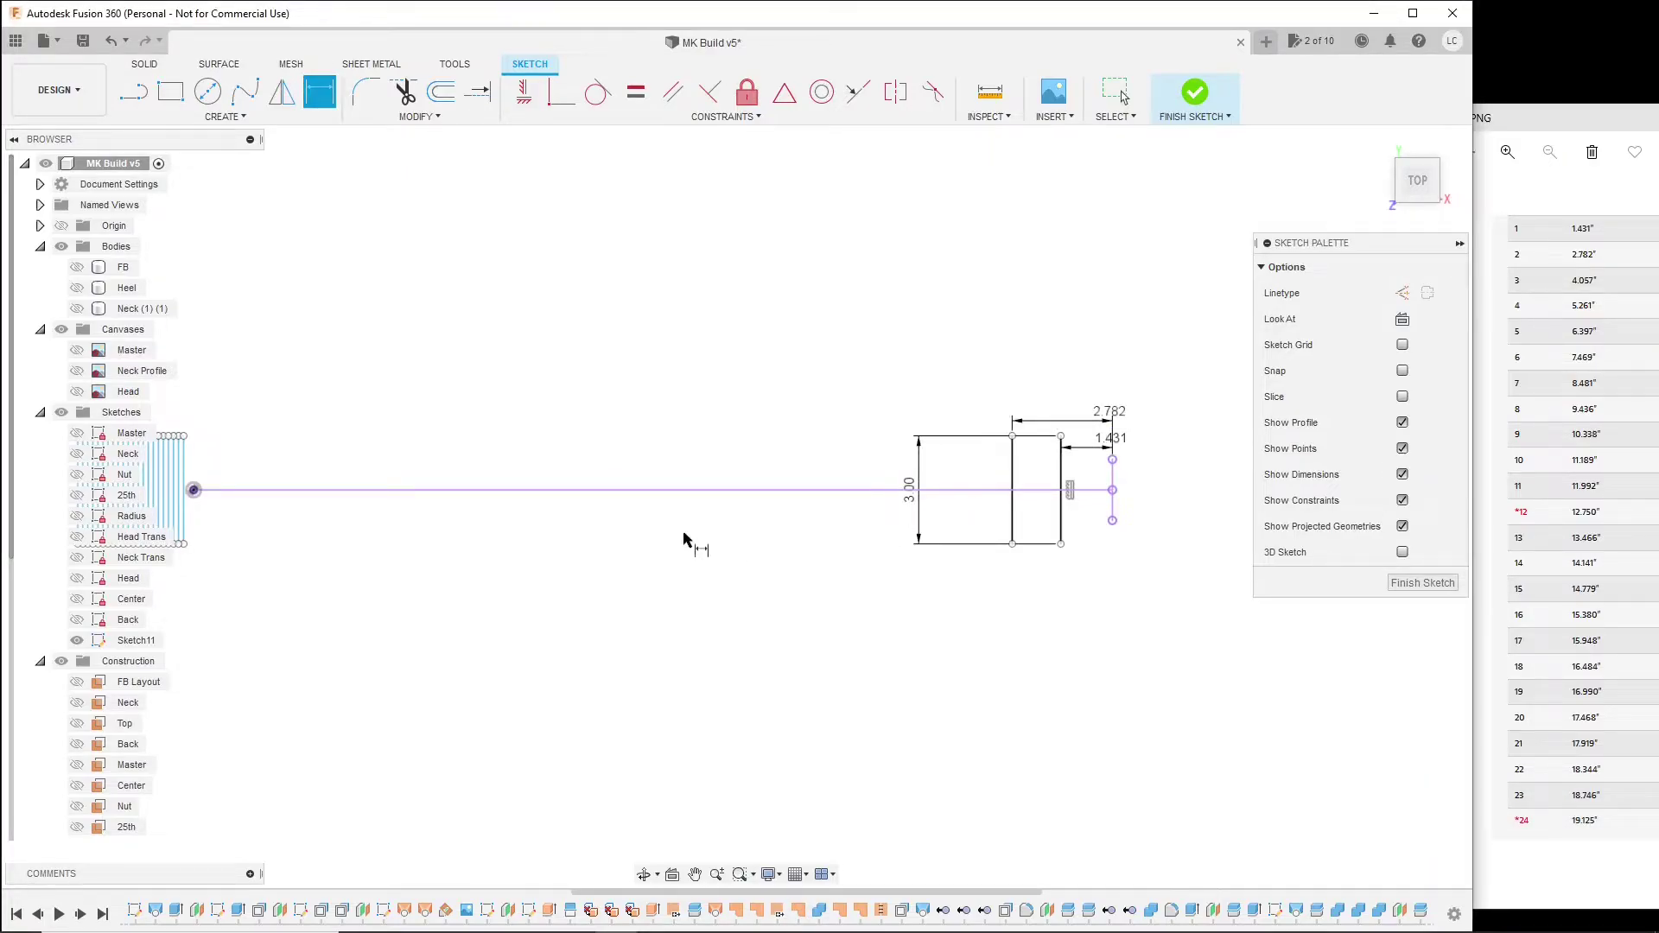
- Dimension the third and fourth fret lines 4.057 in and 5.261 in from the projected nut line at the centerline's far end
click(179, 510)
click(1112, 497)
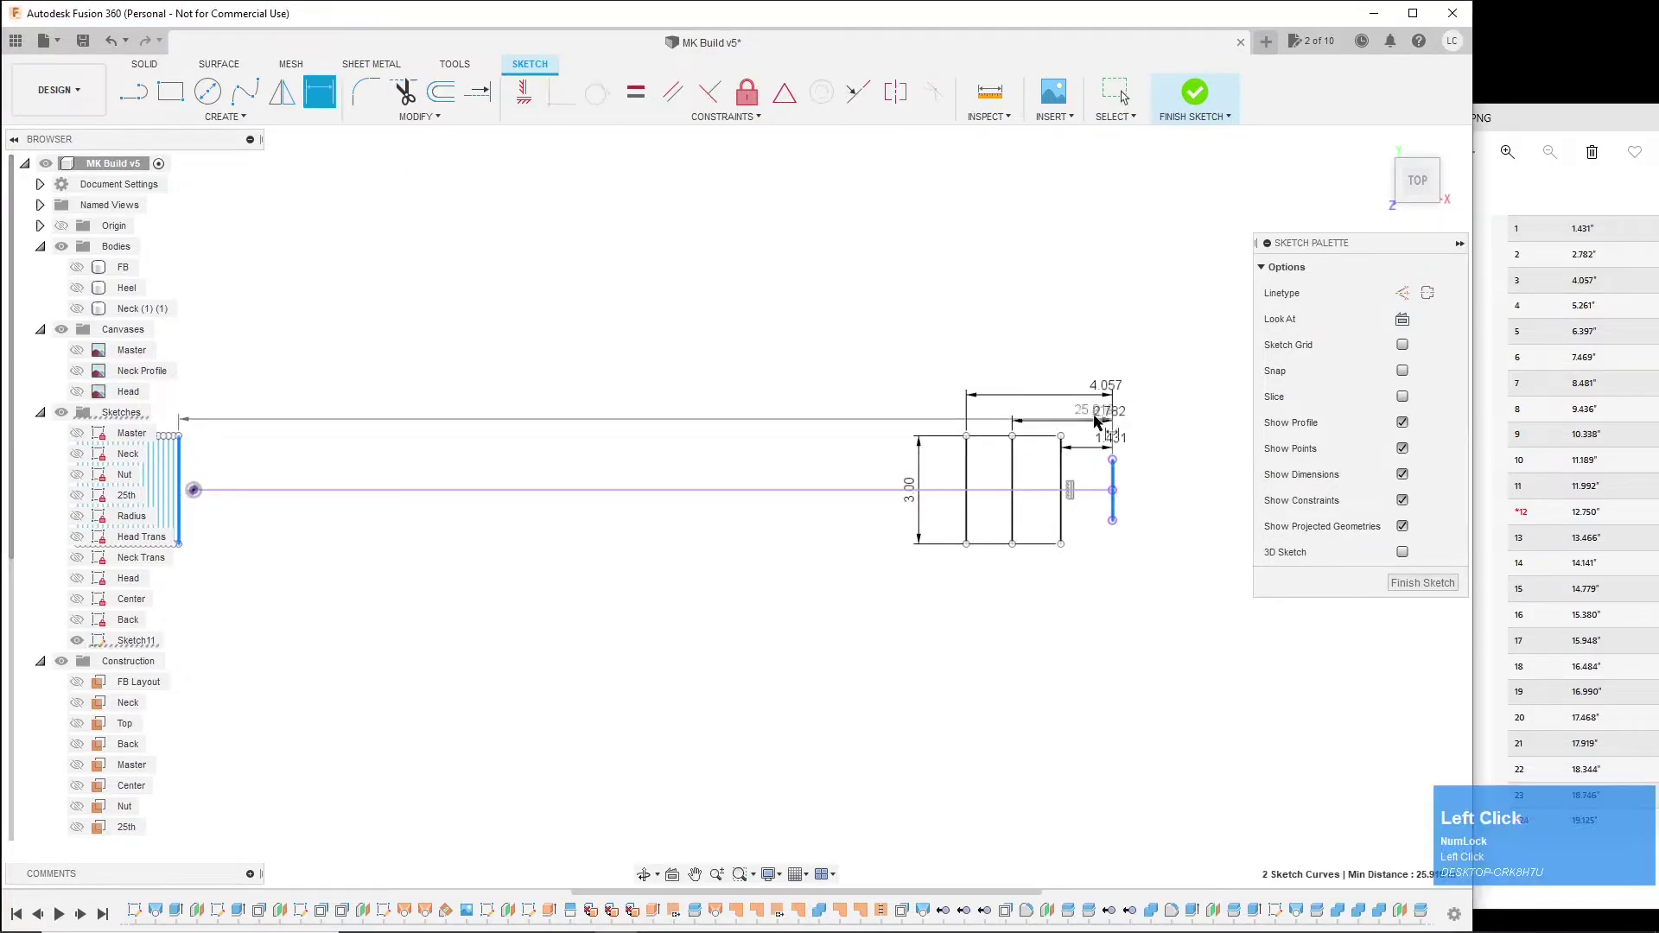
click(1093, 359)
text(5.261)
key(Return)
- Dimension the fifth fret line 6.397 in from the projected nut line, stacking the dimension above the existing ones
click(173, 484)
click(1112, 492)
click(1091, 337)
text(6)
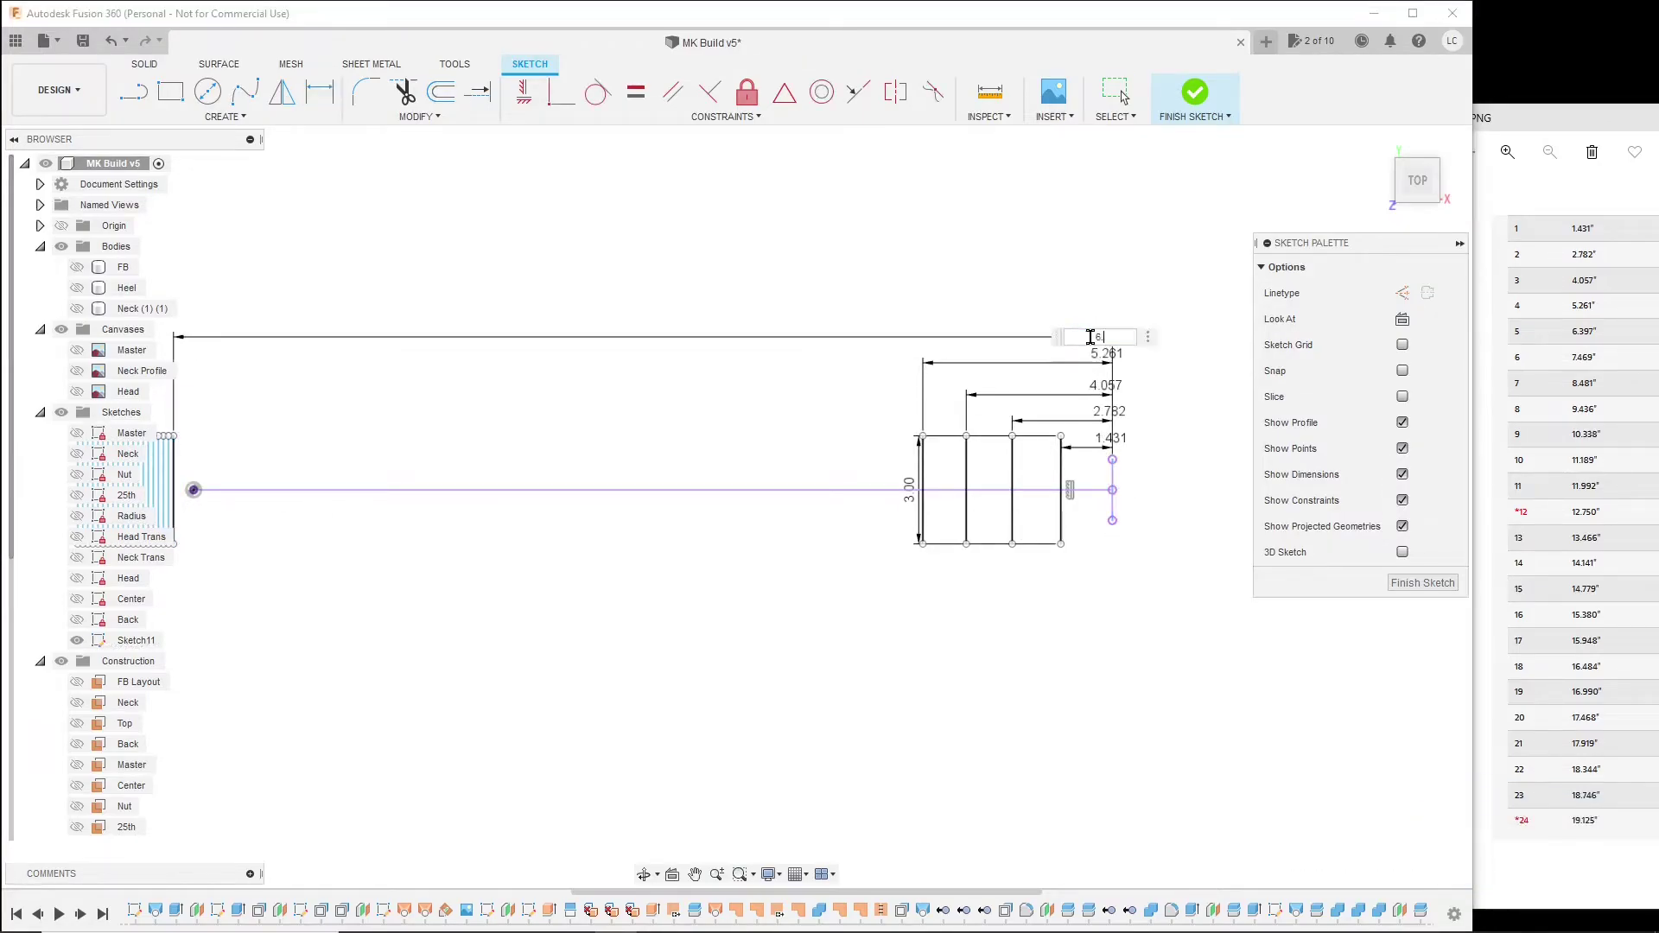
text(.397)
key(Return)
- Dimension the sixth fret line, the nearest one left in the undimensioned group, 7.469 in from the nut line
click(172, 514)
click(1112, 497)
click(1081, 312)
text(7.469)
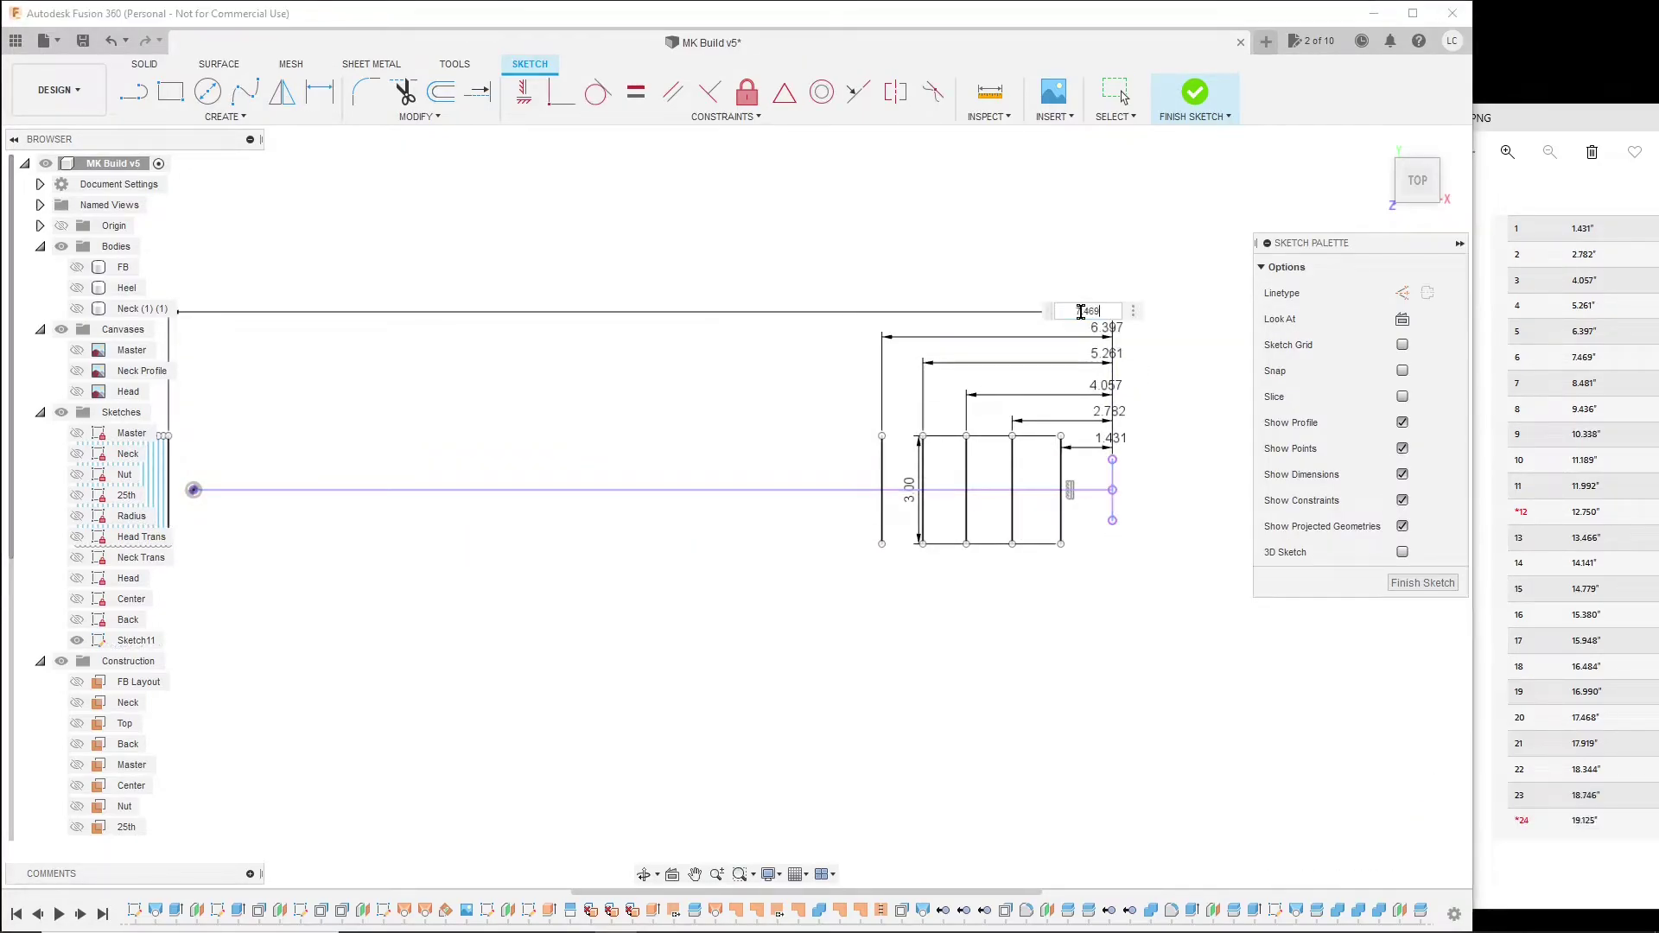
key(Return)
- Dimension the seventh fret line 8.481 in from the nut line, placing the dimension above the frets
click(169, 514)
click(1112, 496)
click(1080, 285)
text(8.481)
key(Return)
- Dimension the eighth fret line 9.436 in from the nut line, placing the dimension above the frets
click(165, 518)
click(1185, 560)
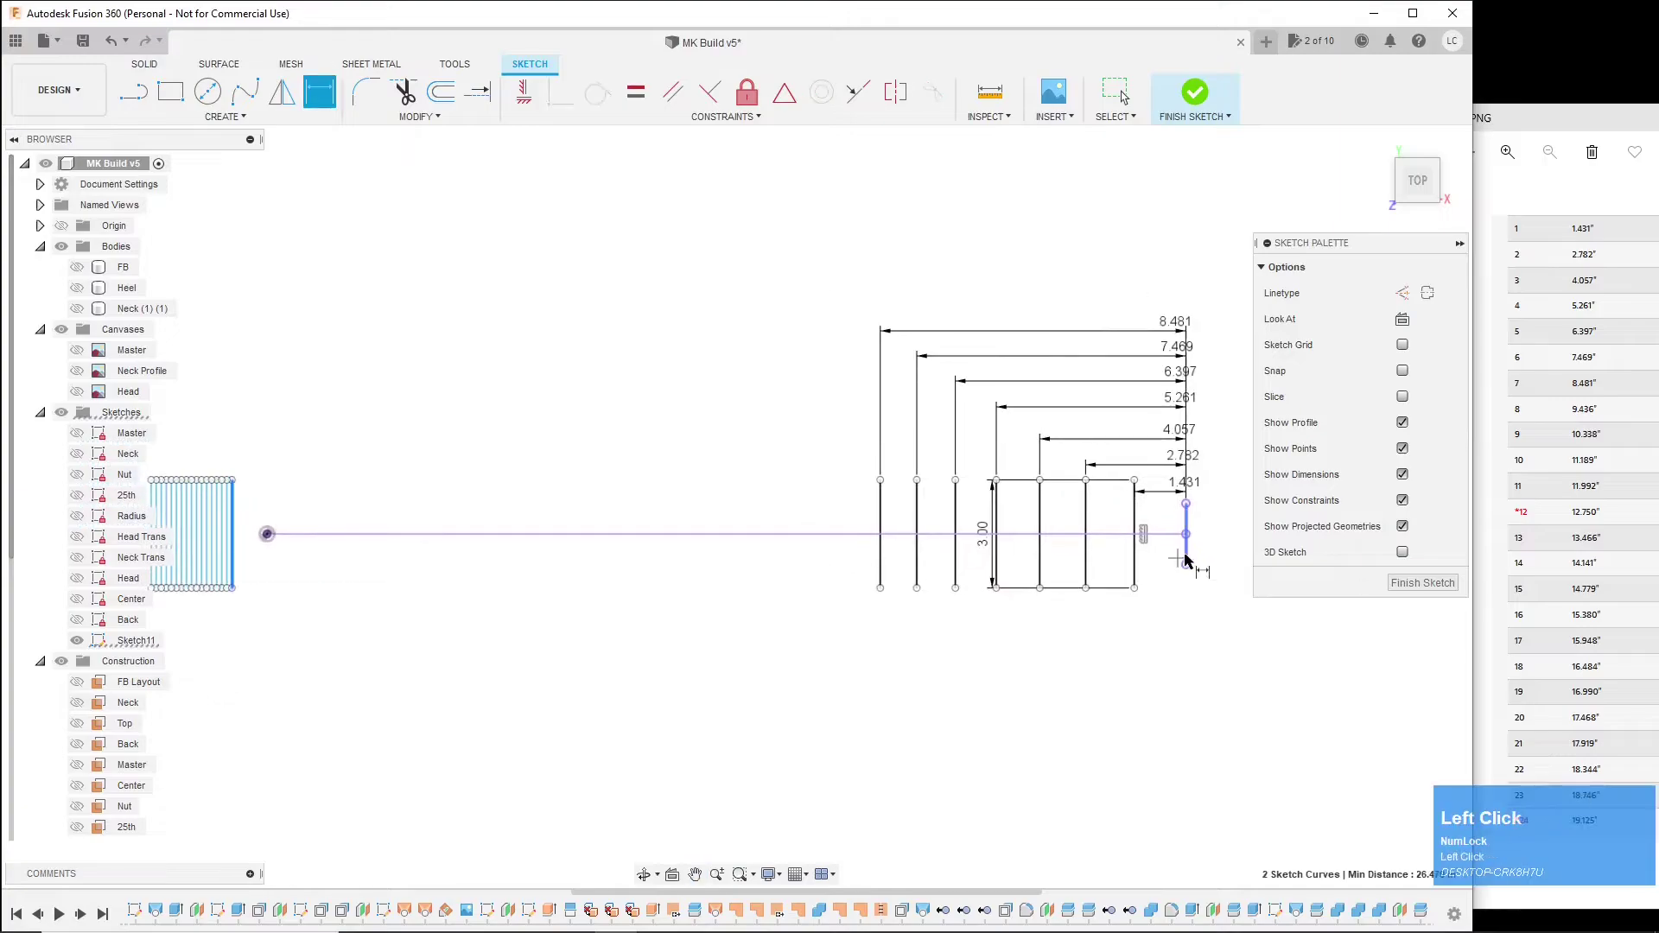
click(1162, 311)
text(9.436)
key(Return)
- Dimension the ninth fret line 10.338 in from the nut line, placing the dimension above the frets
click(169, 519)
click(1185, 559)
click(1165, 286)
text(10.338)
key(Return)
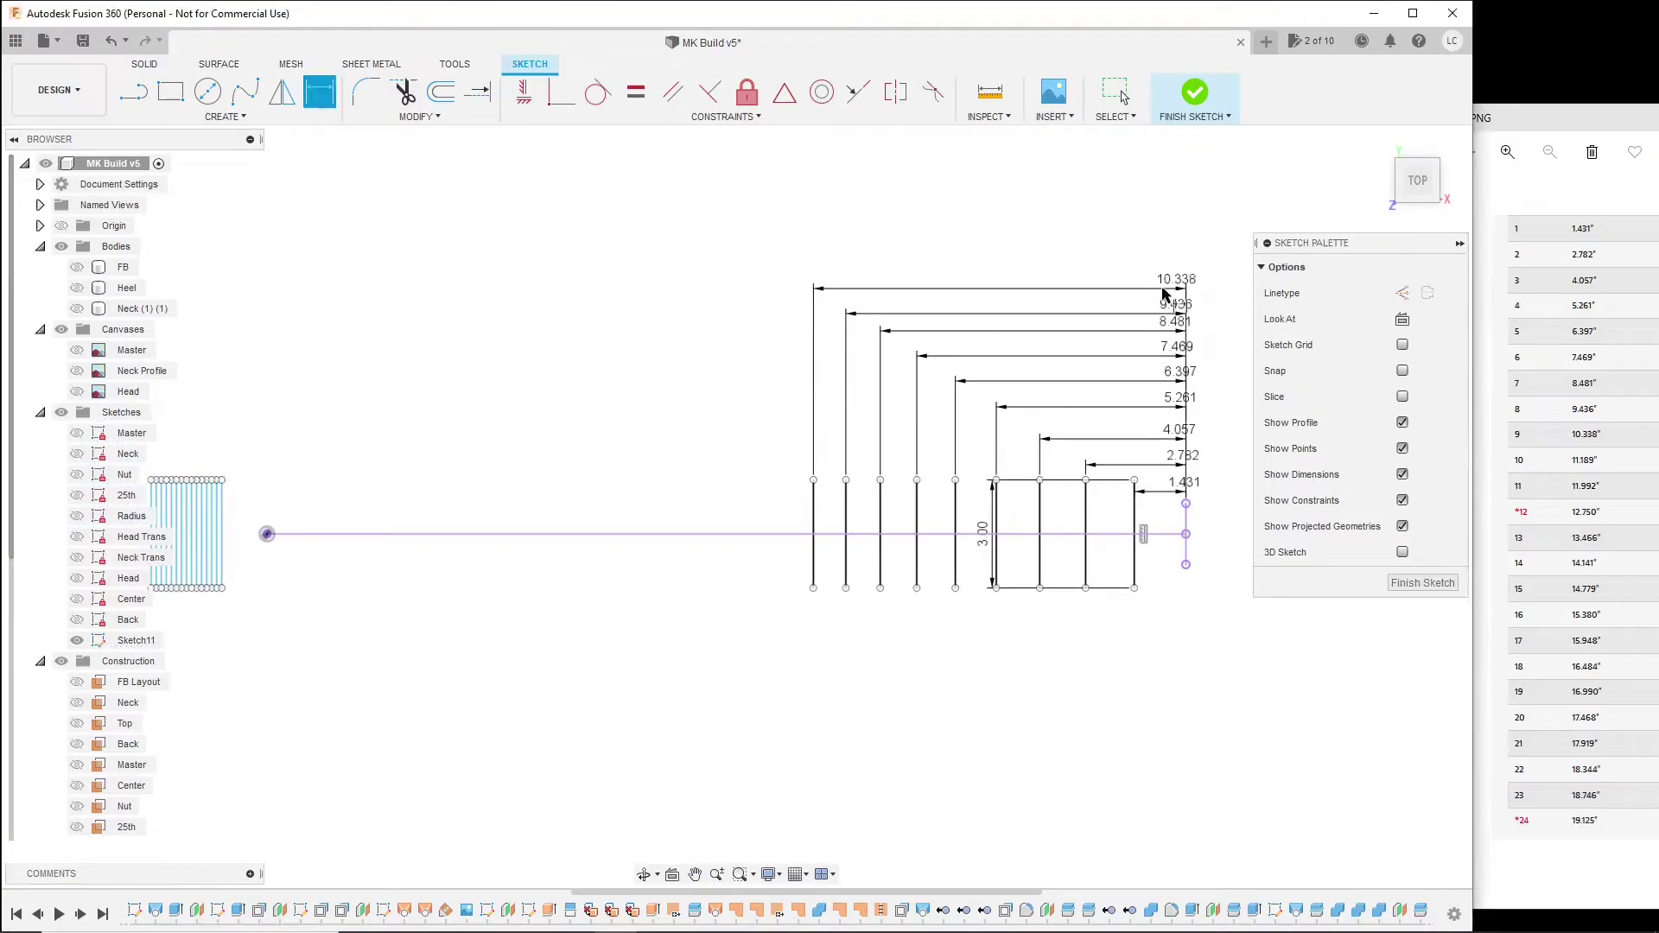
- Dimension the tenth fret line 11.189 in from the nut line, placing the dimension above the frets
click(169, 518)
click(1185, 560)
click(1155, 259)
text(11.189)
key(Return)
- Dimension the eleventh fret line 11.992 in from the nut line, placing the dimension above the frets
click(168, 519)
click(1185, 560)
click(1146, 235)
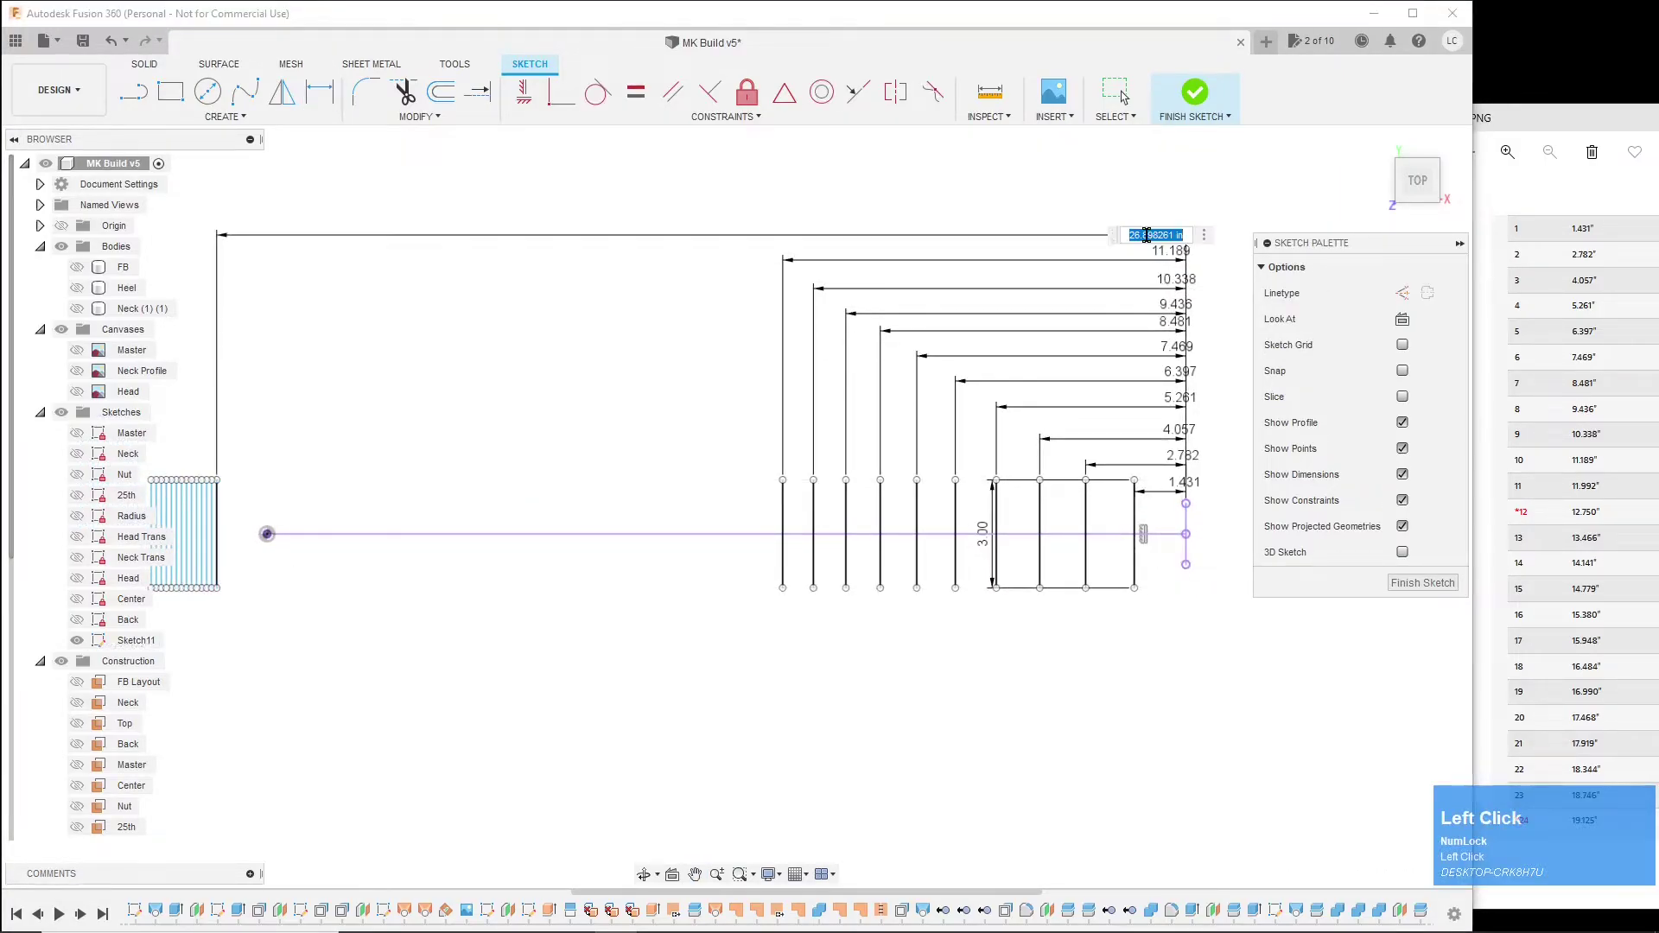
text(11.992)
key(Return)
- Dimension the twelfth fret line 12.75 in from the nut line, placing the dimension above the frets
click(168, 518)
click(1168, 204)
text(12.75)
key(Return)
- Dimension the thirteenth fret line 13.466 in from the nut line, placing the dimension below the frets
click(190, 518)
click(1185, 560)
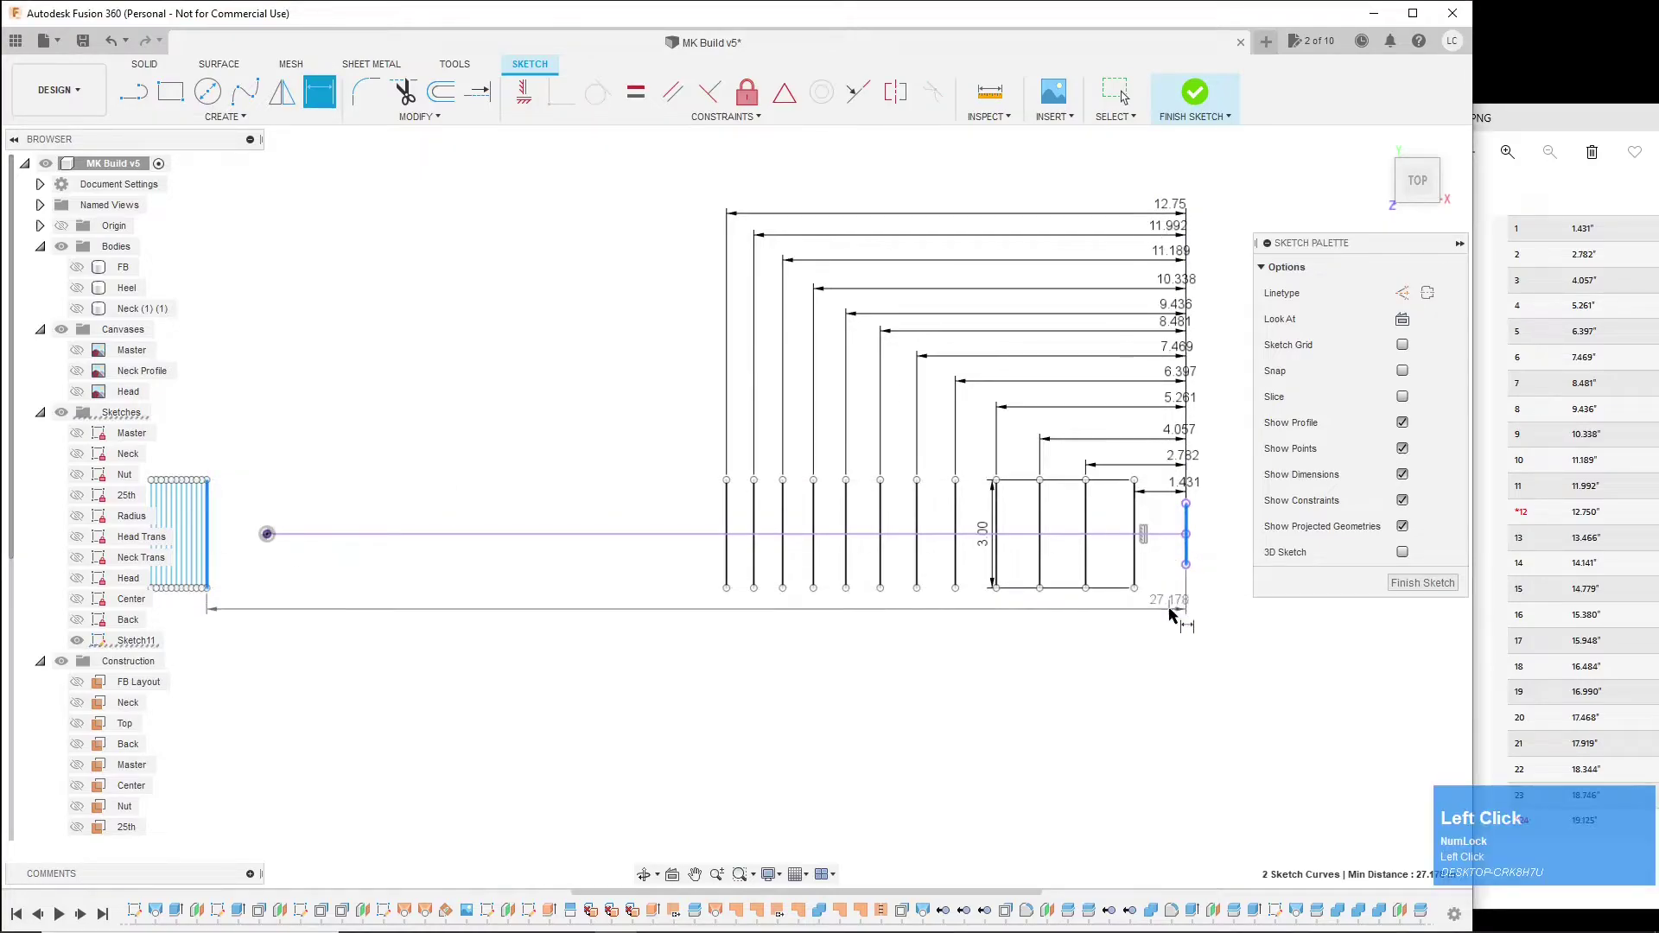
click(1168, 615)
text(13.466)
key(Return)
- Dimension the fourteenth fret line 14.141 in from the nut line, placing the dimension below the frets
click(190, 518)
click(1186, 560)
click(1162, 646)
text(14.141)
- Dimension the fifteenth fret line 14.779 in from the nut line, placing the dimension below the frets
click(197, 518)
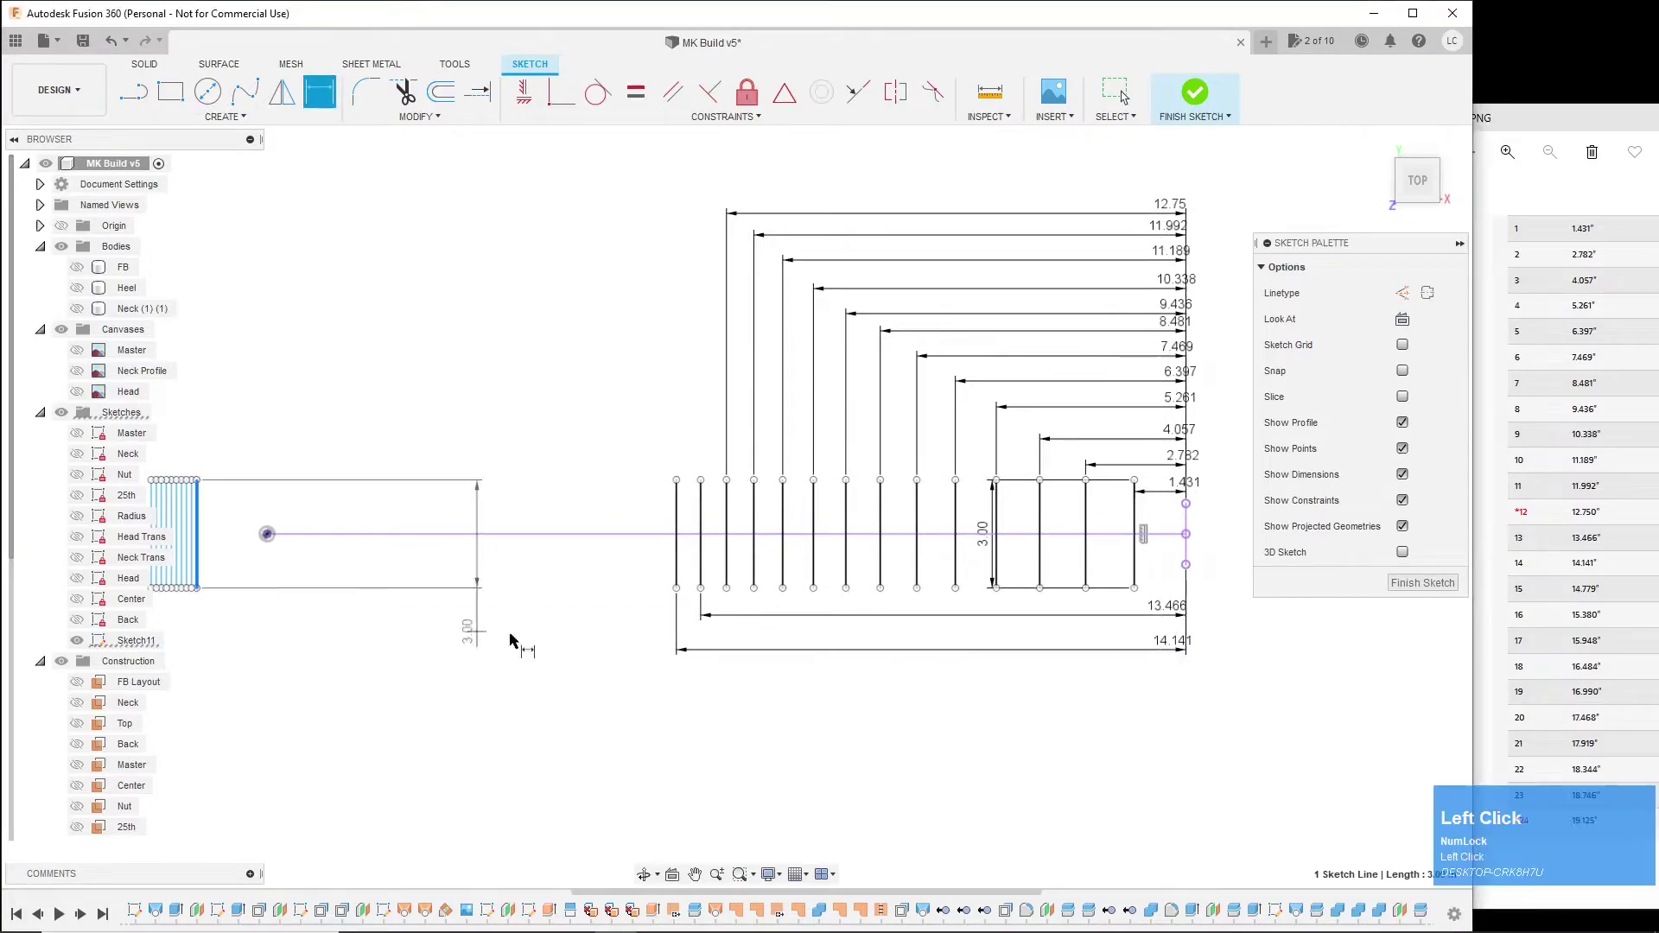
click(1186, 560)
click(1171, 667)
text(14.779)
key(Return)
- Dimension the sixteenth fret line 15.38 in from the nut line, placing the dimension below the frets
click(191, 518)
click(1185, 560)
click(1143, 695)
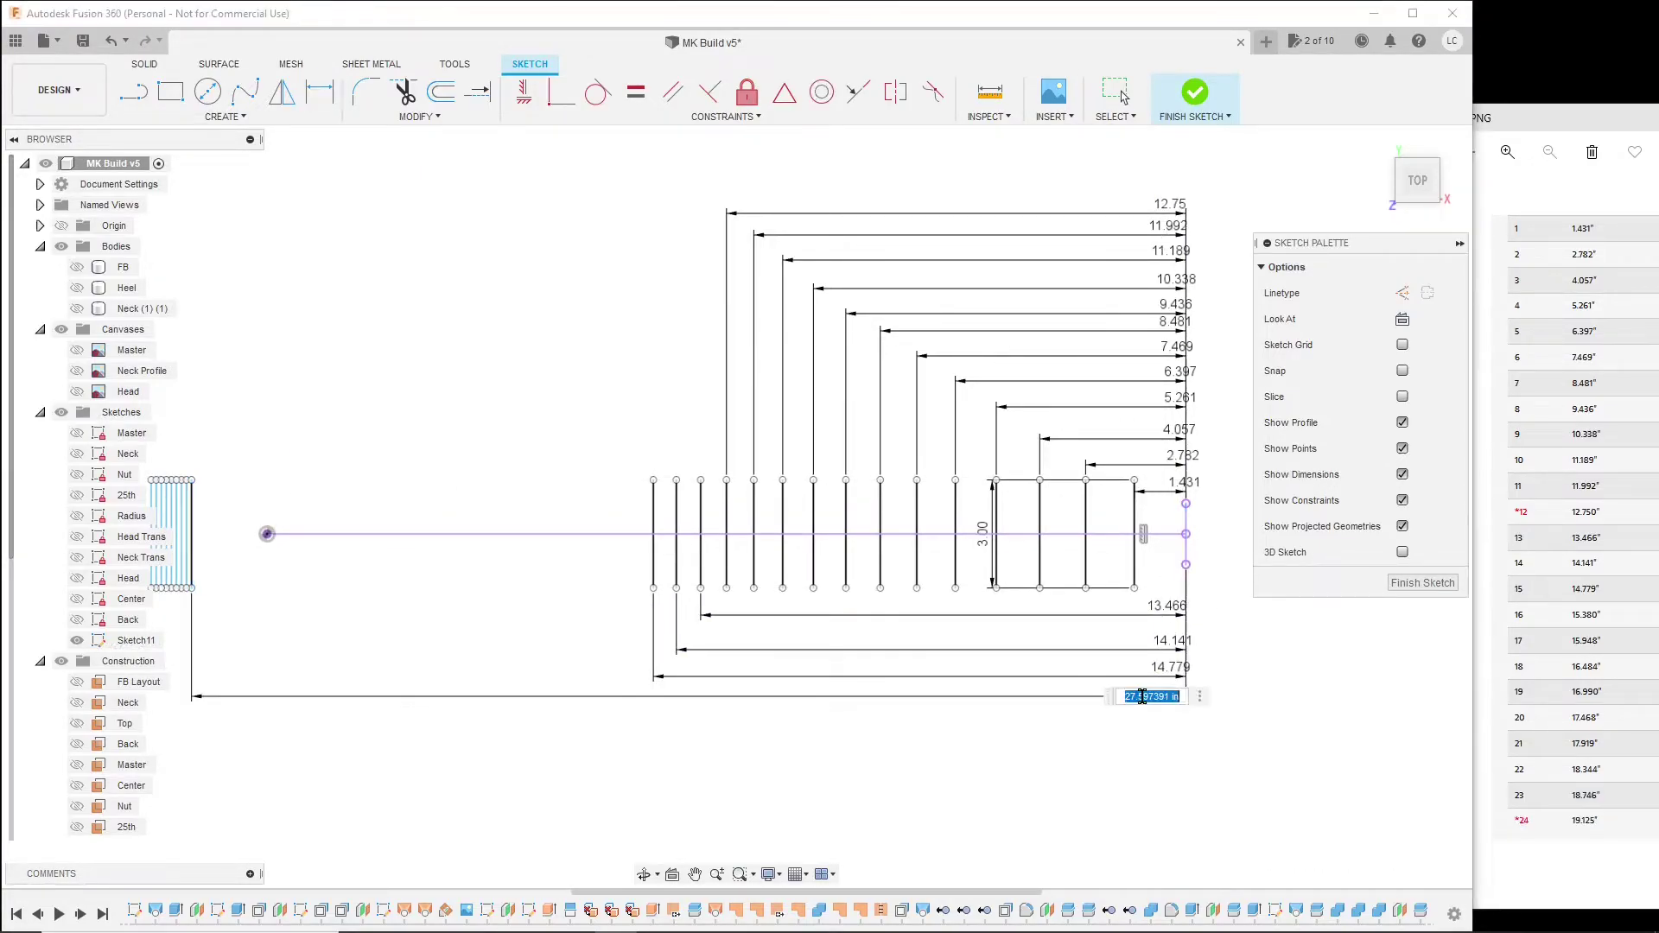
text(15.38)
key(Return)
- Dimension the seventeenth fret line 15.948 in from the nut line, placing the dimension below the frets
click(183, 518)
click(1185, 560)
click(1149, 717)
text(15.948)
key(Return)
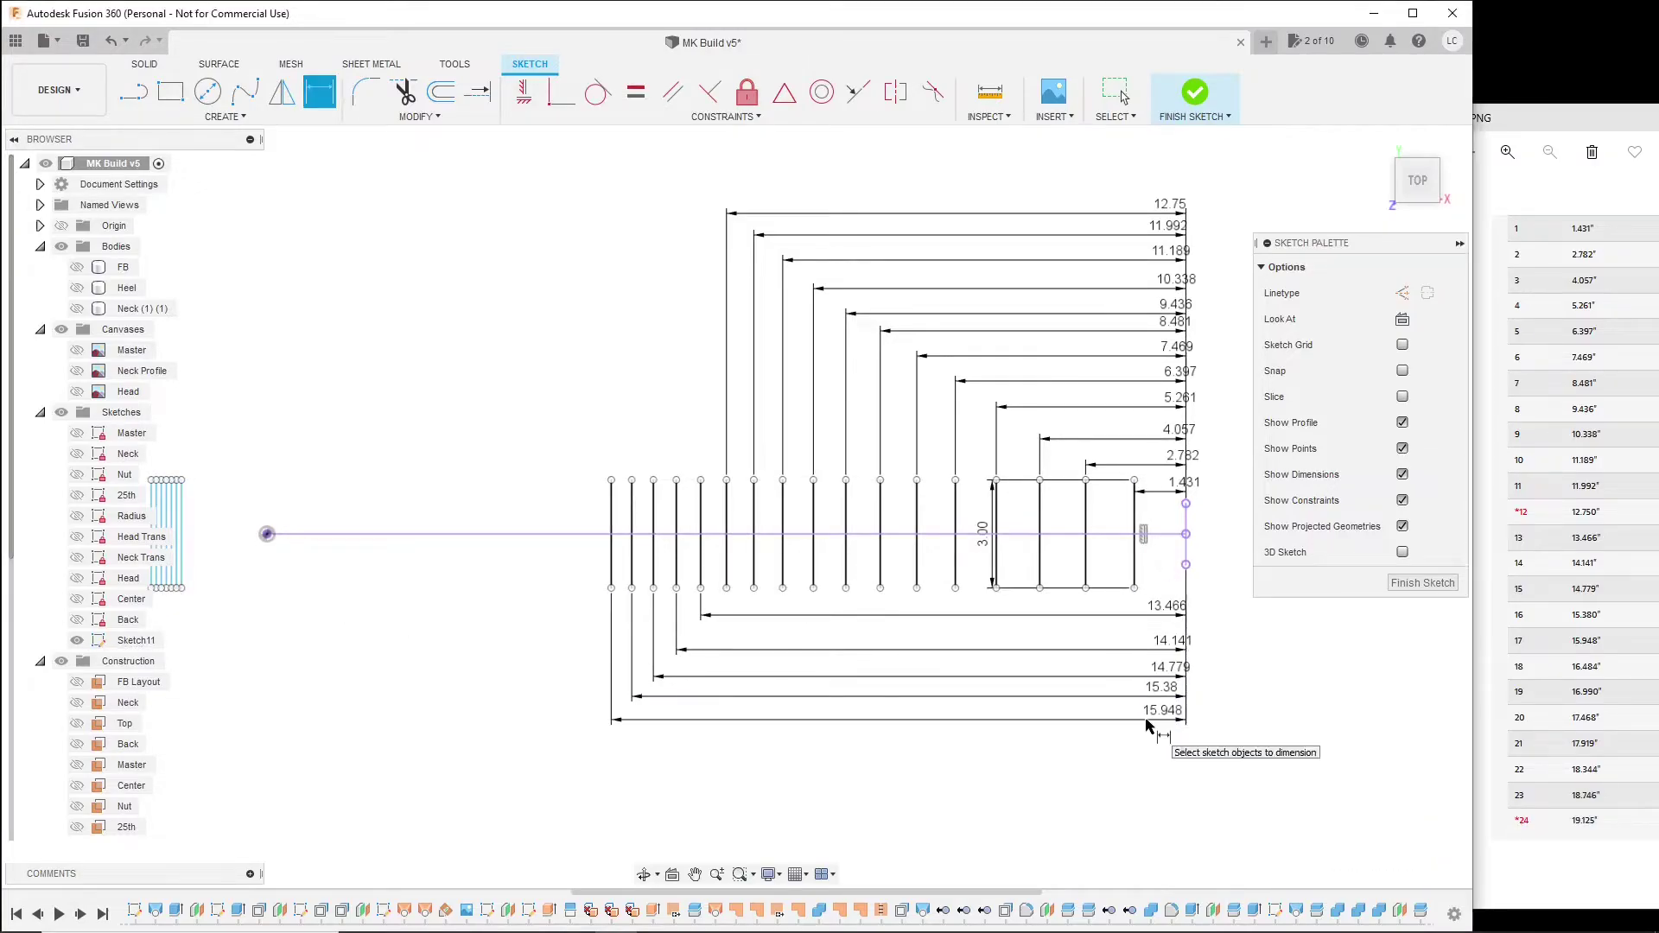
- Dimension the eighteenth fret line 16.484 in from the nut line, placing the dimension below the frets
click(178, 519)
click(1186, 560)
click(1154, 739)
text(16.484)
key(Return)
- Dimension the nineteenth fret line 16.99 in from the nut line, placing the dimension below the frets
click(167, 566)
scroll(1126, 496, down, 3)
click(1162, 536)
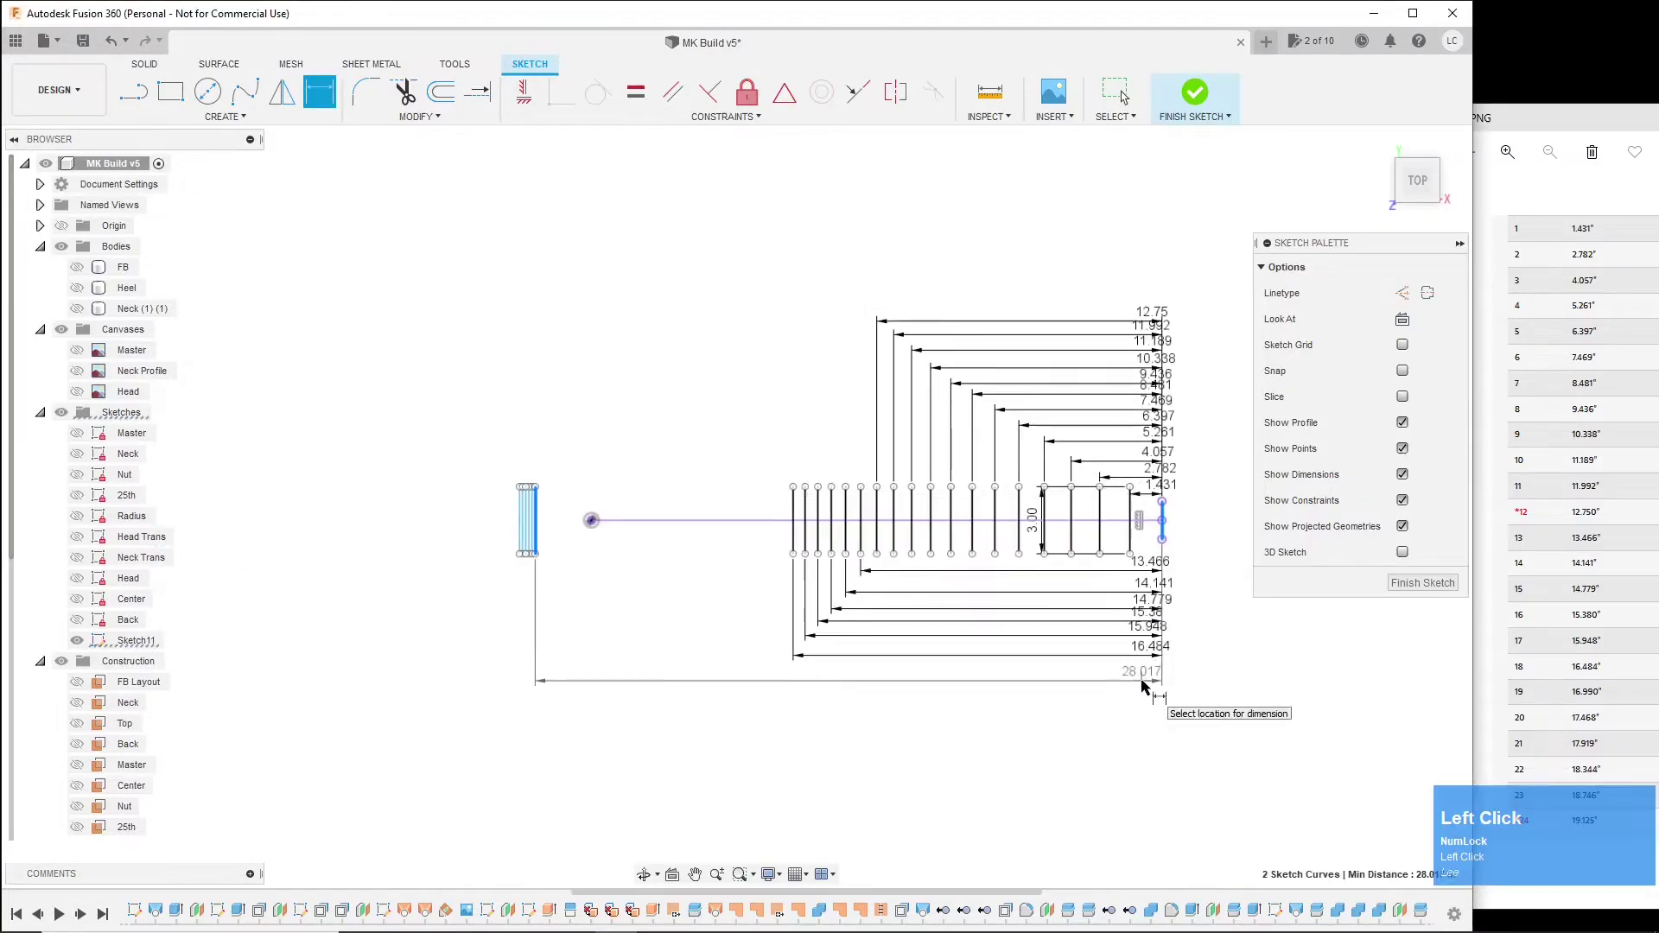
click(1142, 687)
text(16.99)
key(Return)
- Dimension the twentieth fret line 17.468 in from the nut line, placing the dimension below the frets
click(529, 544)
click(1162, 536)
click(1146, 705)
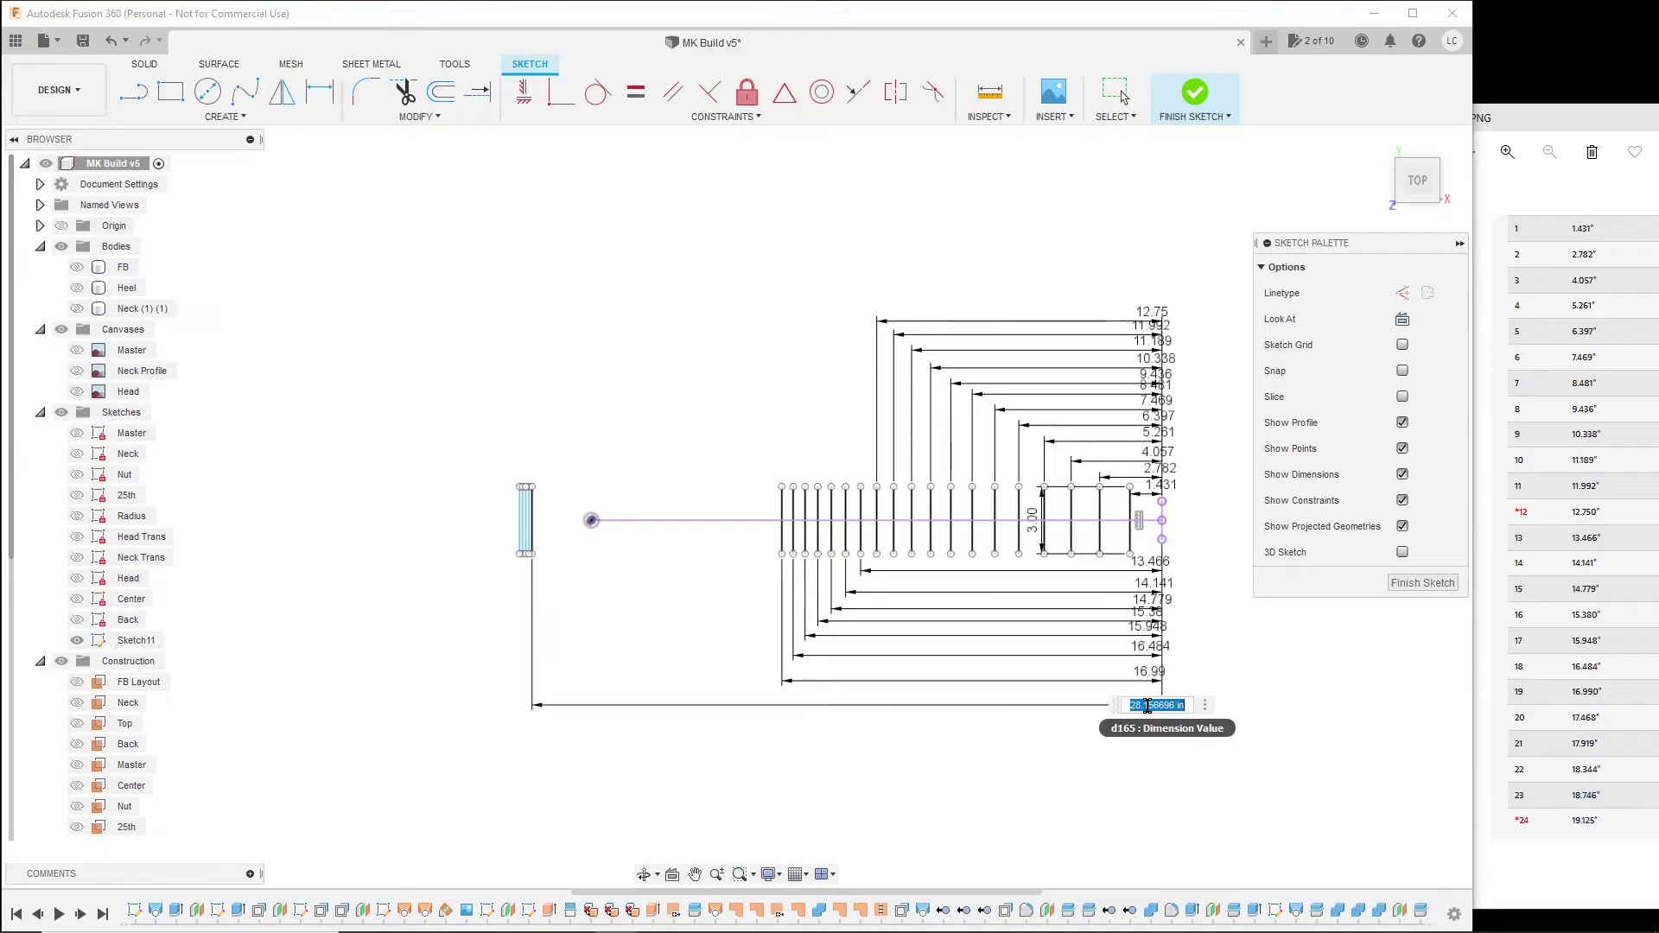
text(17.468)
key(Return)
- Dimension the twenty-first fret line 17.919 in from the nut line, placing the dimension below the frets
click(530, 544)
click(1162, 536)
click(1153, 727)
text(17.919)
key(Return)
- Dimension the twenty-second fret line 18.344 in from the nut line, placing the dimension below the frets
click(523, 535)
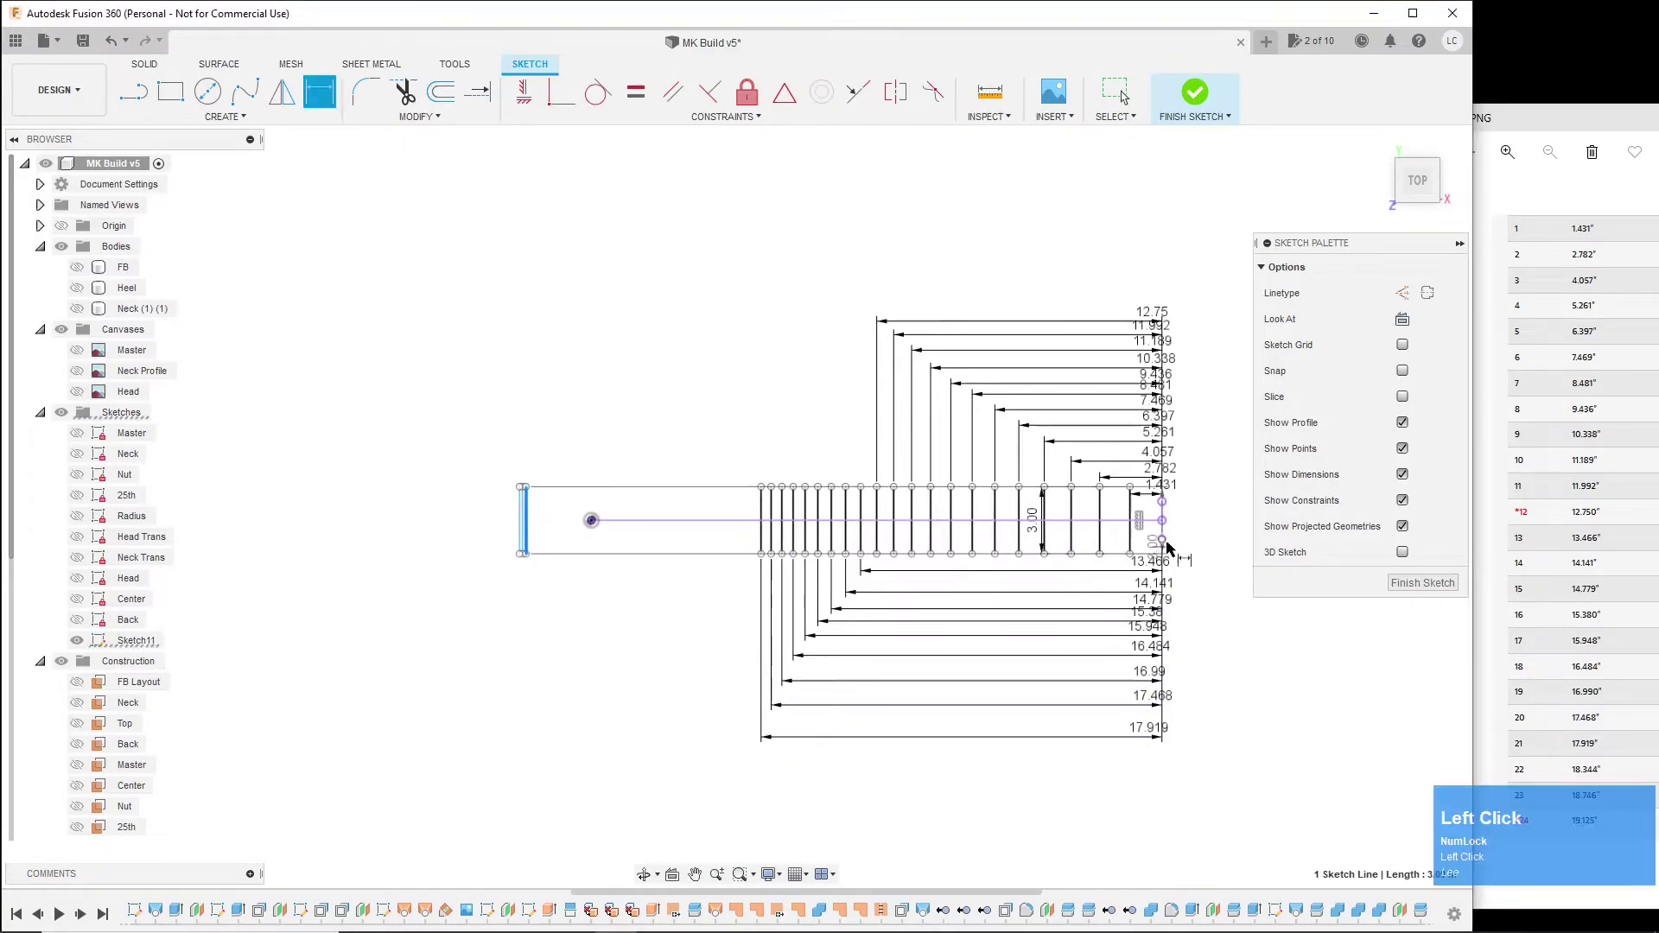
click(1163, 539)
click(1131, 766)
text(18.344)
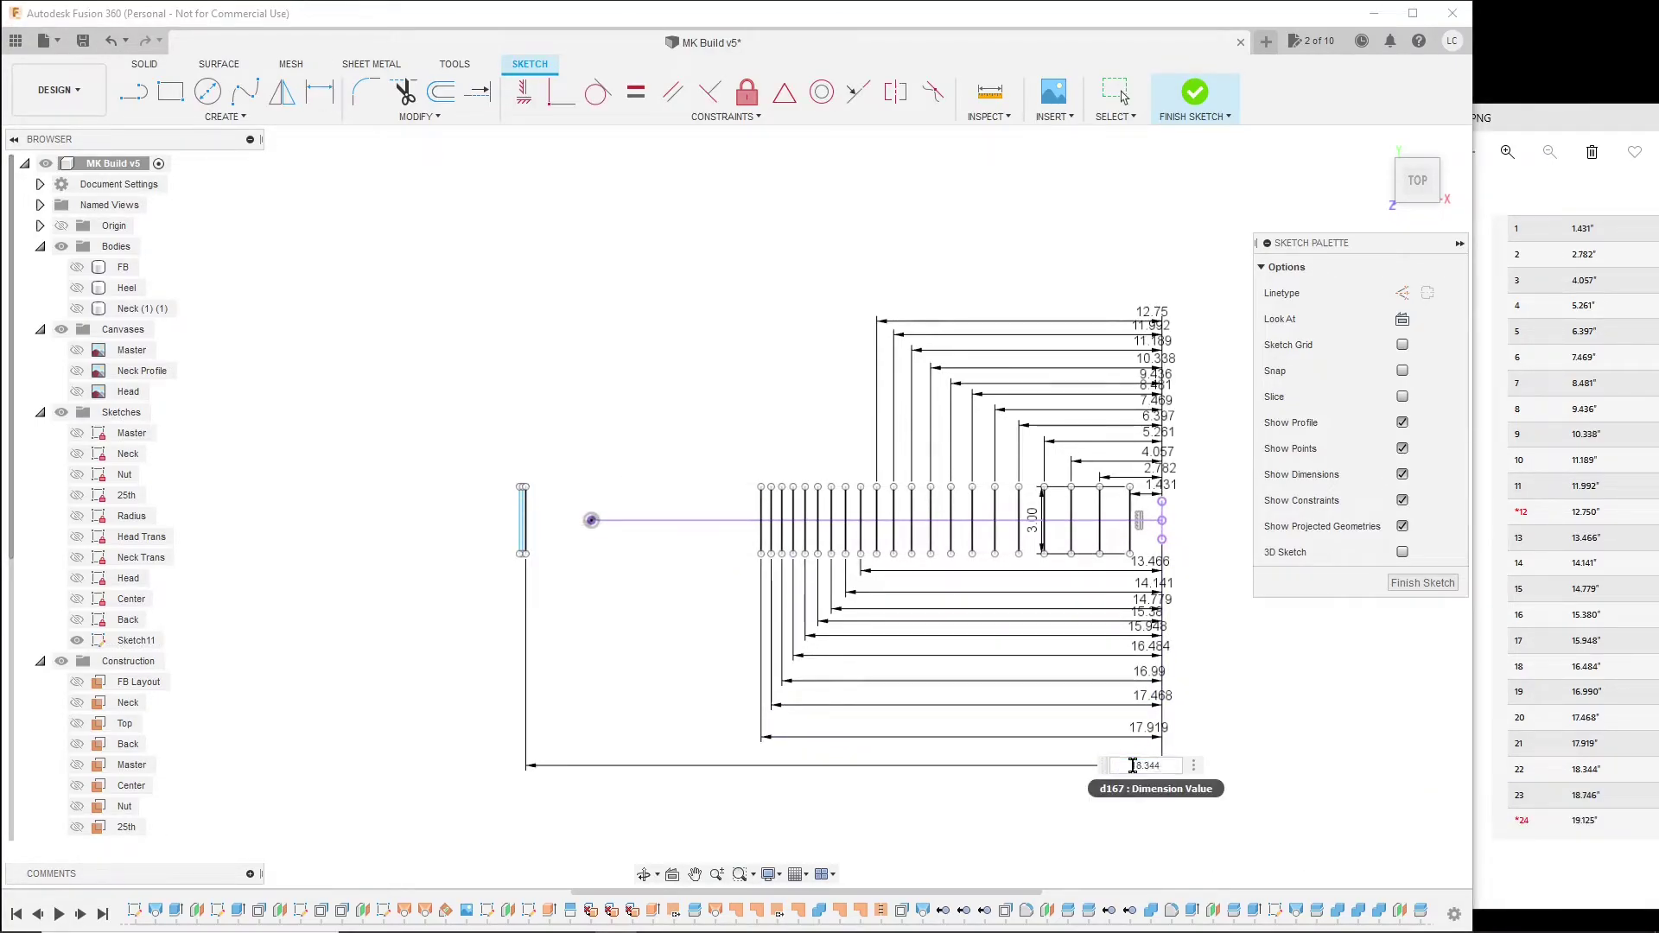
key(Return)
- Dimension the twenty-third fret line 18.746 in from the nut line, placing the dimension below the frets
click(524, 535)
click(1163, 535)
click(1138, 789)
text(18.746)
key(Return)
- Dimension the last, twenty-fourth fret line 19.125 in from the nut line and end dimensioning
click(521, 531)
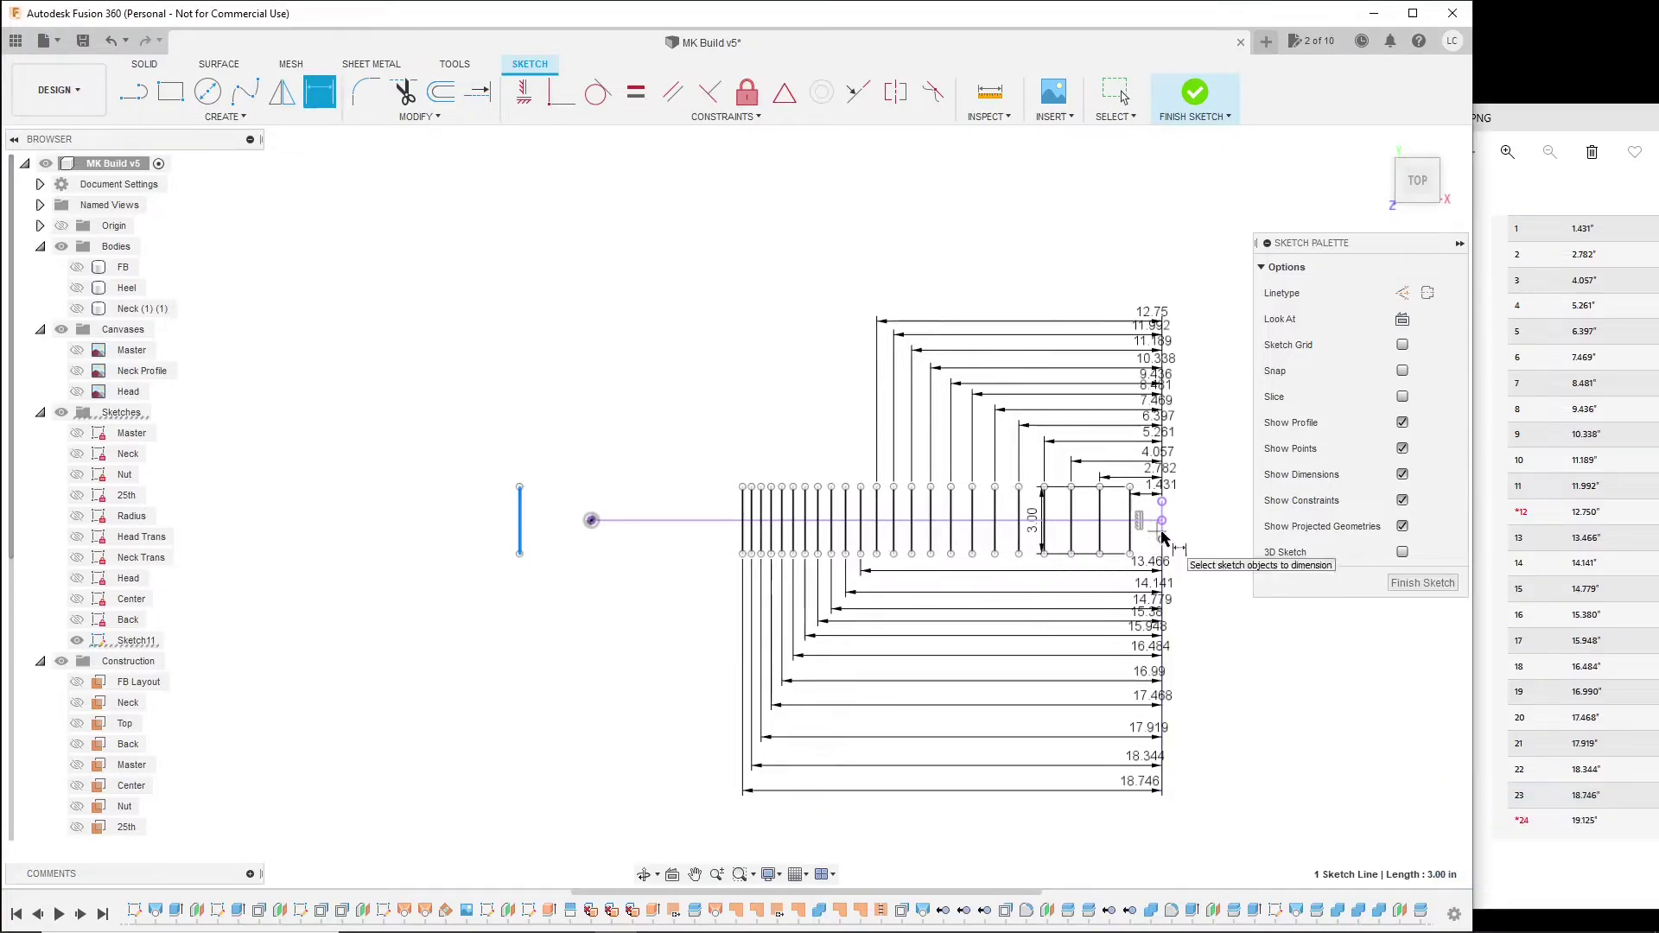
click(1162, 535)
click(1123, 813)
text(19.125)
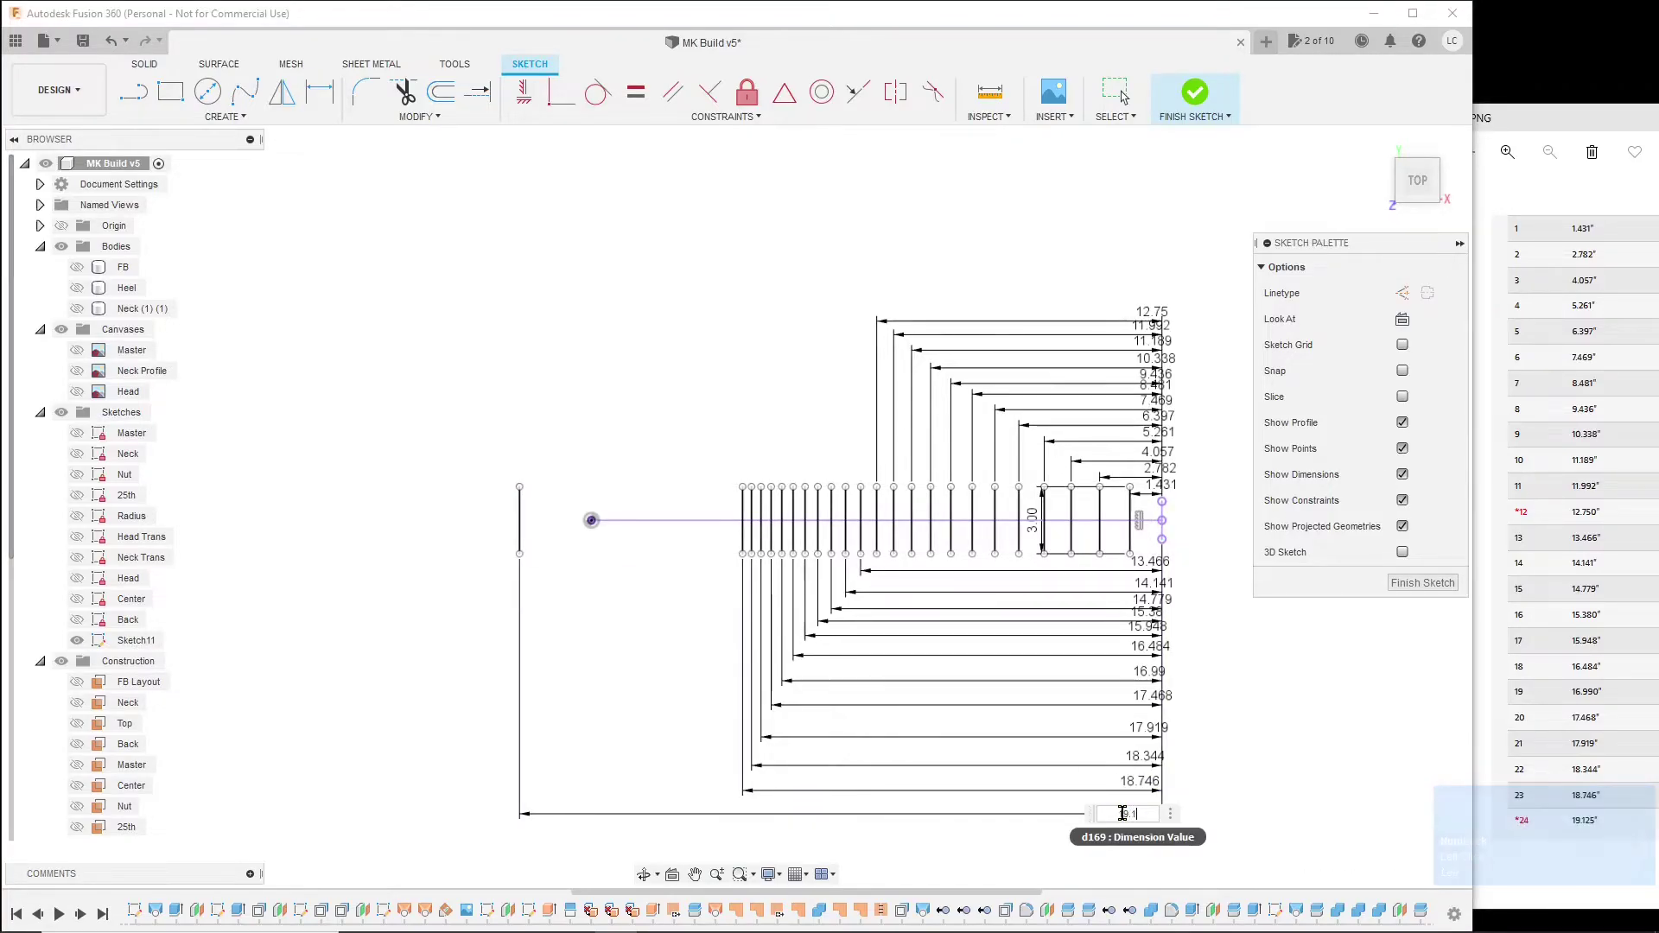
key(Return)
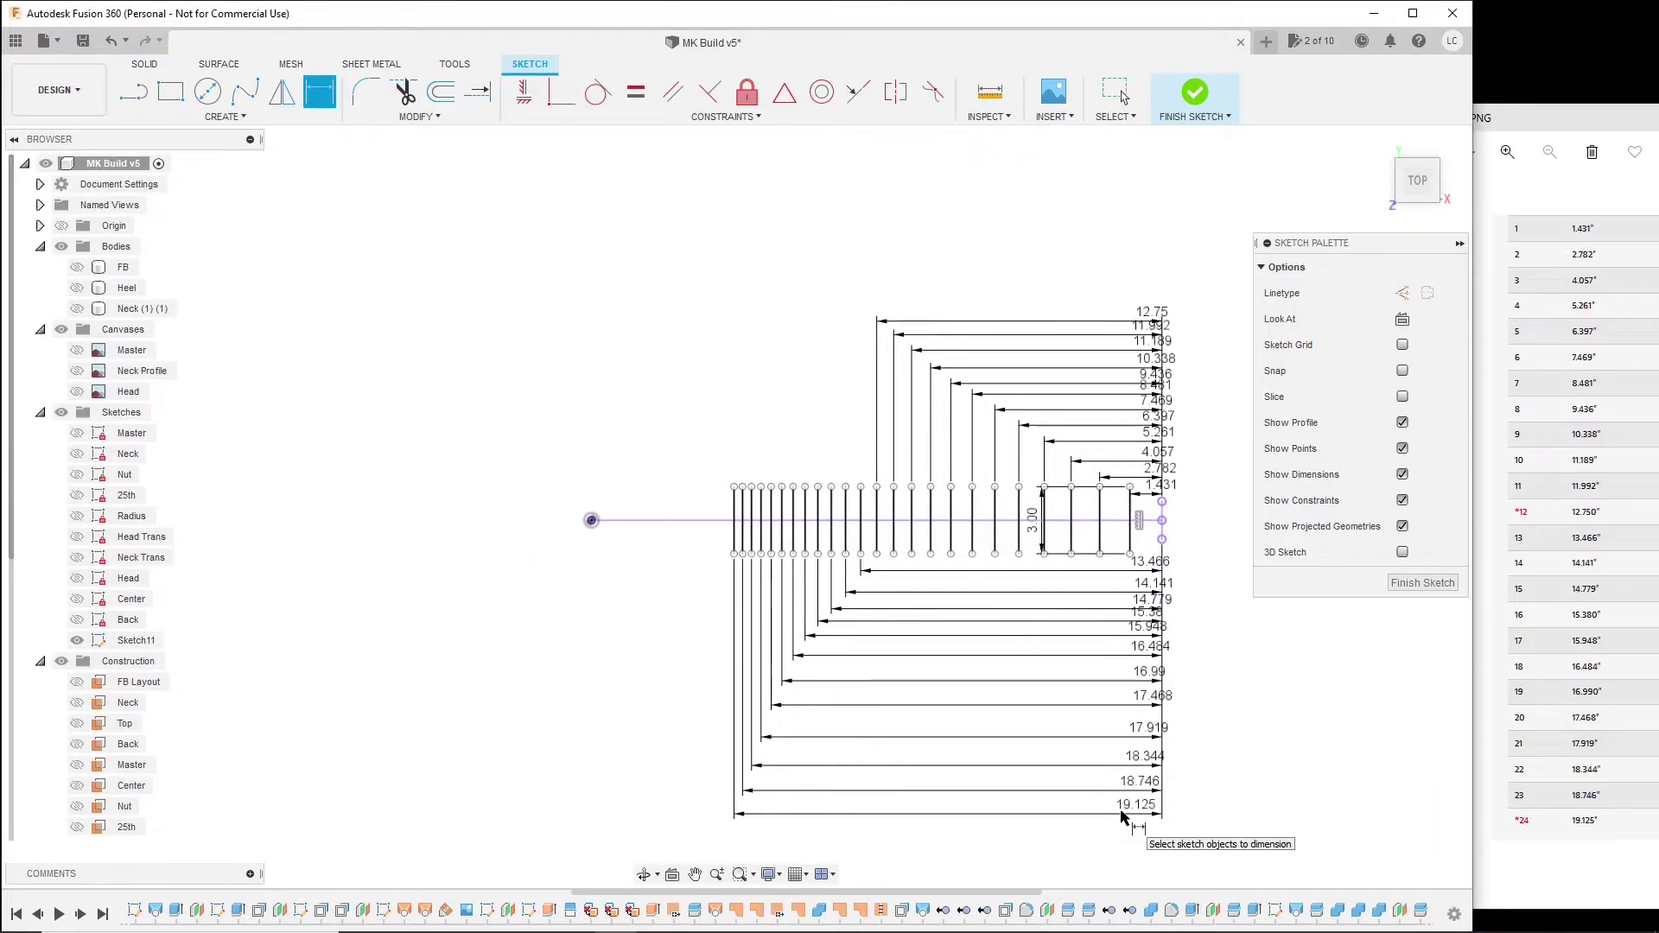
key(Escape)
- Save the design as a new version with the description "User Saved"
scroll(965, 548, up, 3)
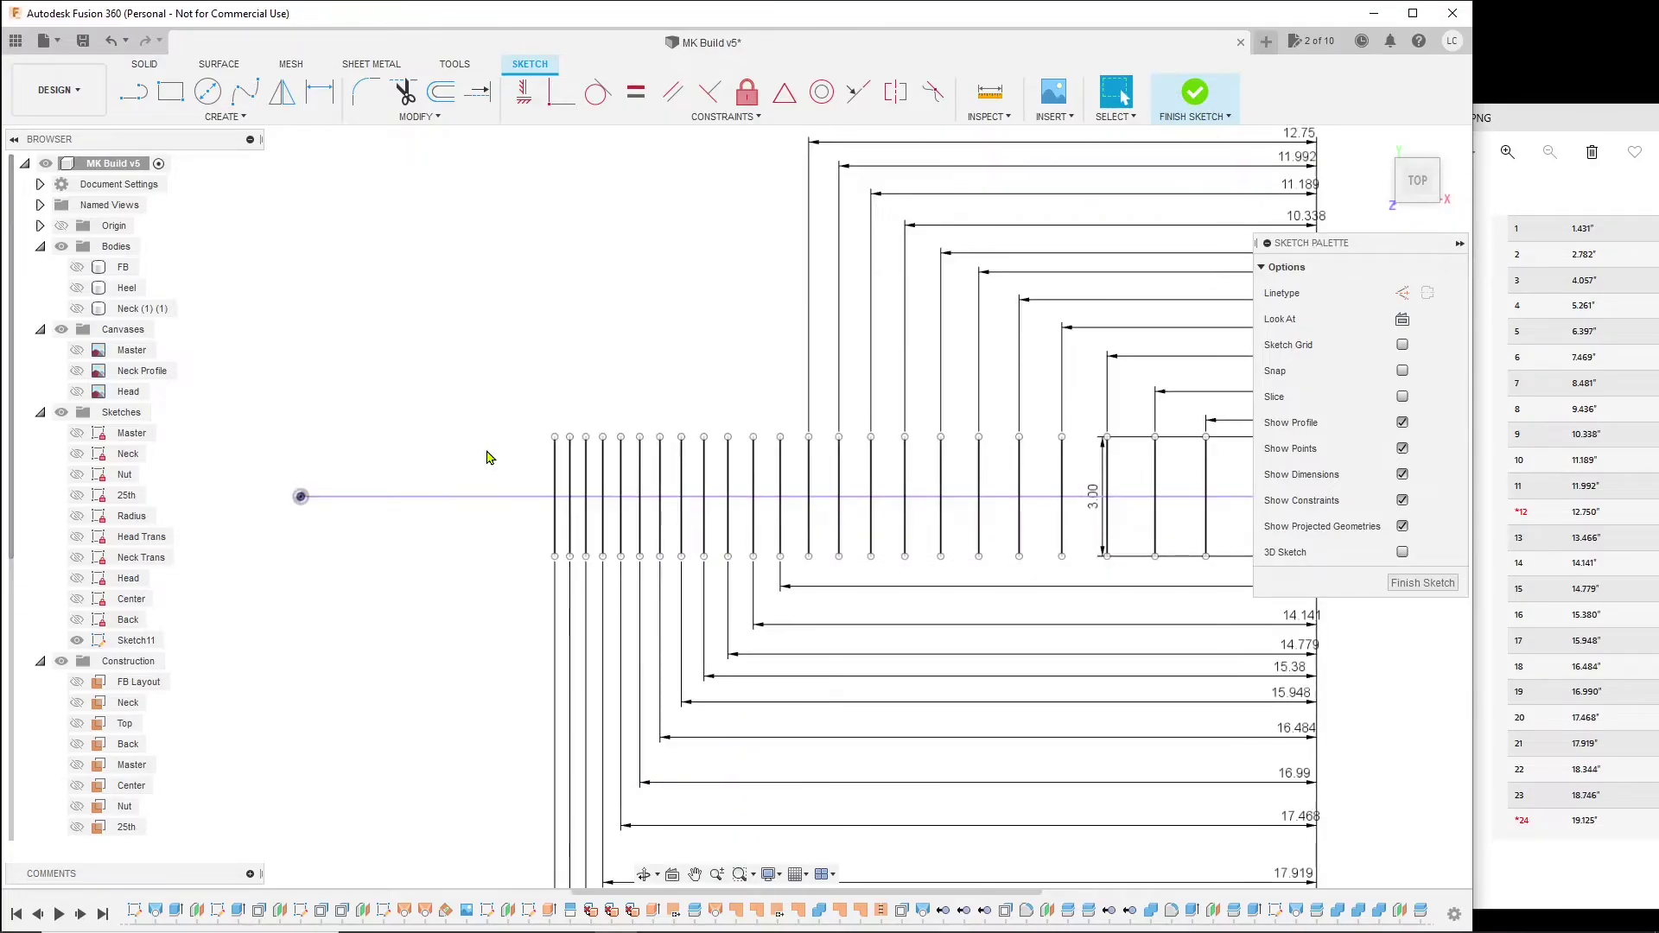
key(ctrl+s)
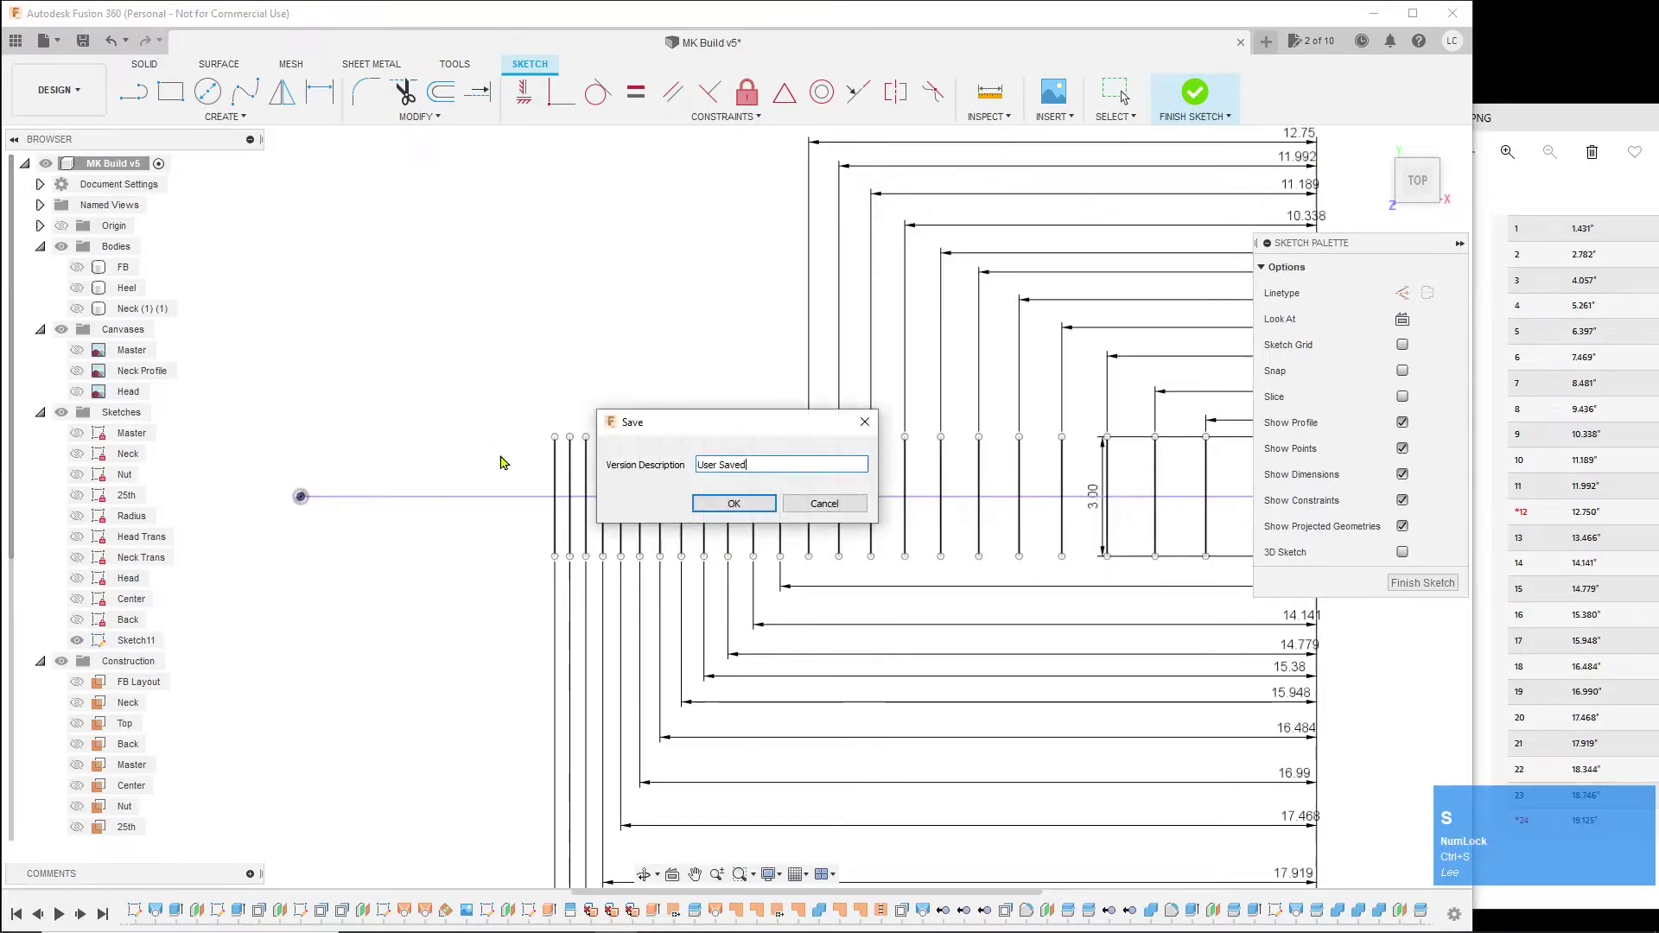
click(733, 503)
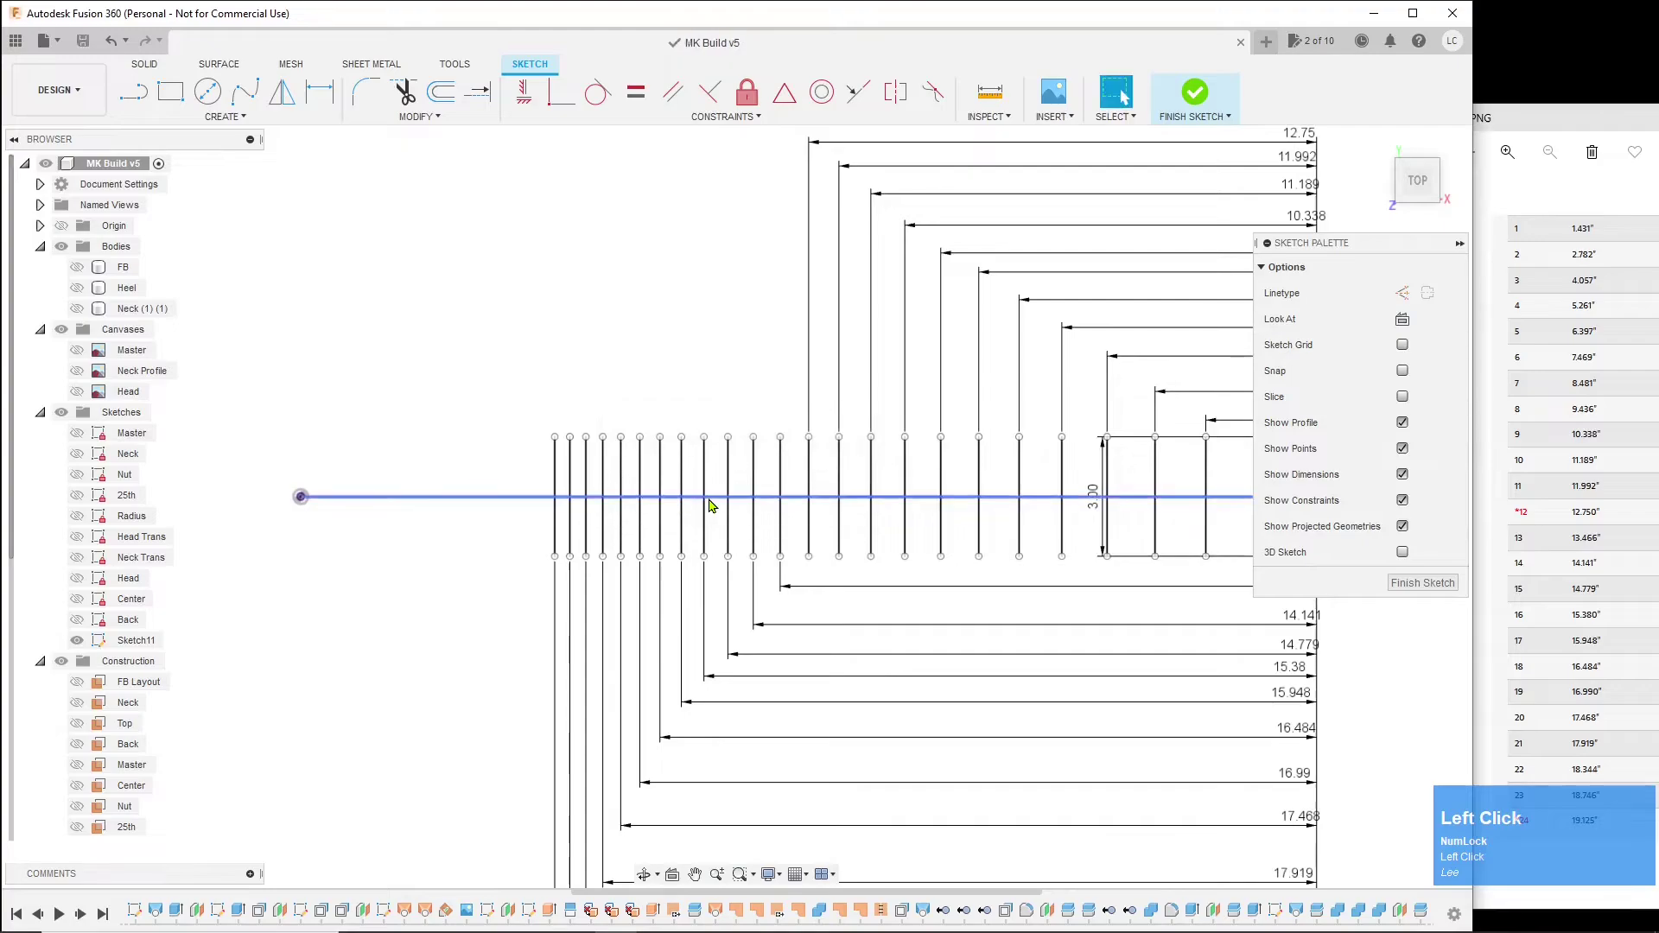
click(571, 464)
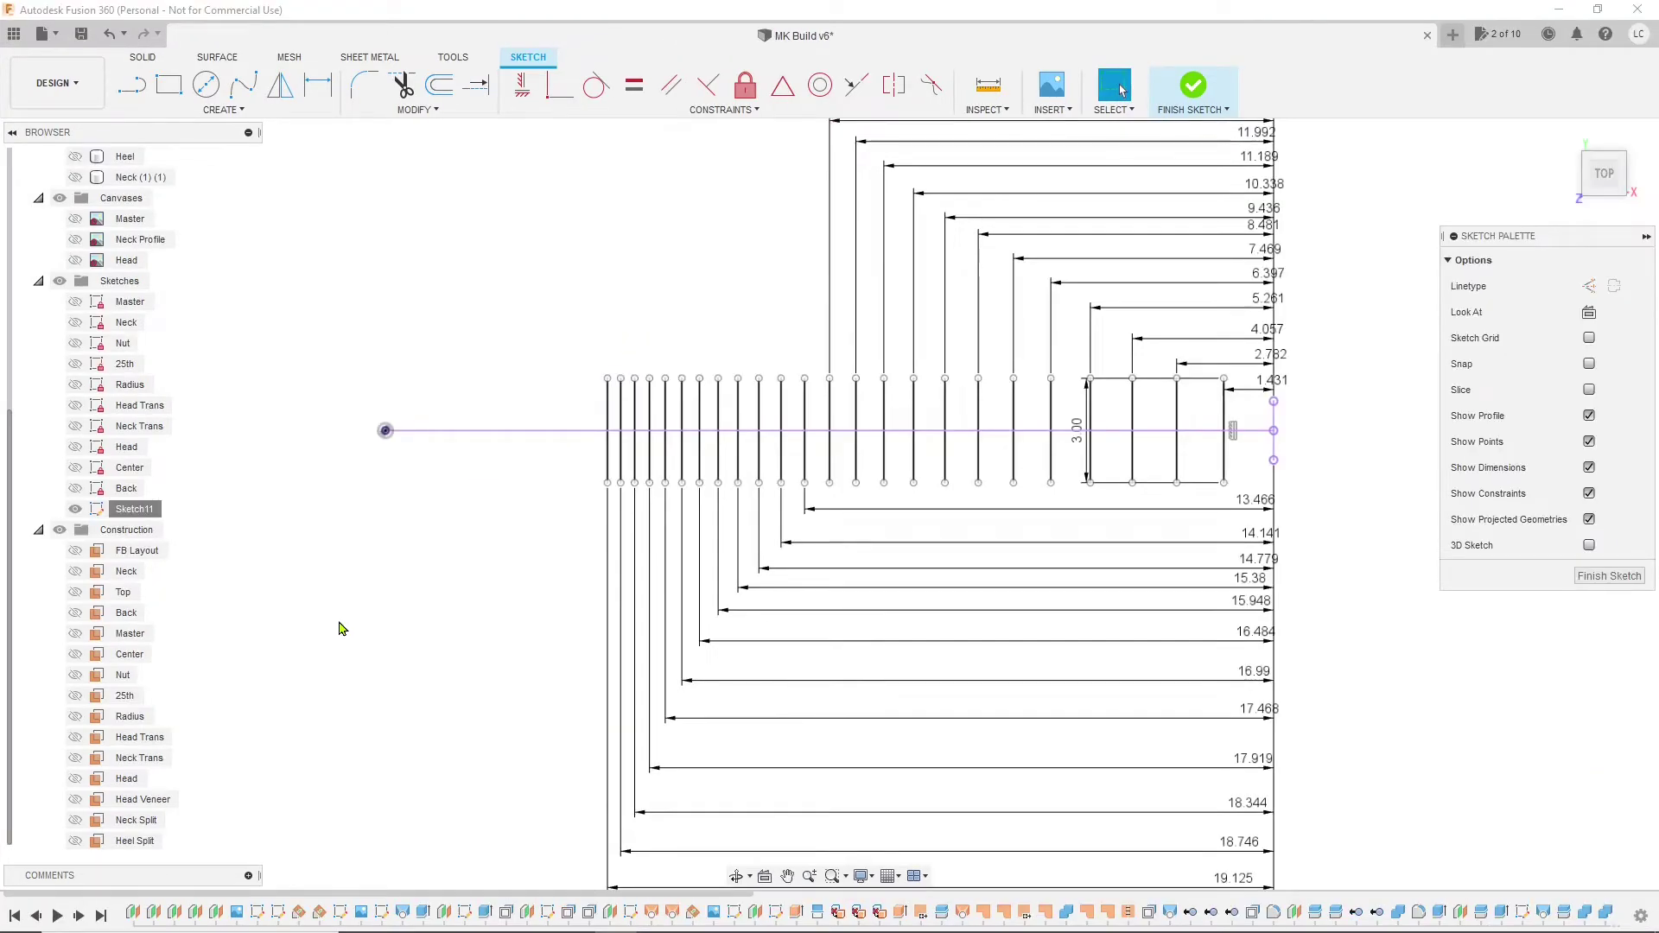
- Rename the fret layout sketch, Sketch11, as "Fret Pos"
click(134, 510)
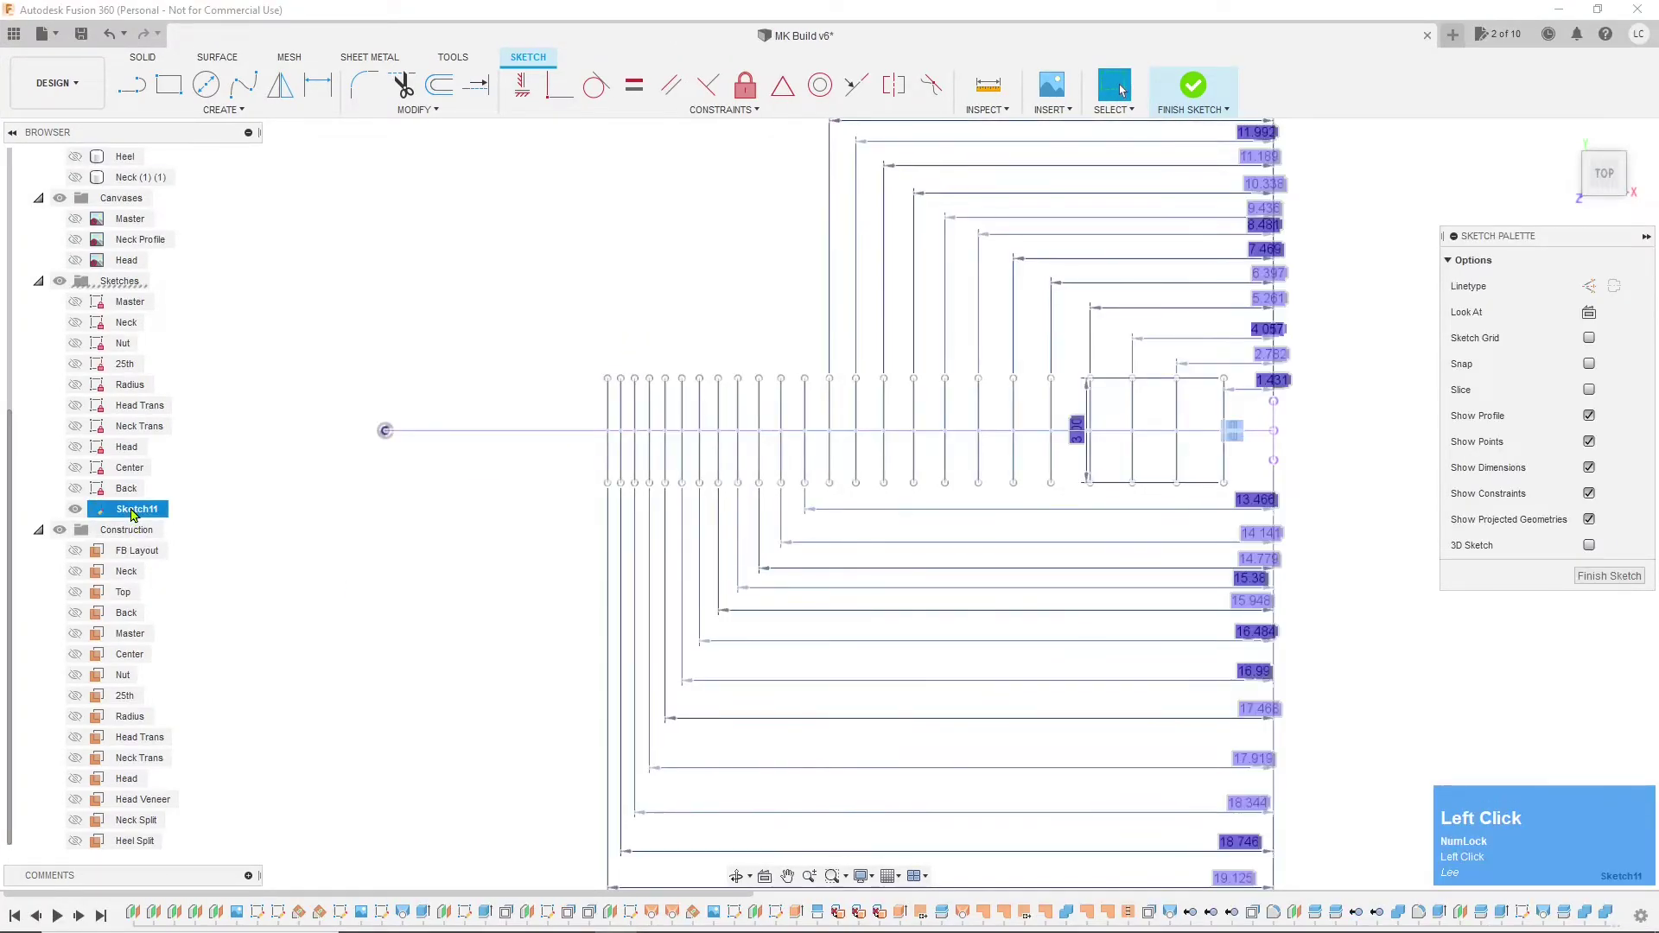
click(132, 509)
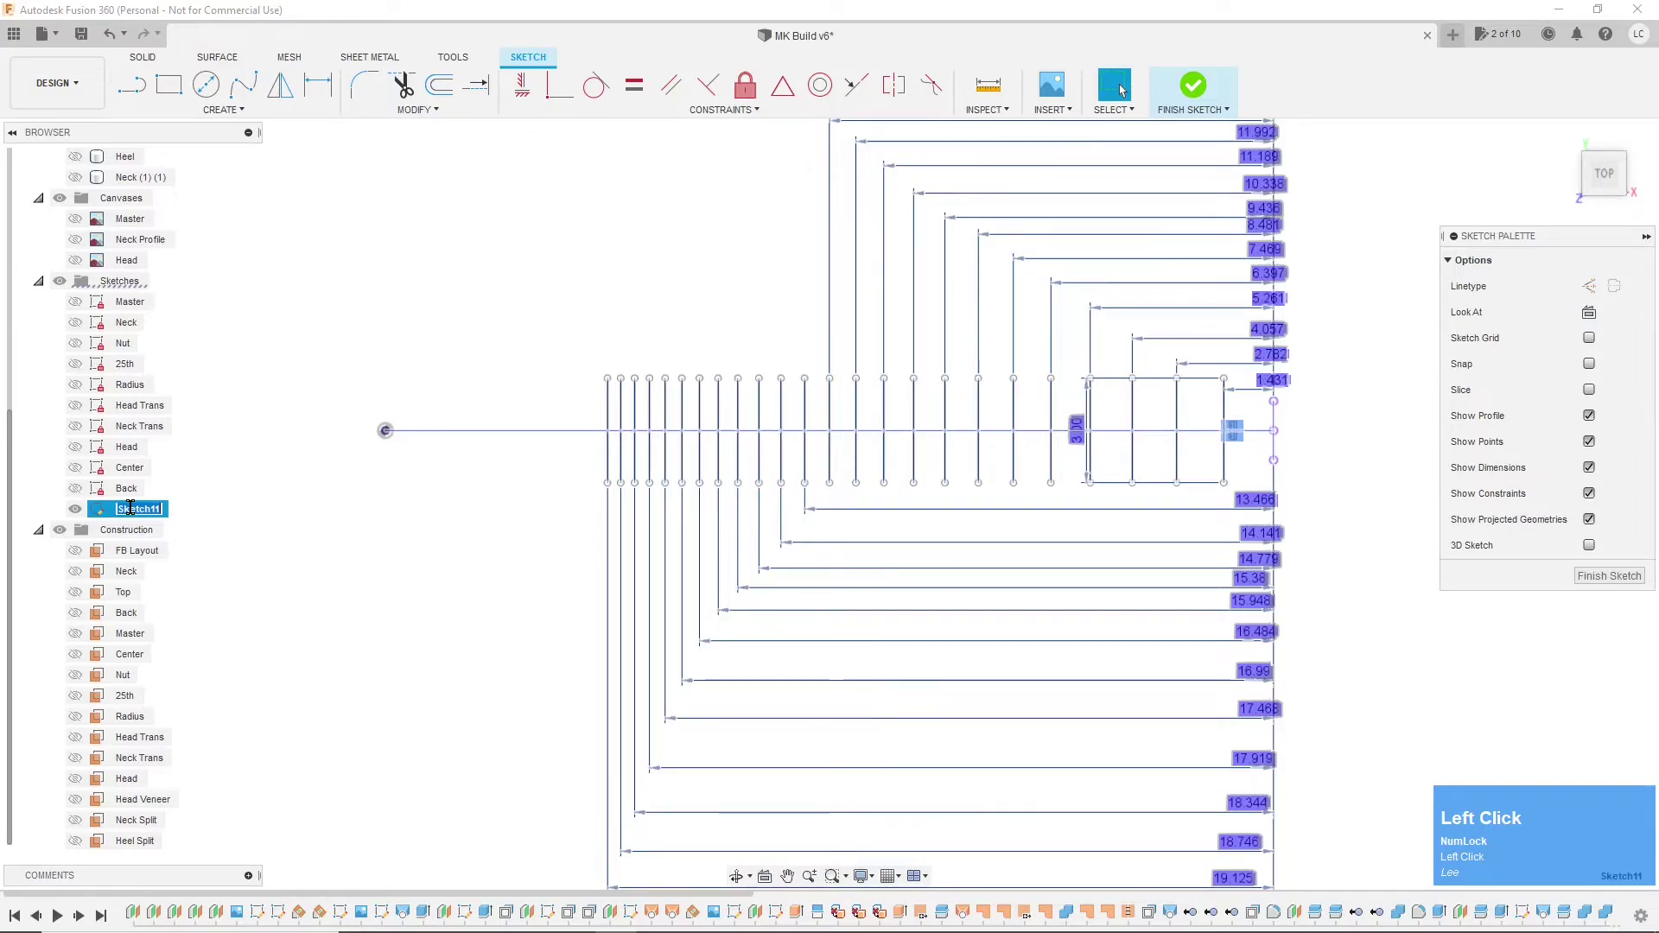
text(Fret)
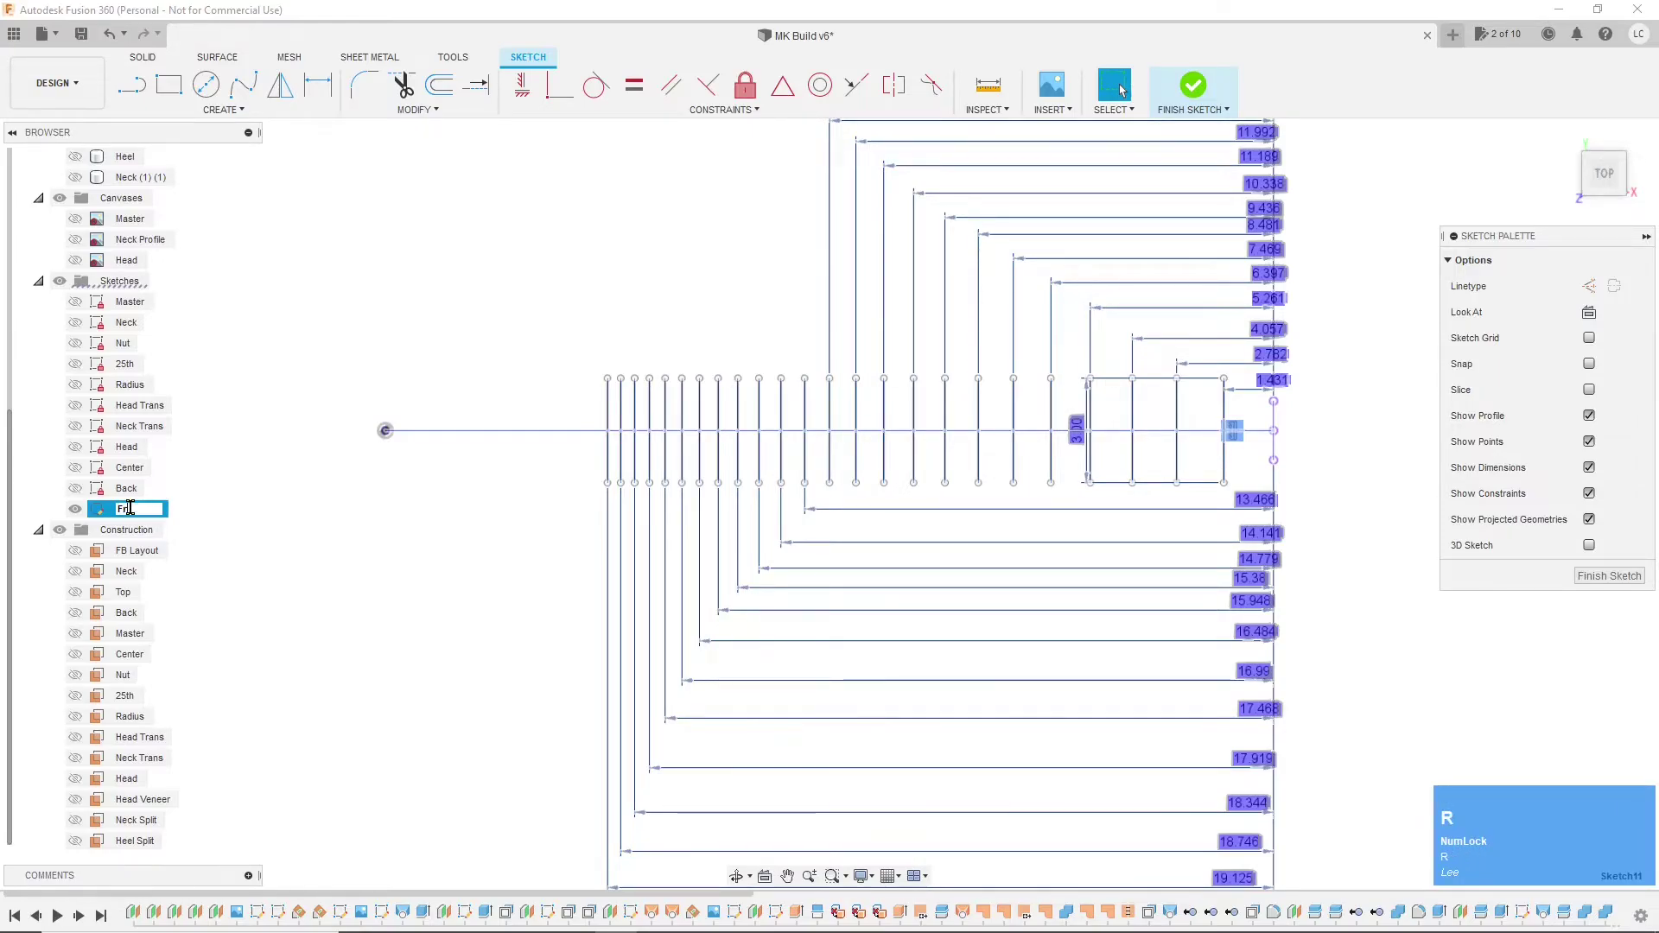
text( Pos)
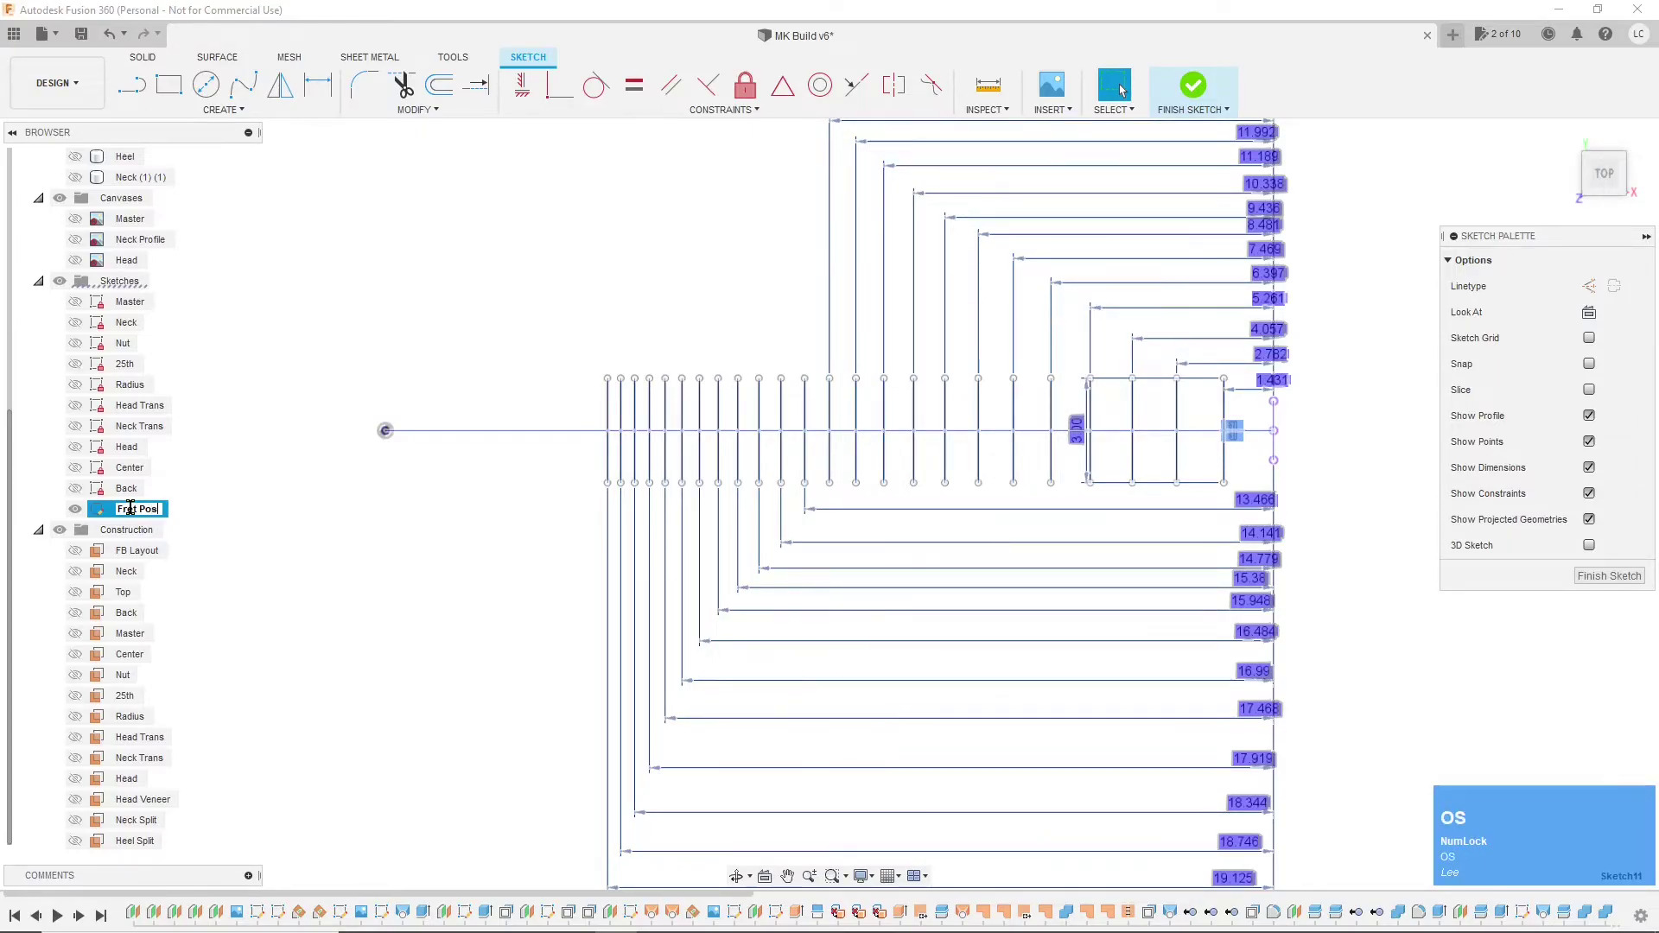
key(Return)
click(294, 524)
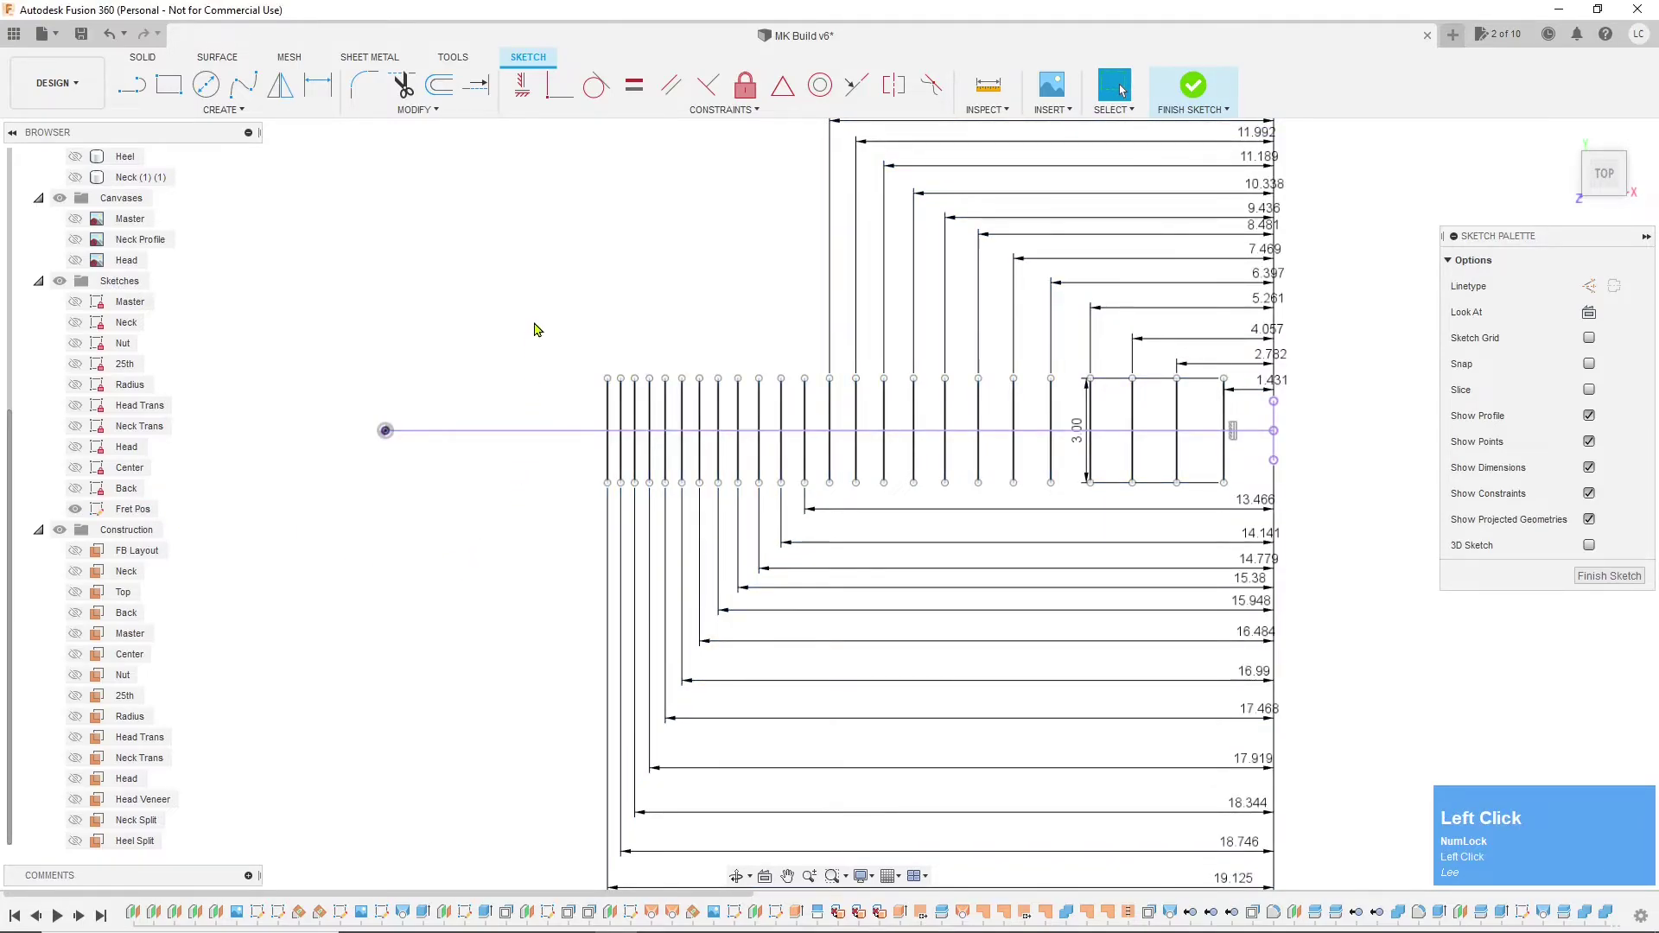
- Apply the Fix constraint to all 24 fret lines together and finish the Fret Pos sketch
drag(534, 321, 1331, 565)
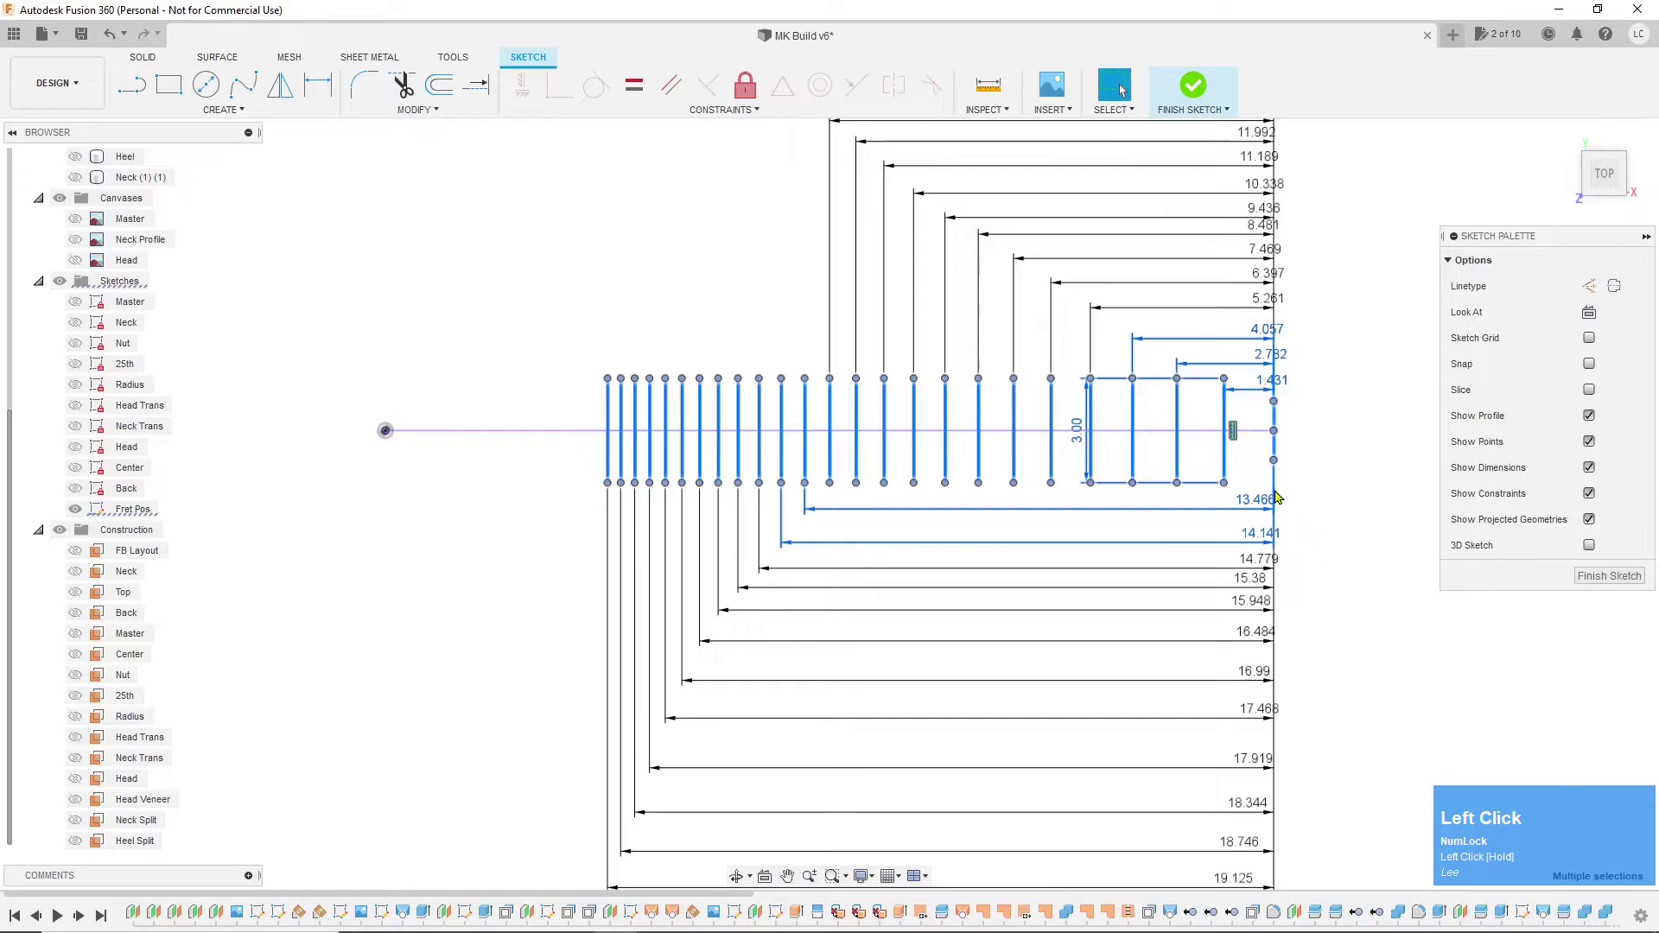
click(747, 89)
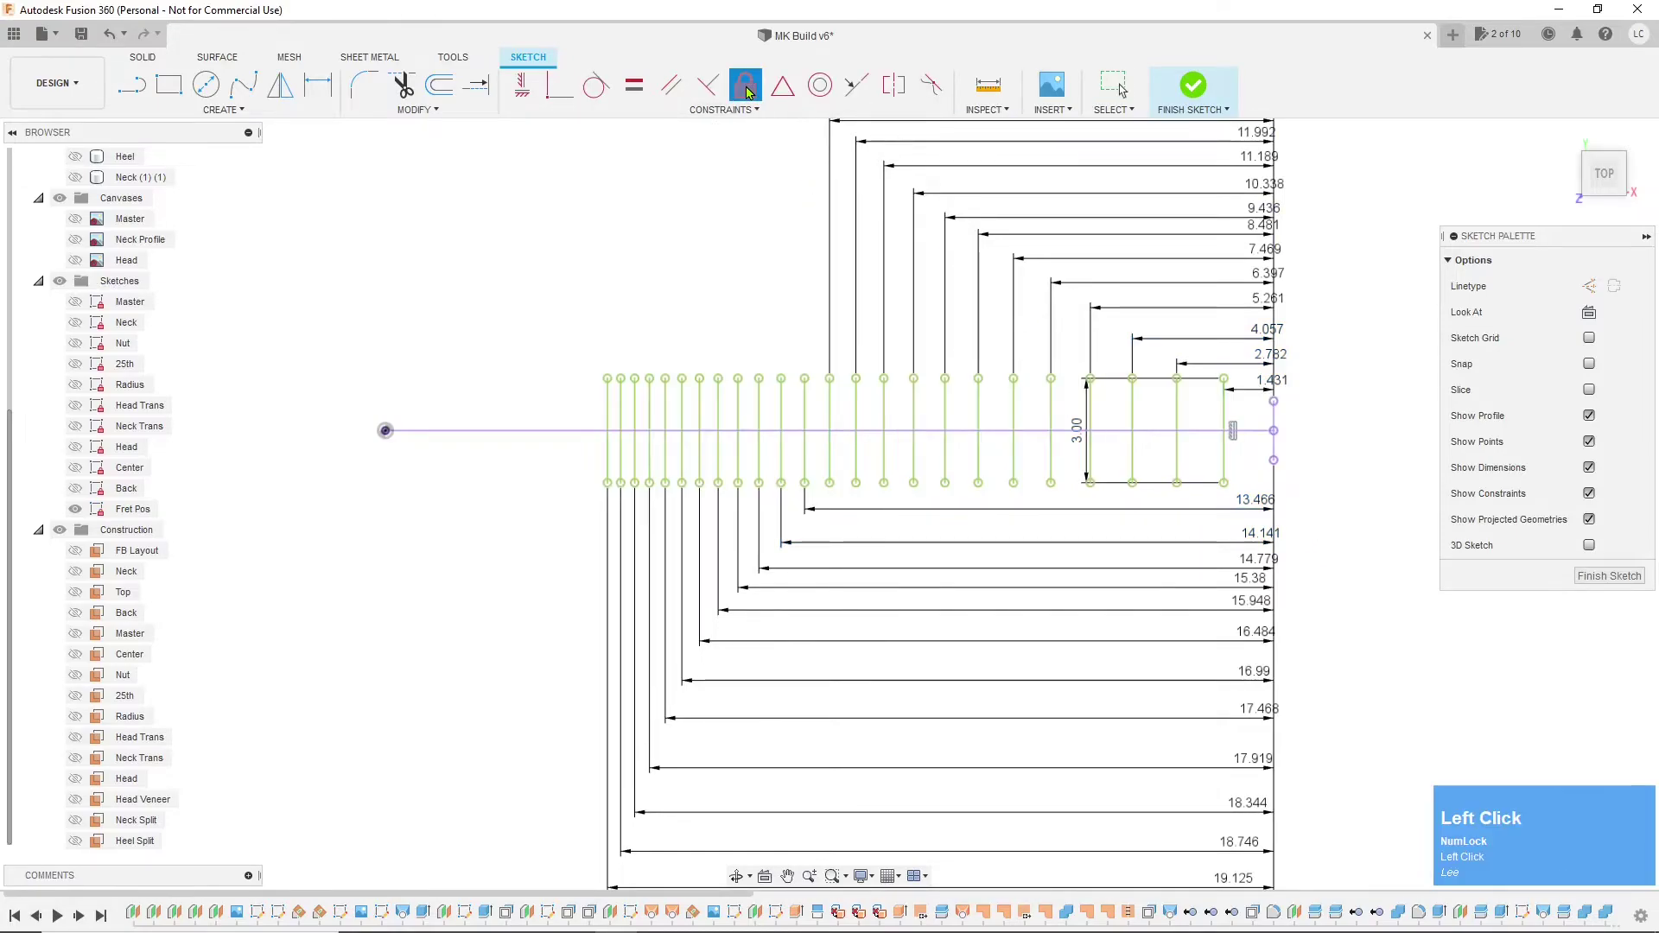
click(1626, 578)
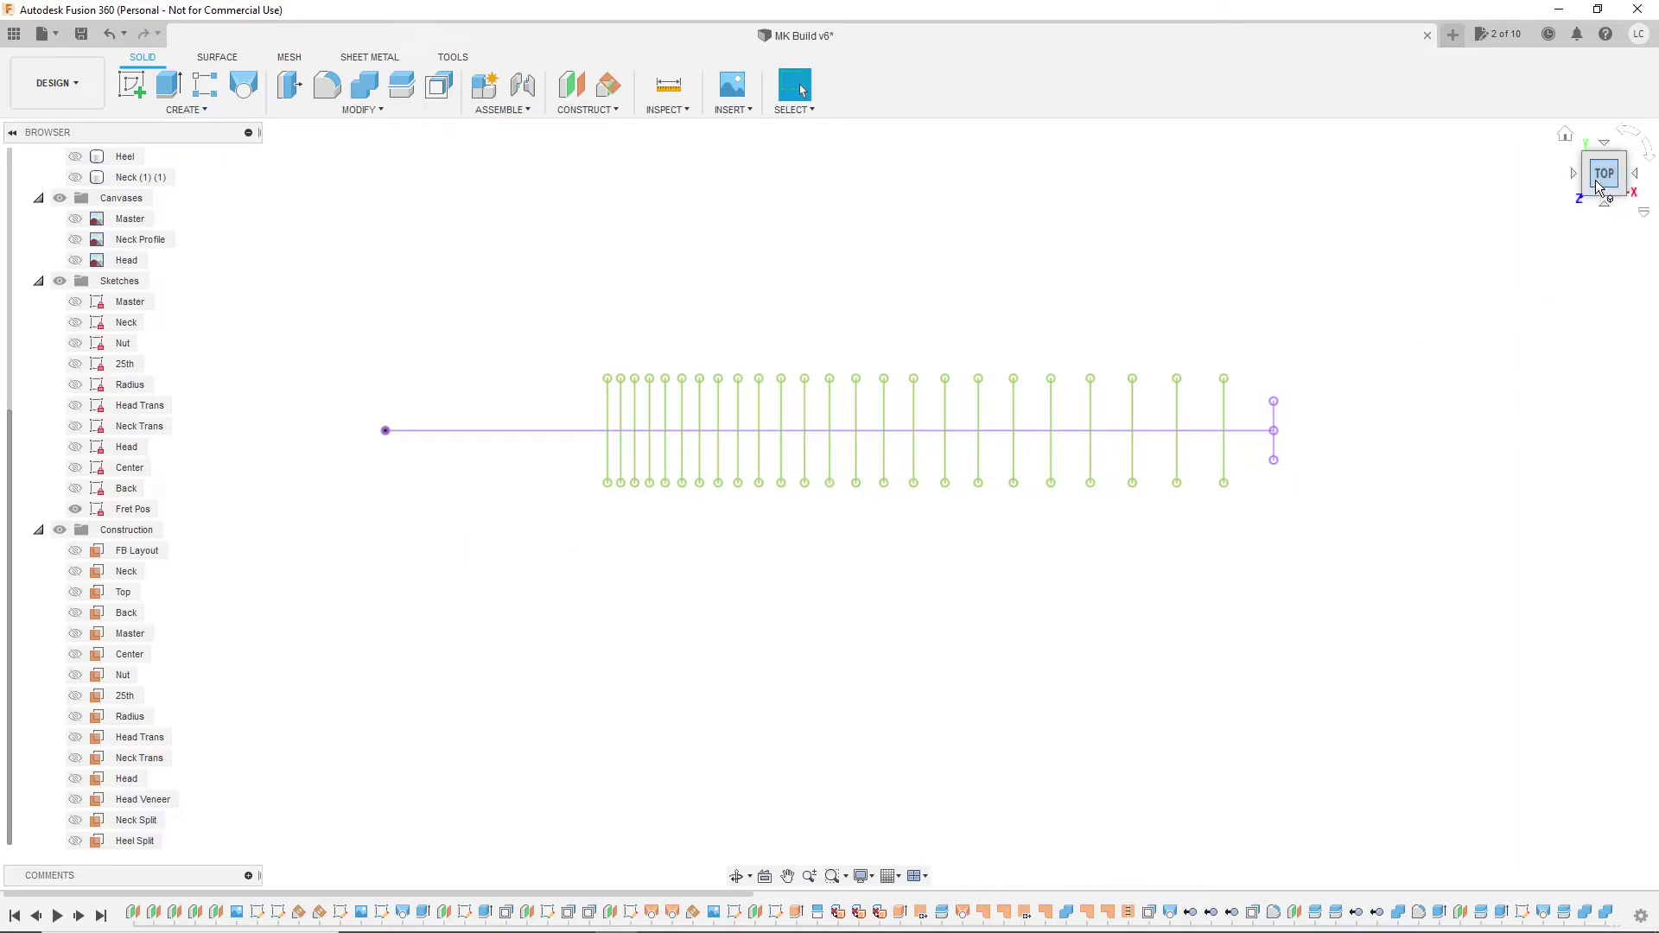
- Create a new sketch on the FB Layout construction plane
drag(1600, 177, 1574, 194)
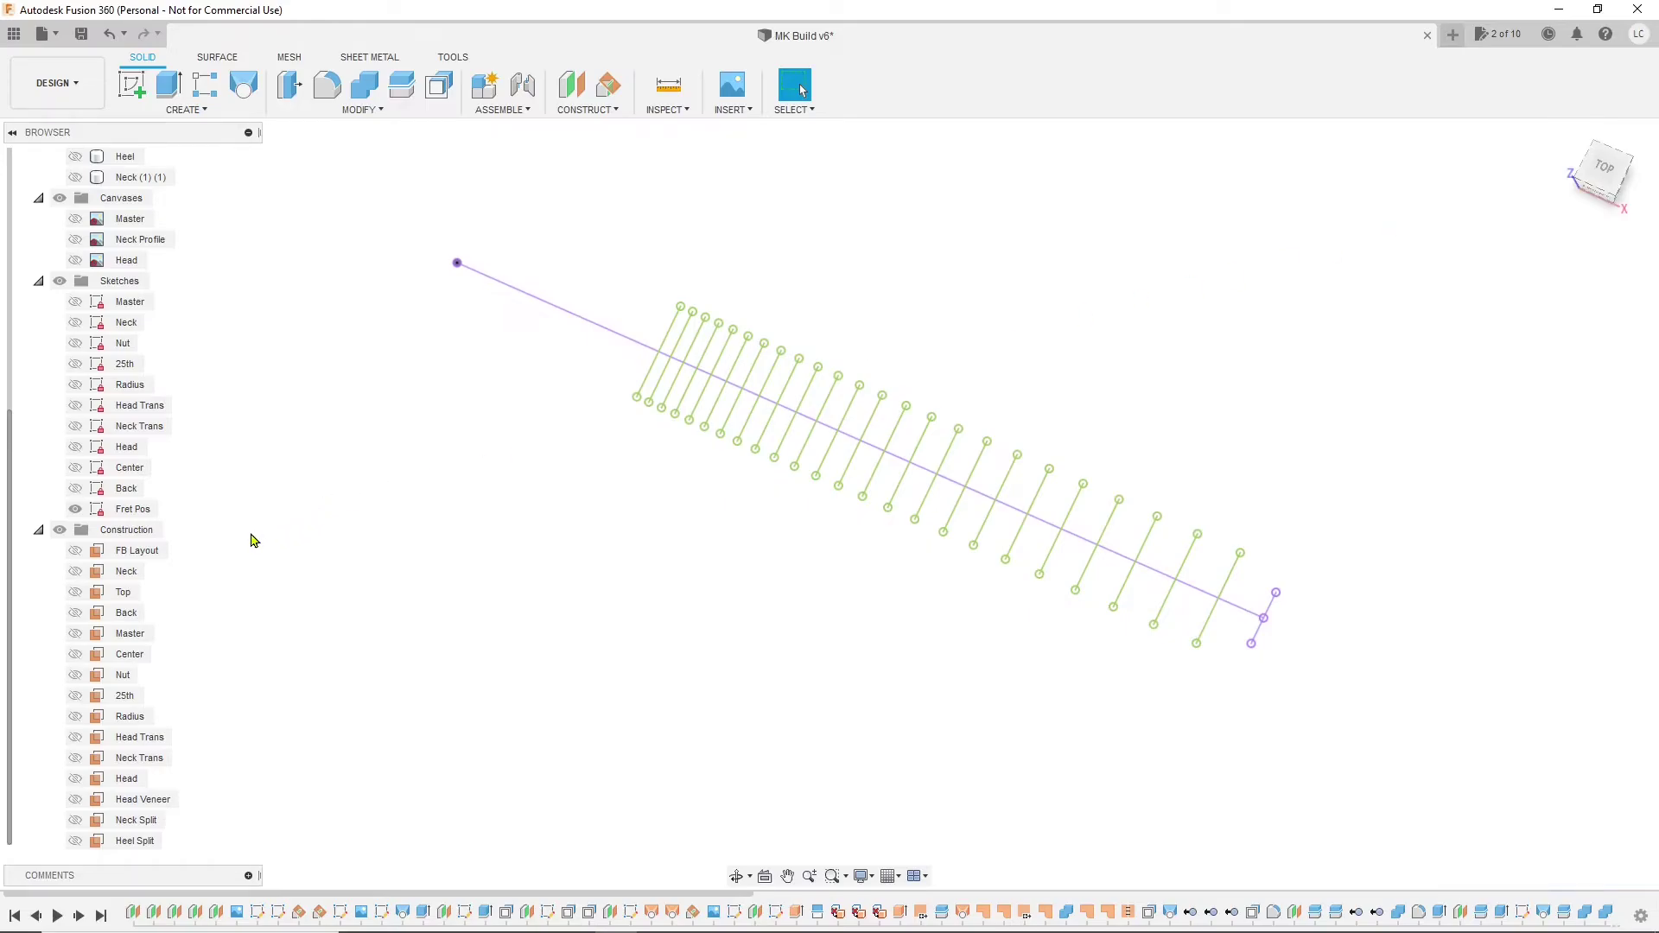
right_click(138, 559)
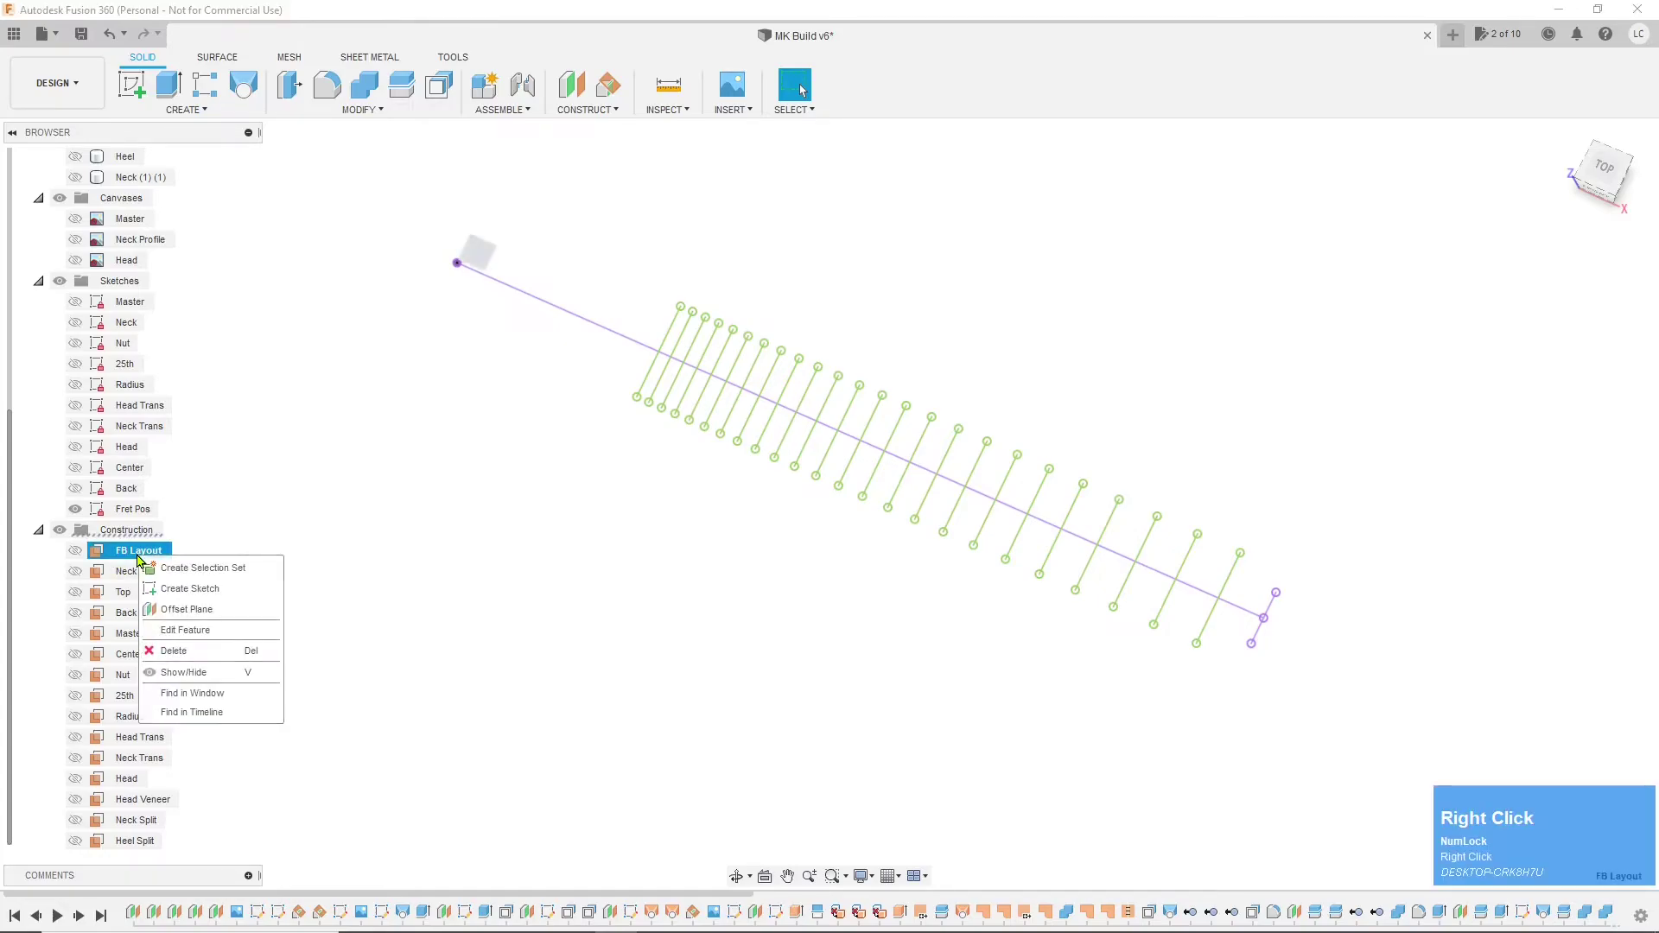
click(171, 587)
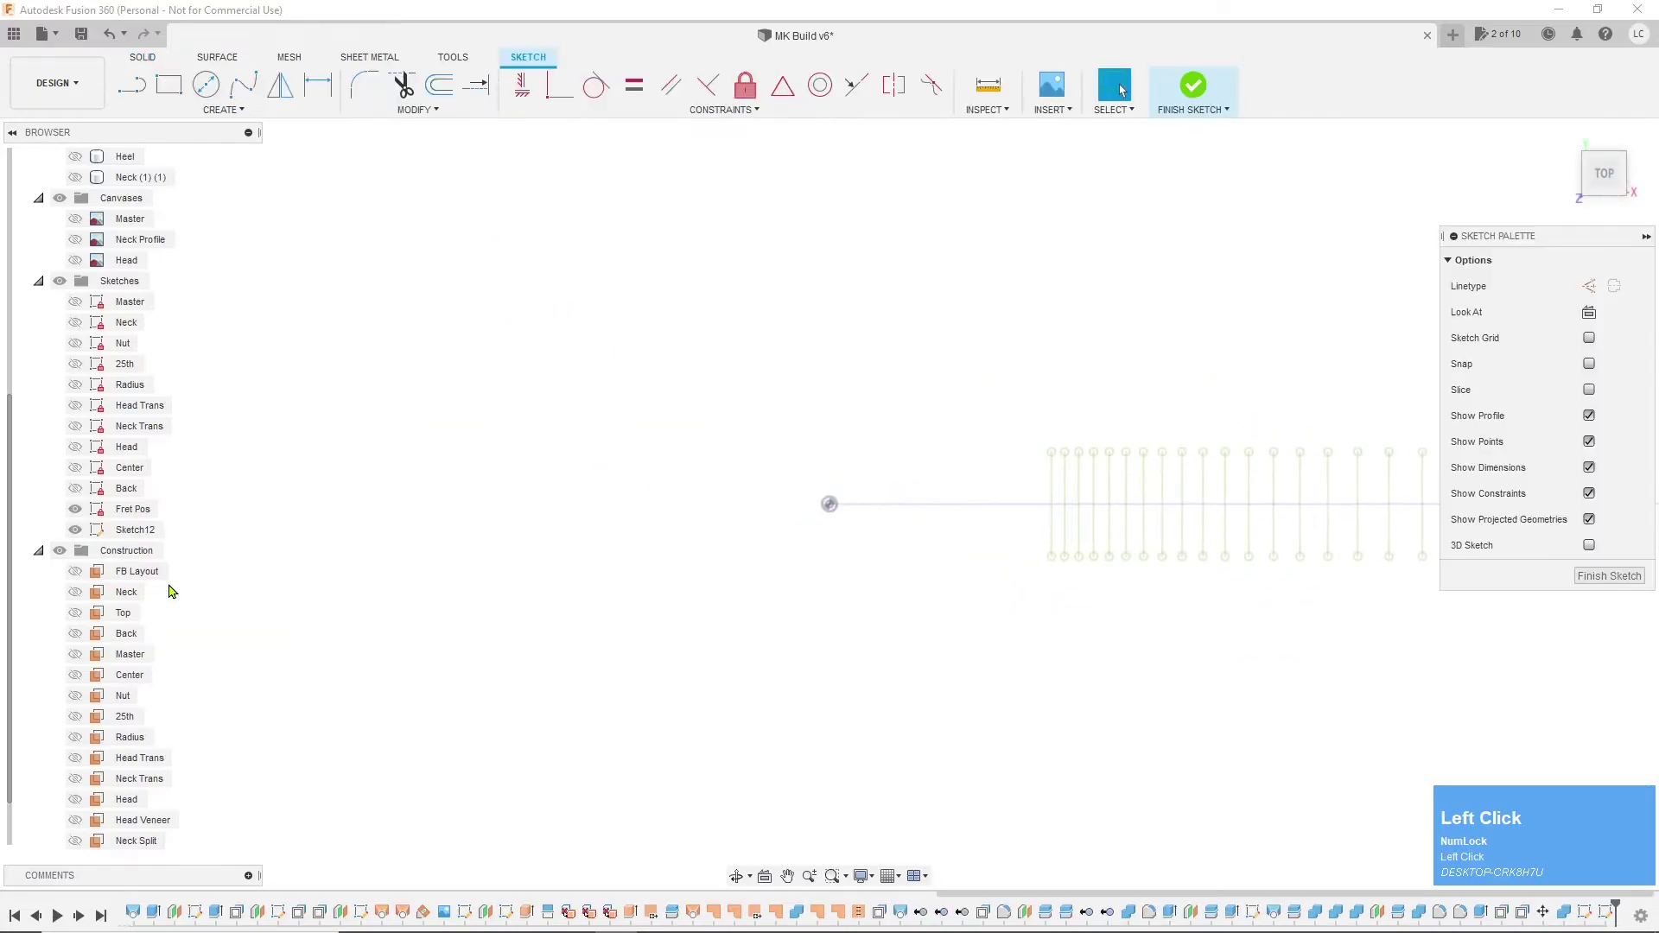
- Rename the new sketch on the FB Layout plane as "Fret Slots"
click(138, 529)
click(140, 529)
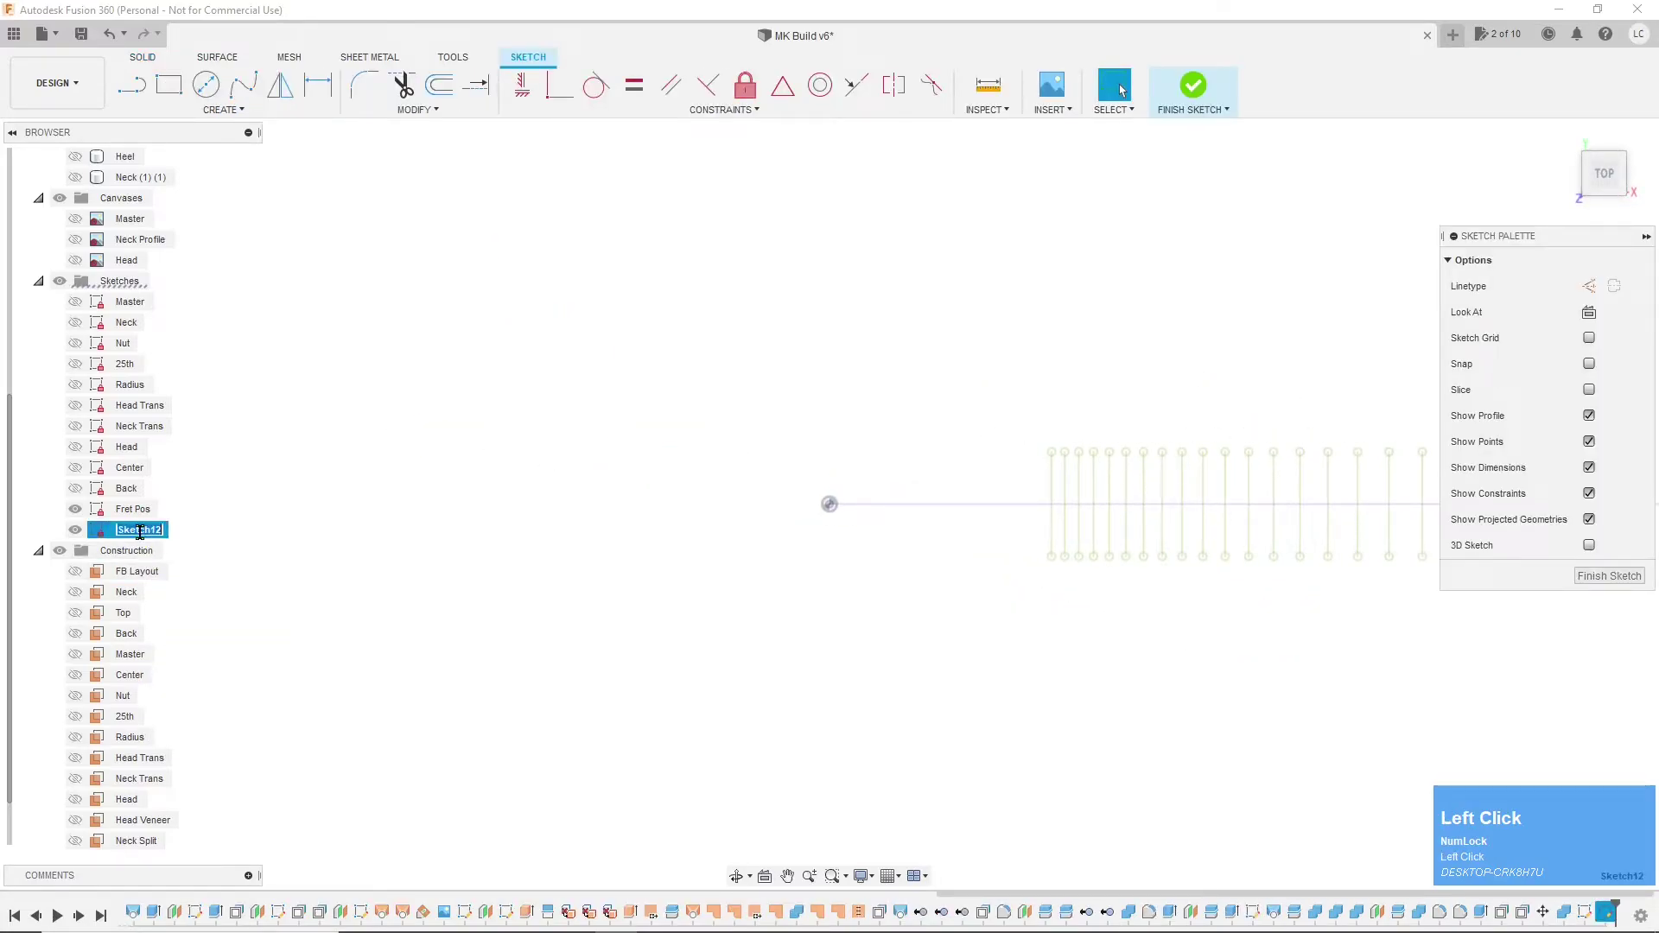
text(Fre)
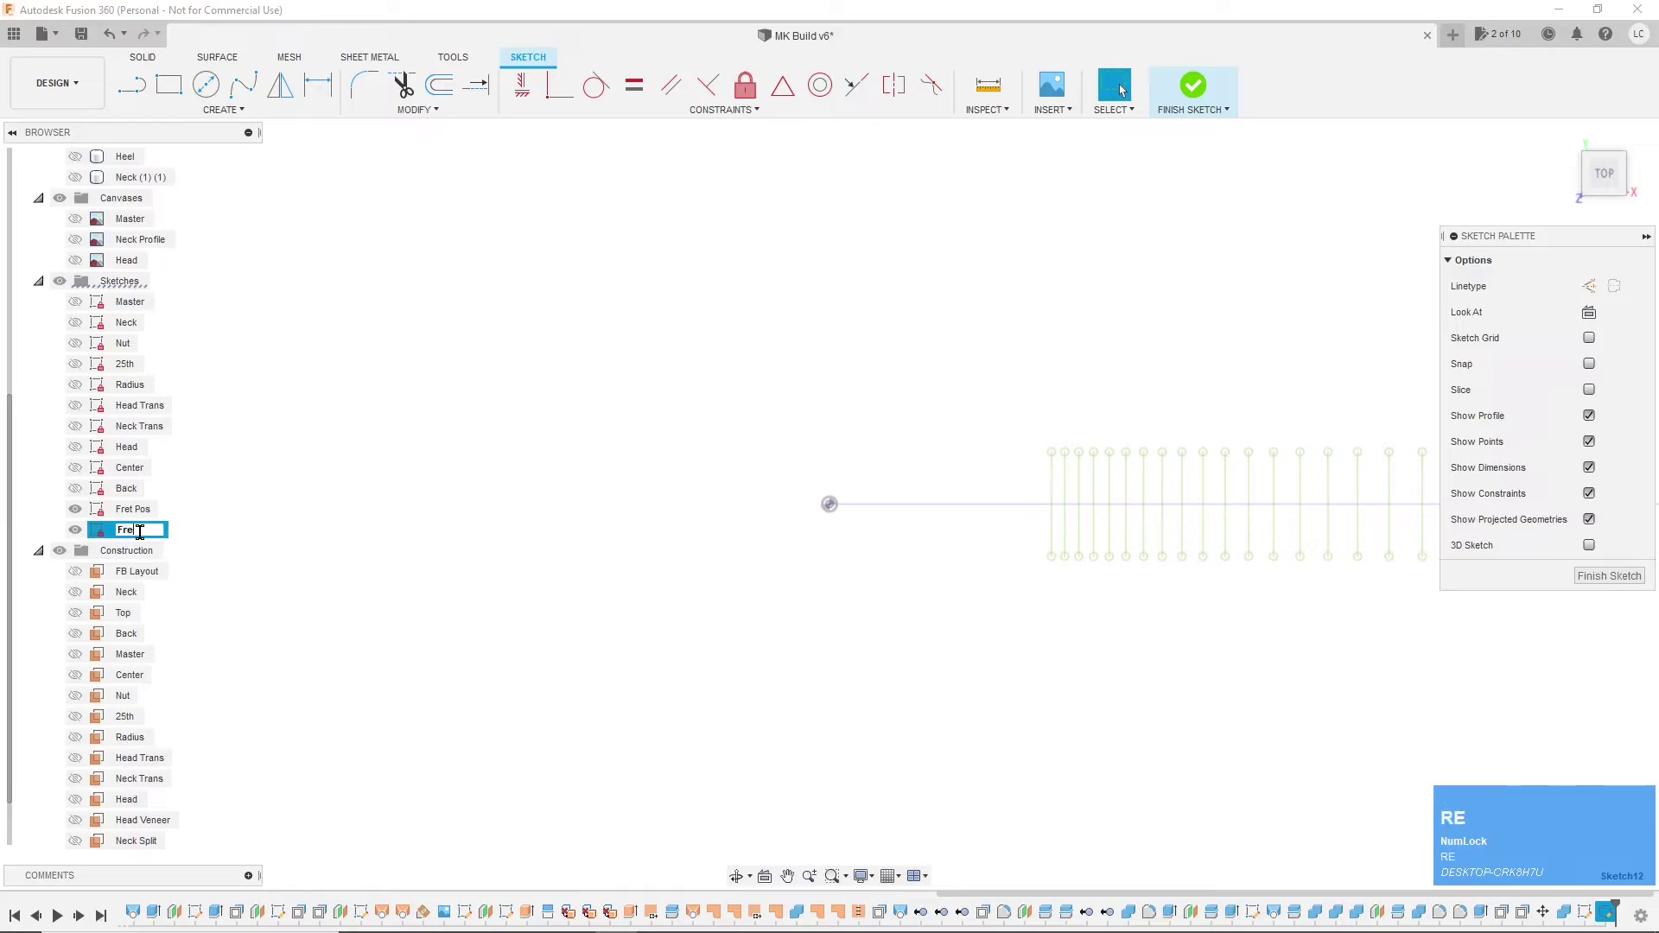
text(t Slots)
key(Return)
scroll(345, 531, down, 2)
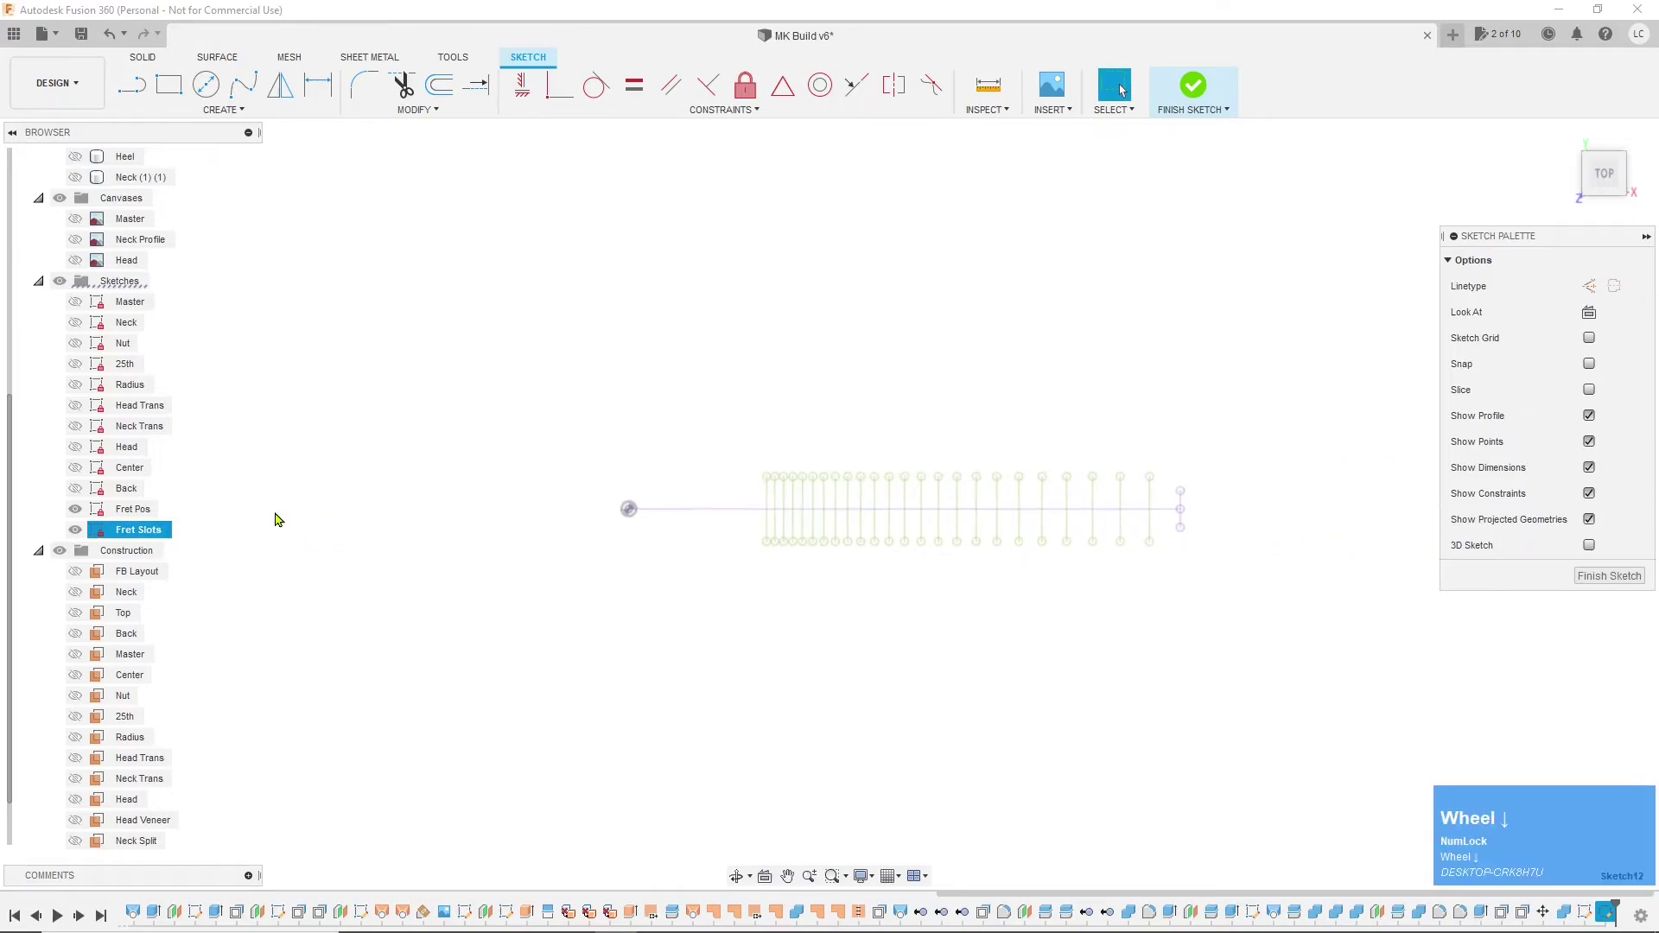
- Make the FB fretboard body visible while the Fret Slots sketch is being edited
scroll(120, 282, up, 2)
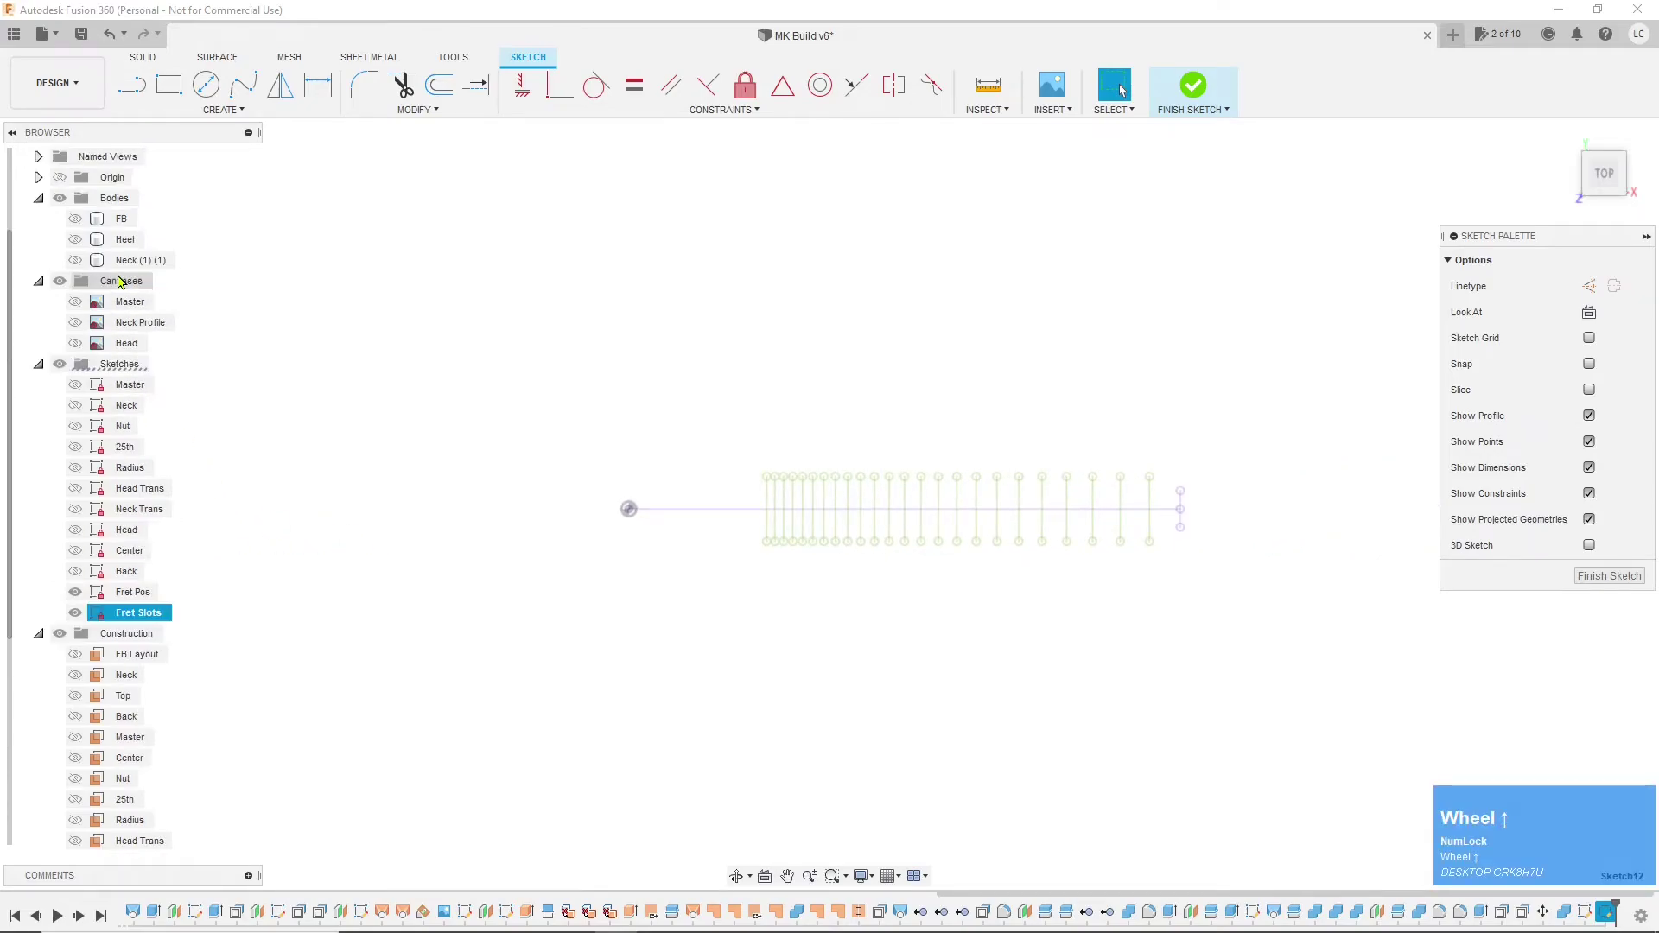
scroll(120, 281, up, 1)
click(75, 260)
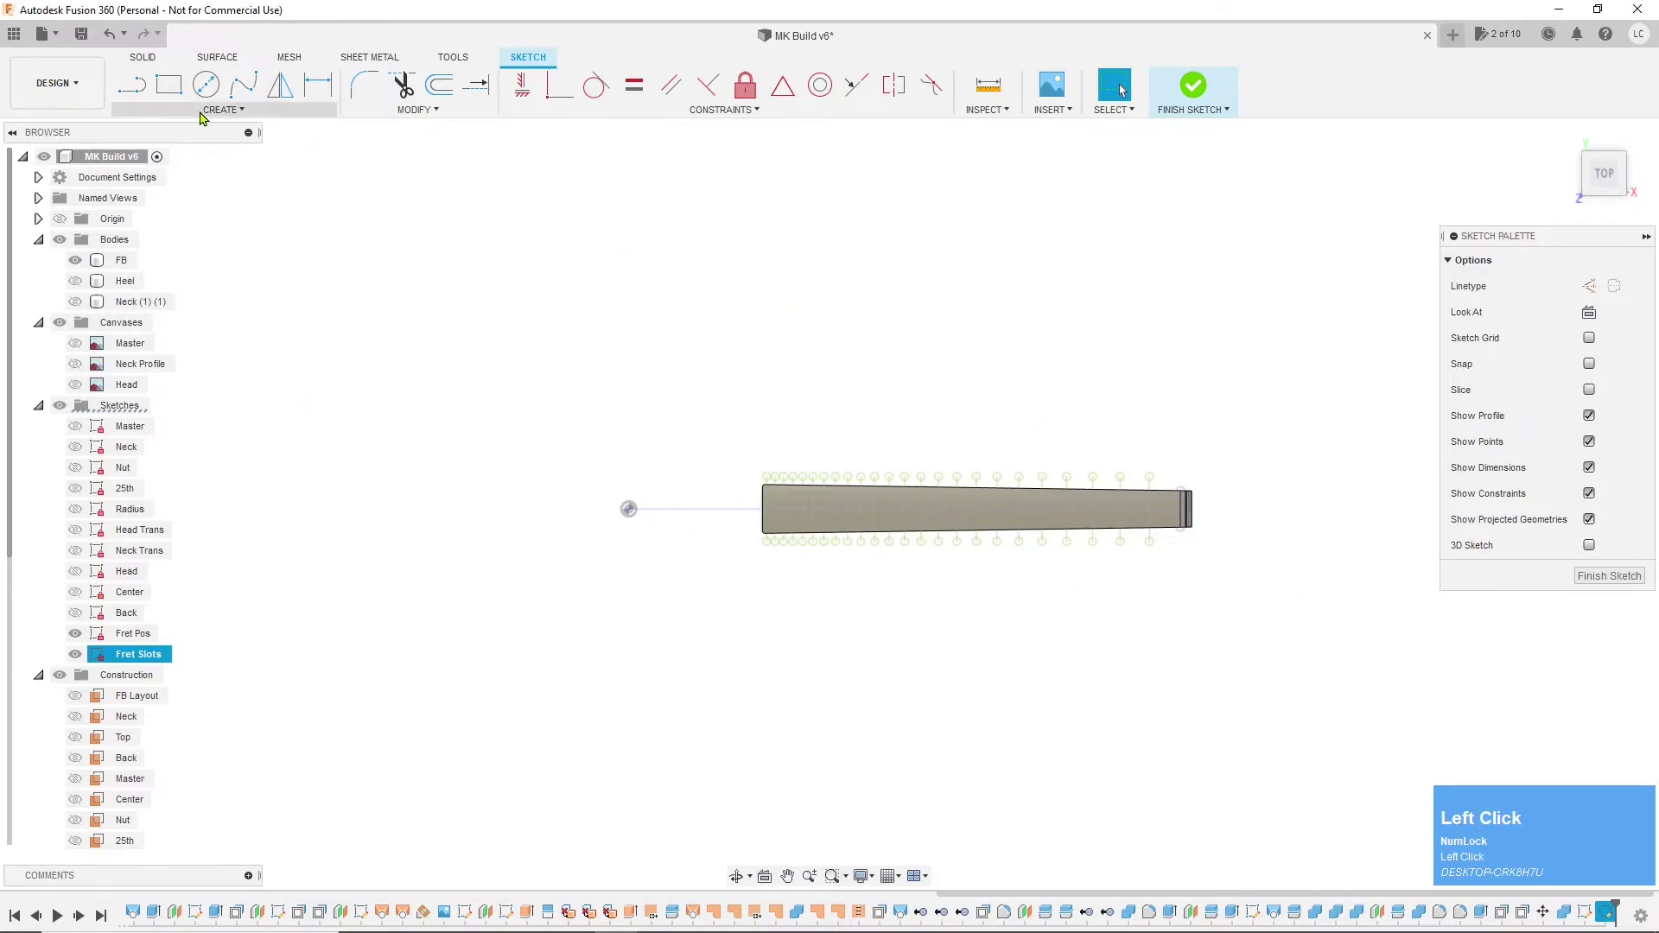
- Project all 24 Fret Pos lines onto the FB body's curved top face with Project To Surface, using Closest Point, and finish the sketch
click(202, 112)
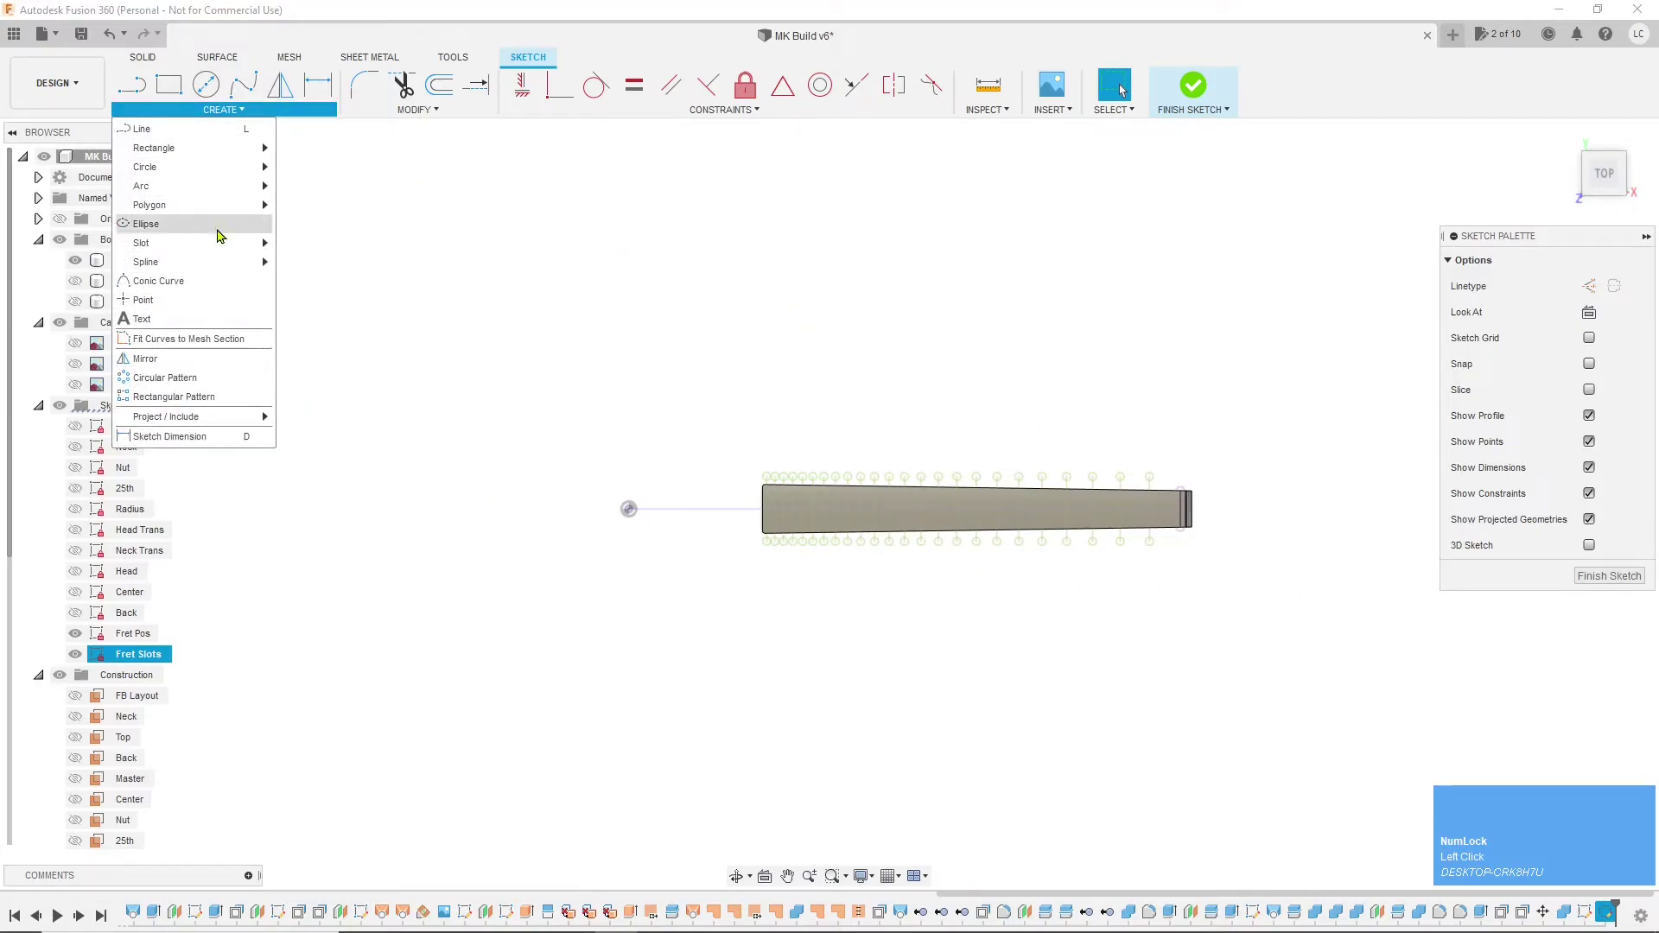
mouse_move(210, 425)
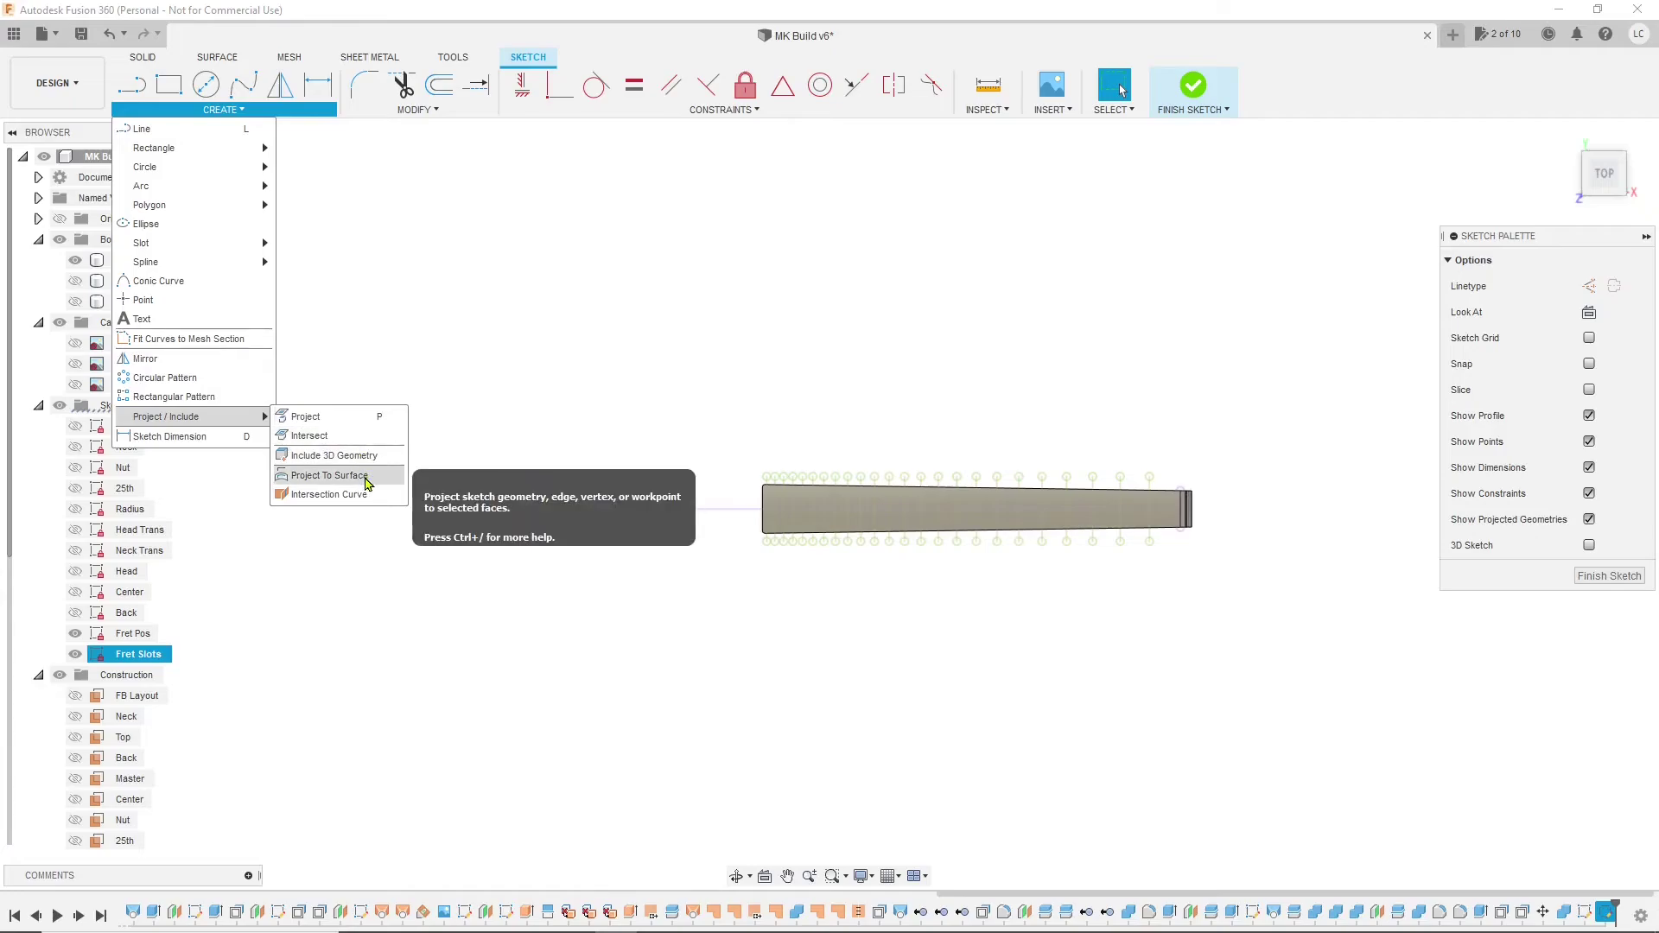
click(364, 484)
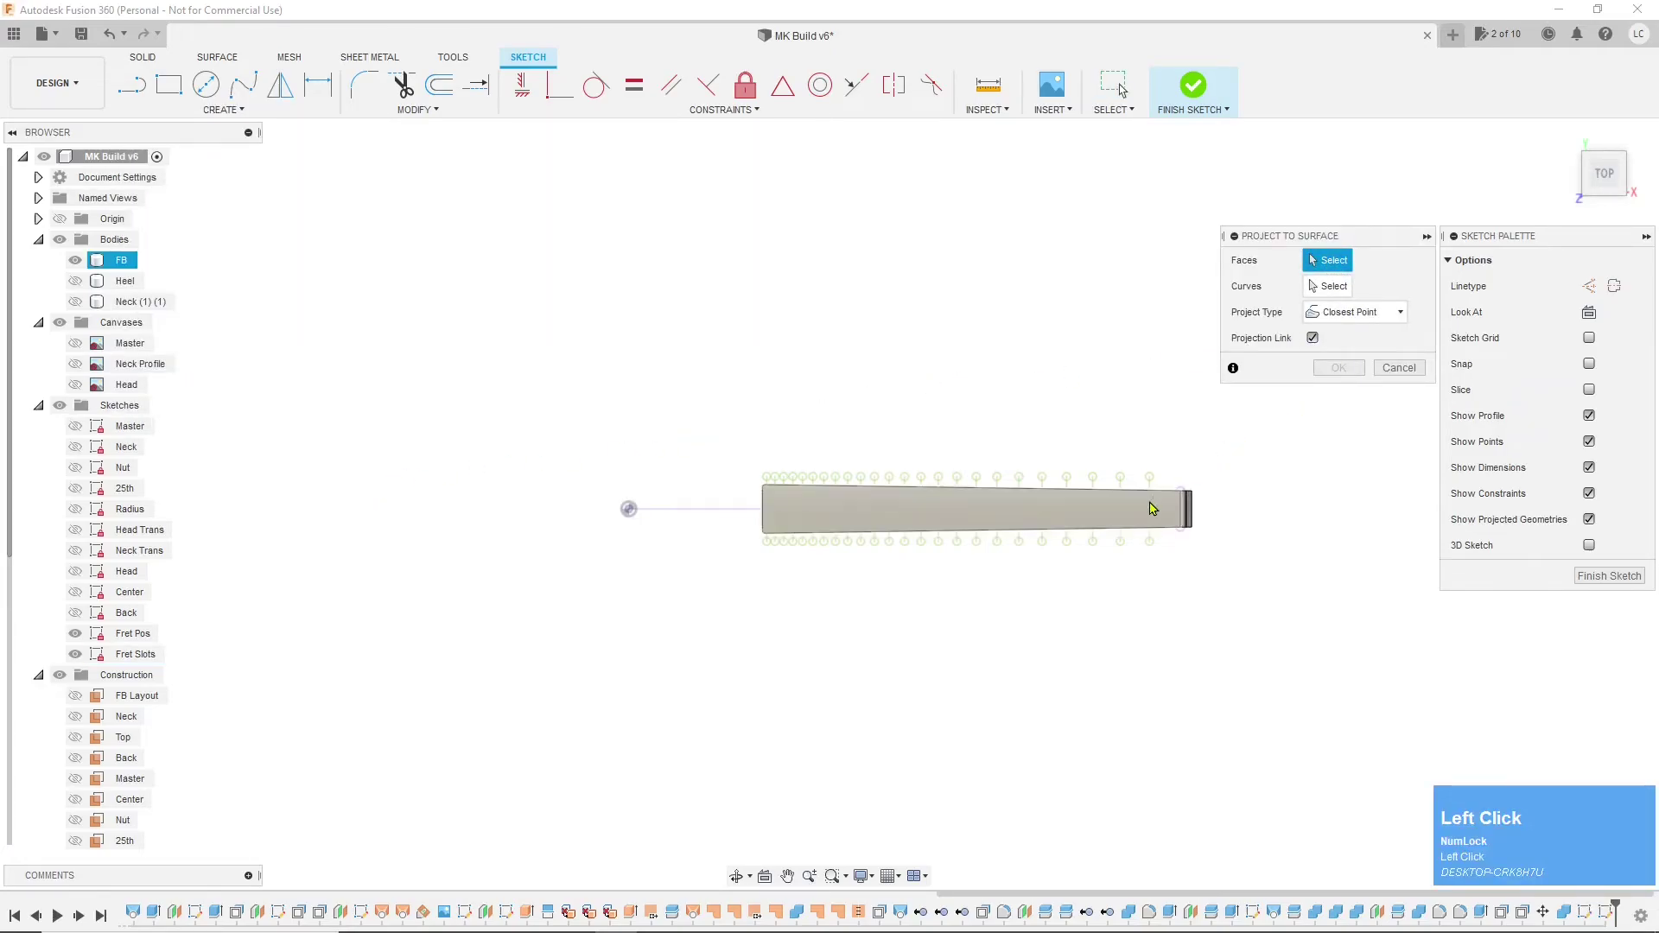
click(1160, 516)
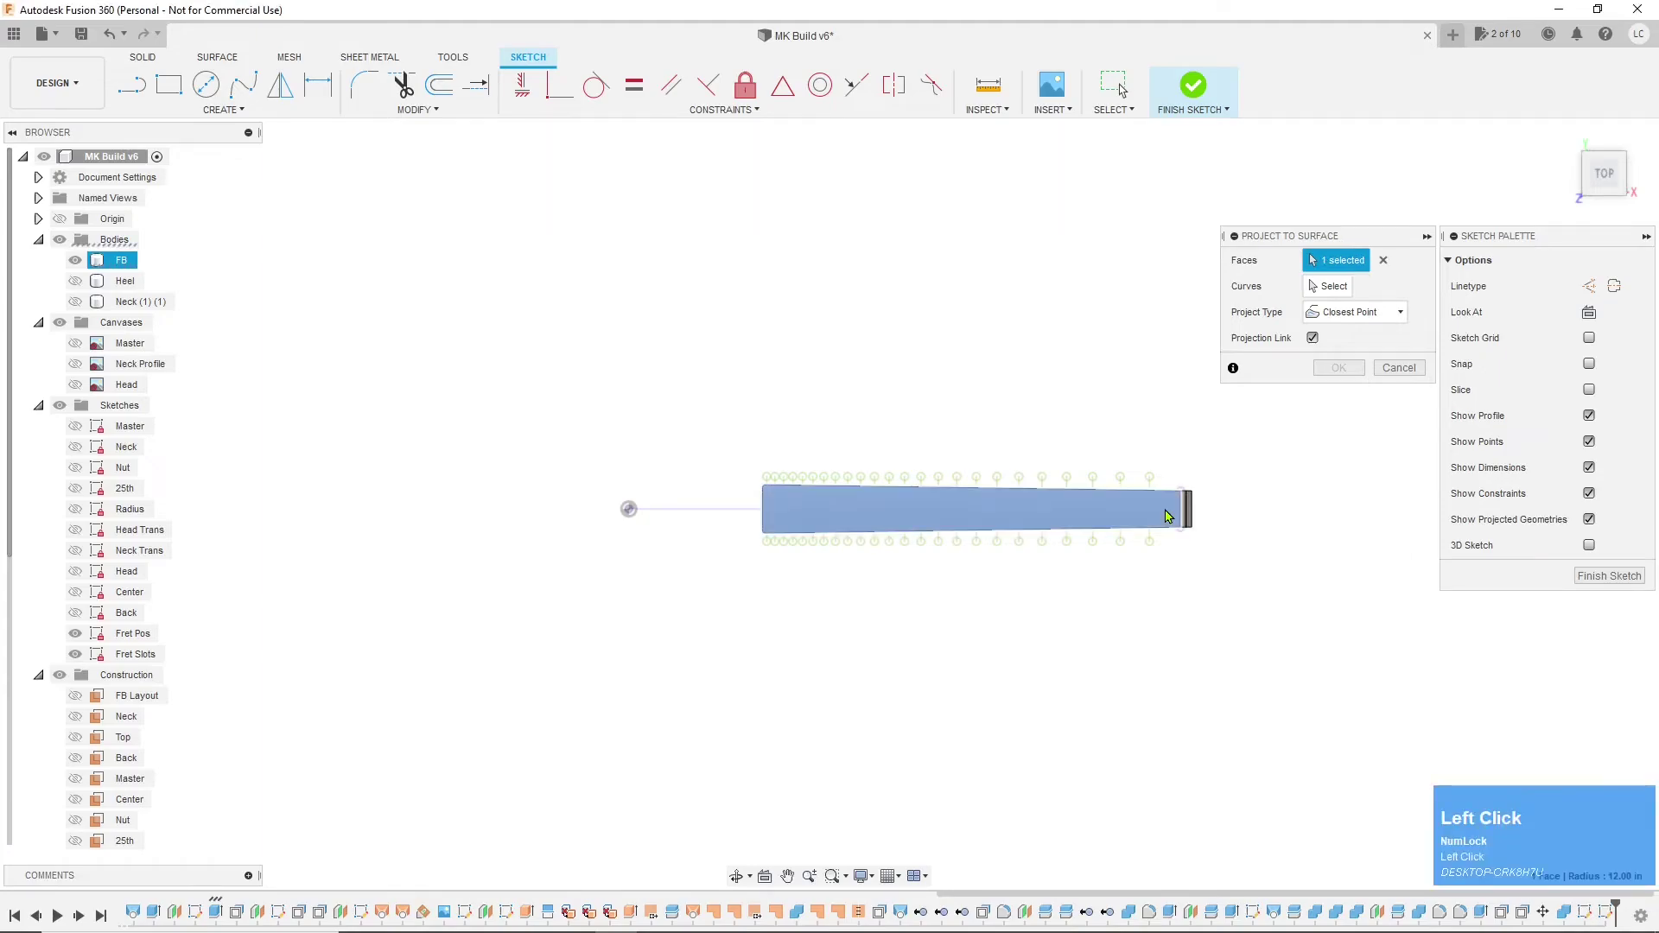
click(1330, 290)
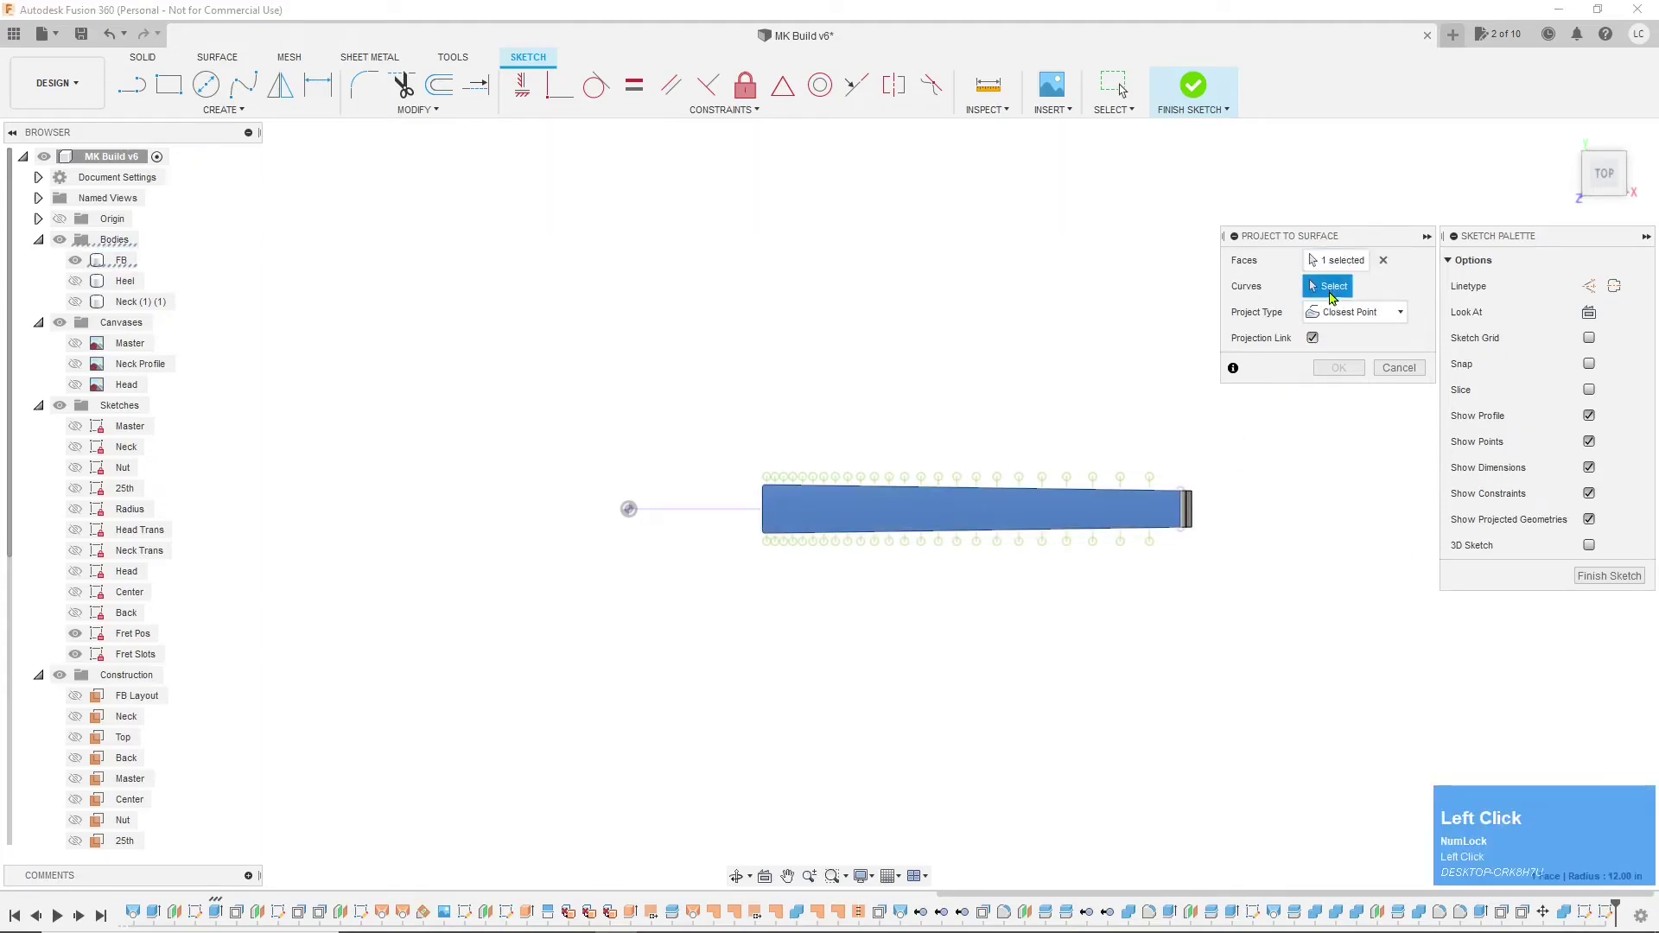
scroll(1195, 579, down, 5)
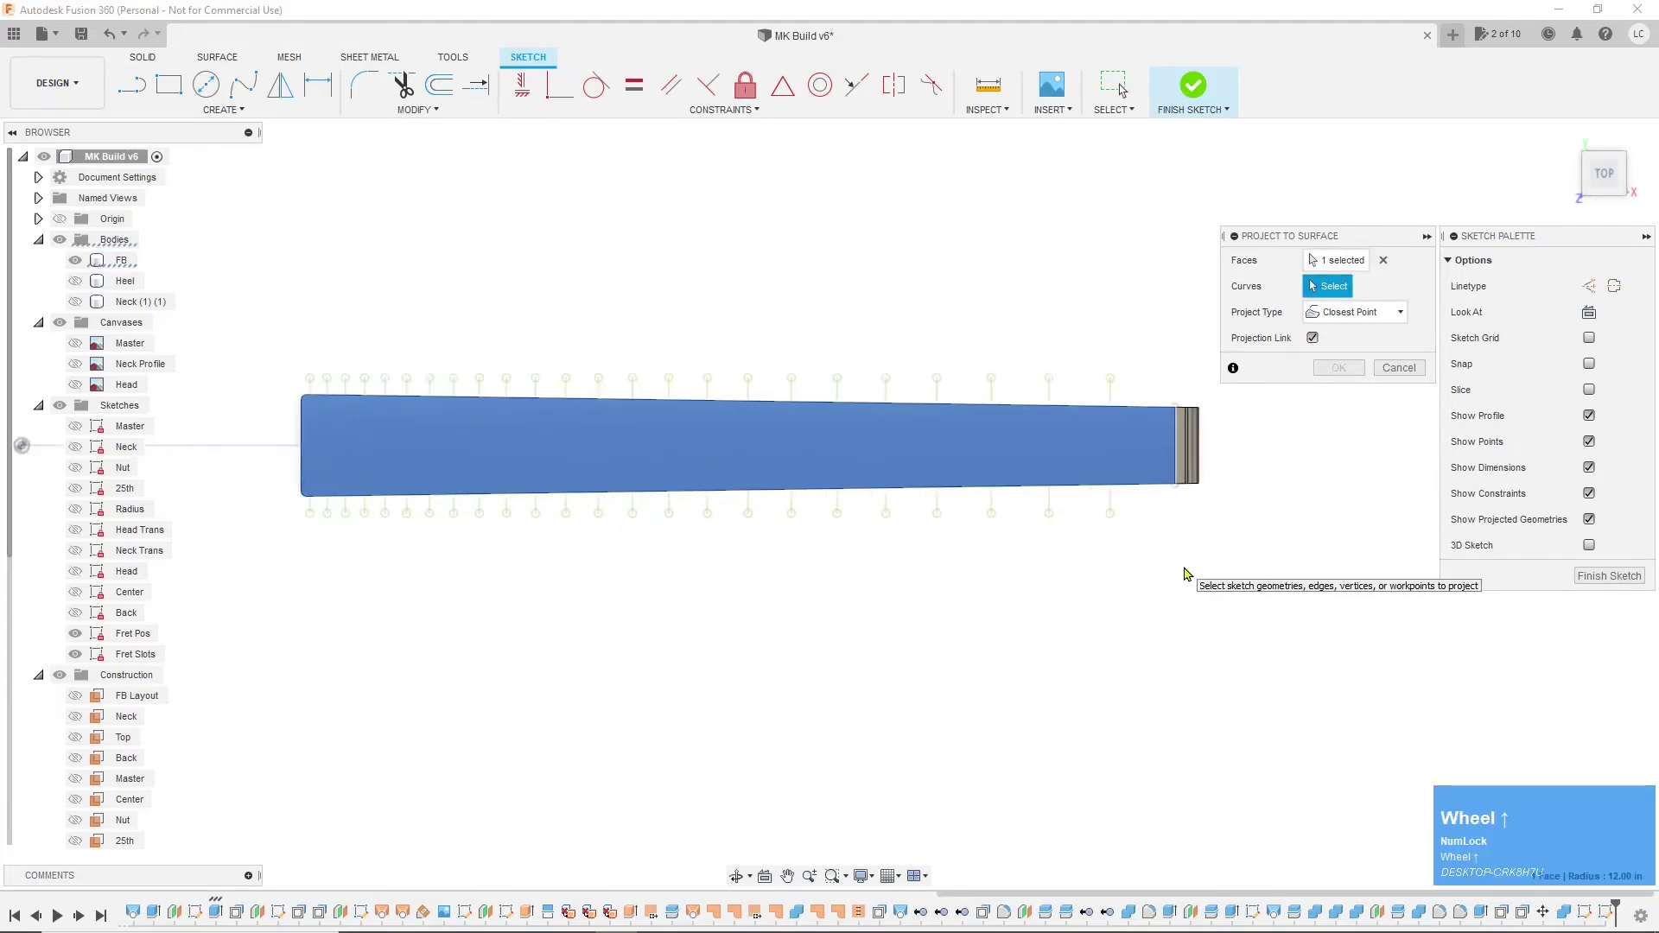
drag(1146, 524, 955, 516)
drag(745, 519, 289, 512)
click(1339, 368)
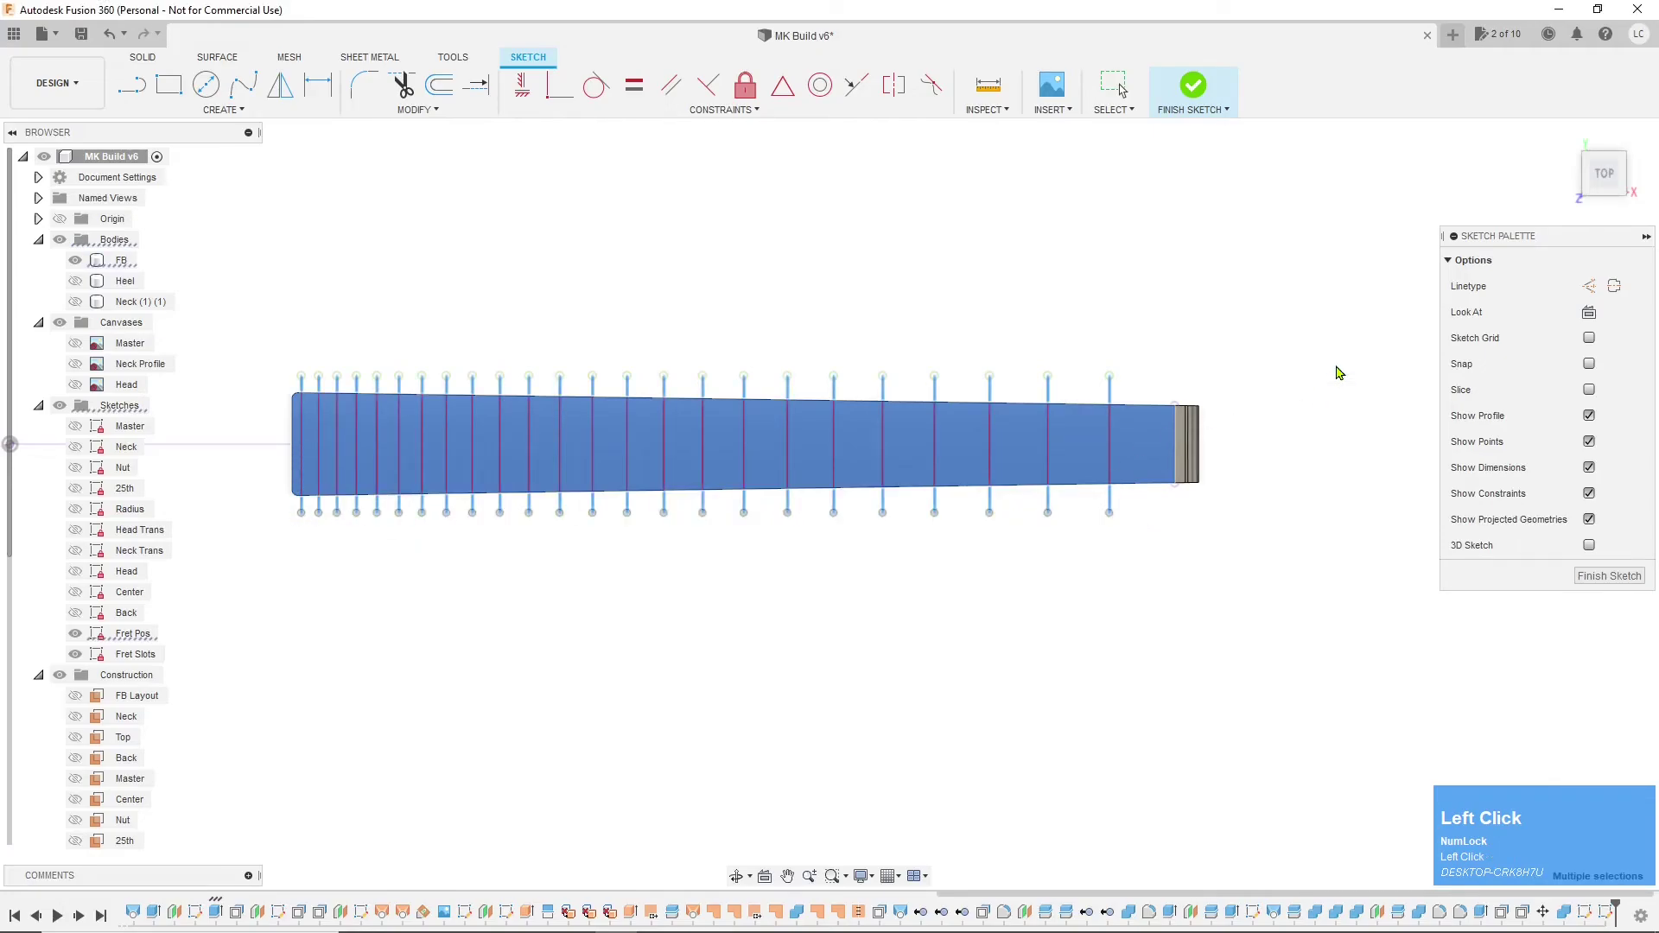
click(1609, 576)
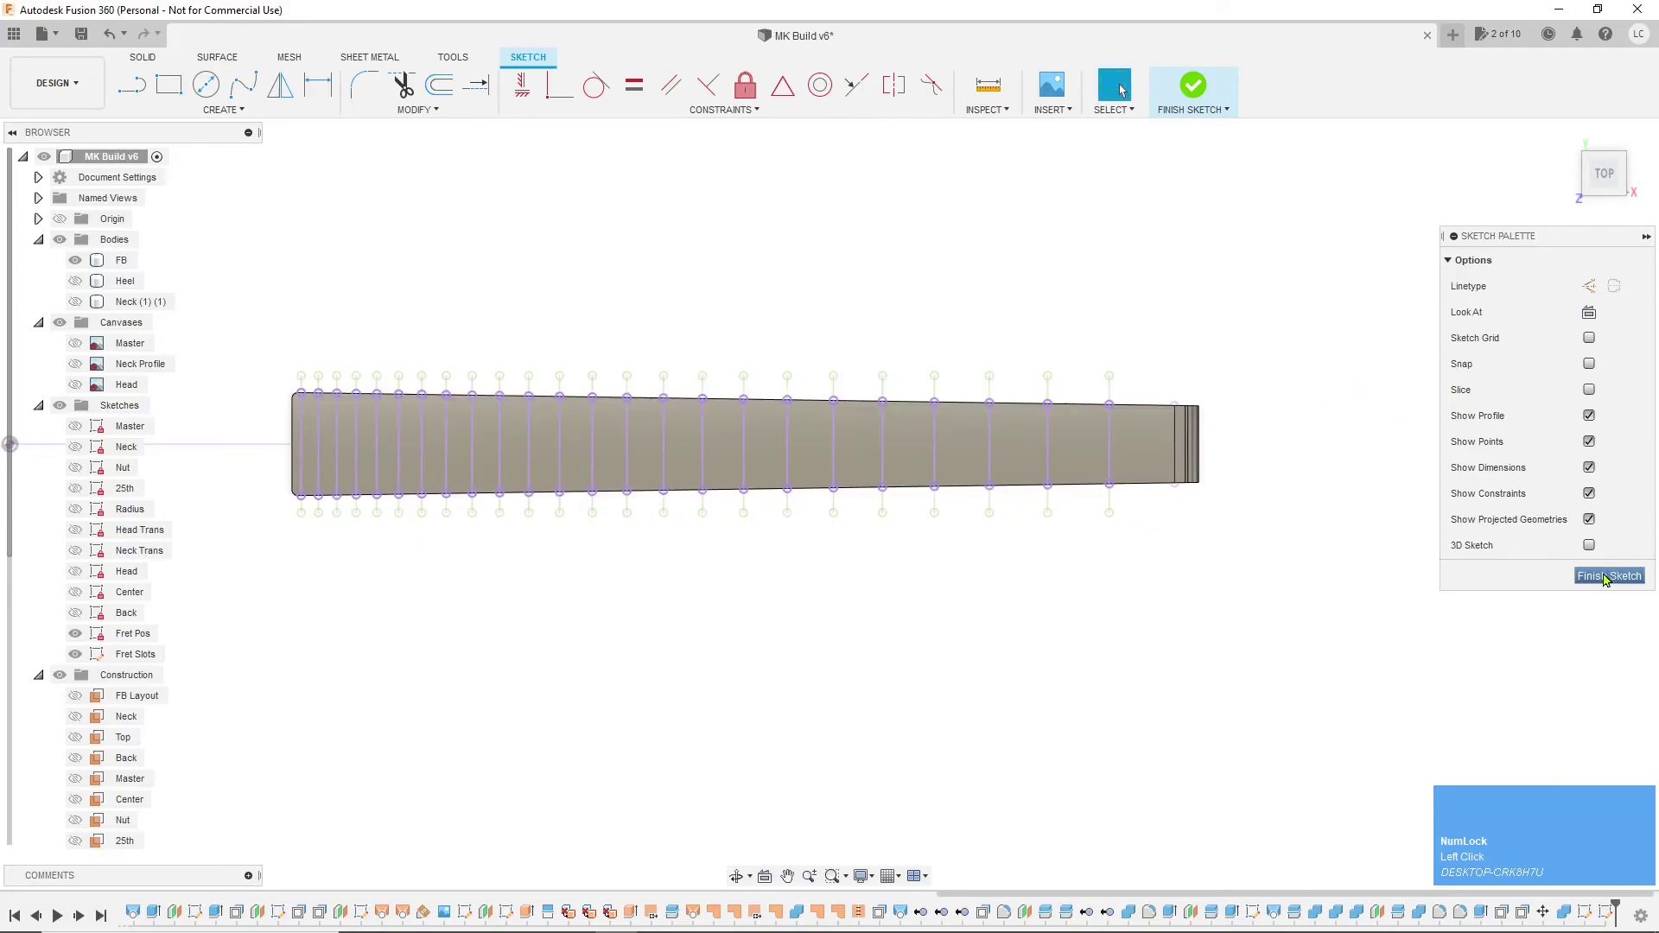
- Hide the Fret Pos sketch and start saving the design as a new version
drag(1601, 175, 557, 535)
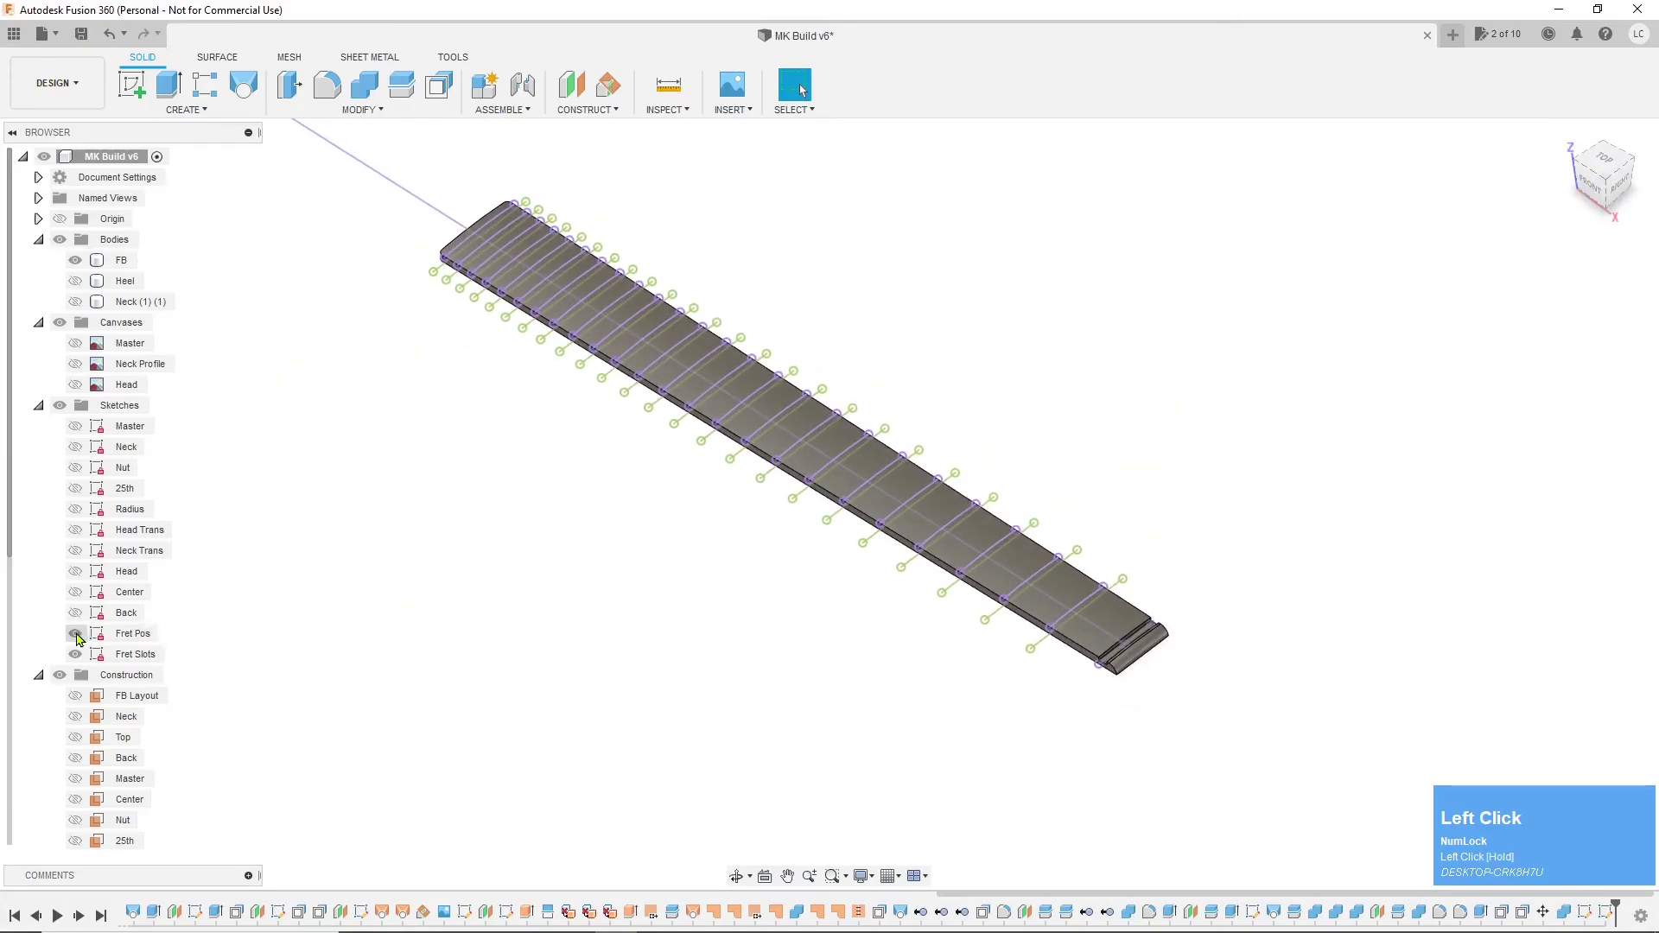
click(75, 633)
scroll(940, 648, up, 5)
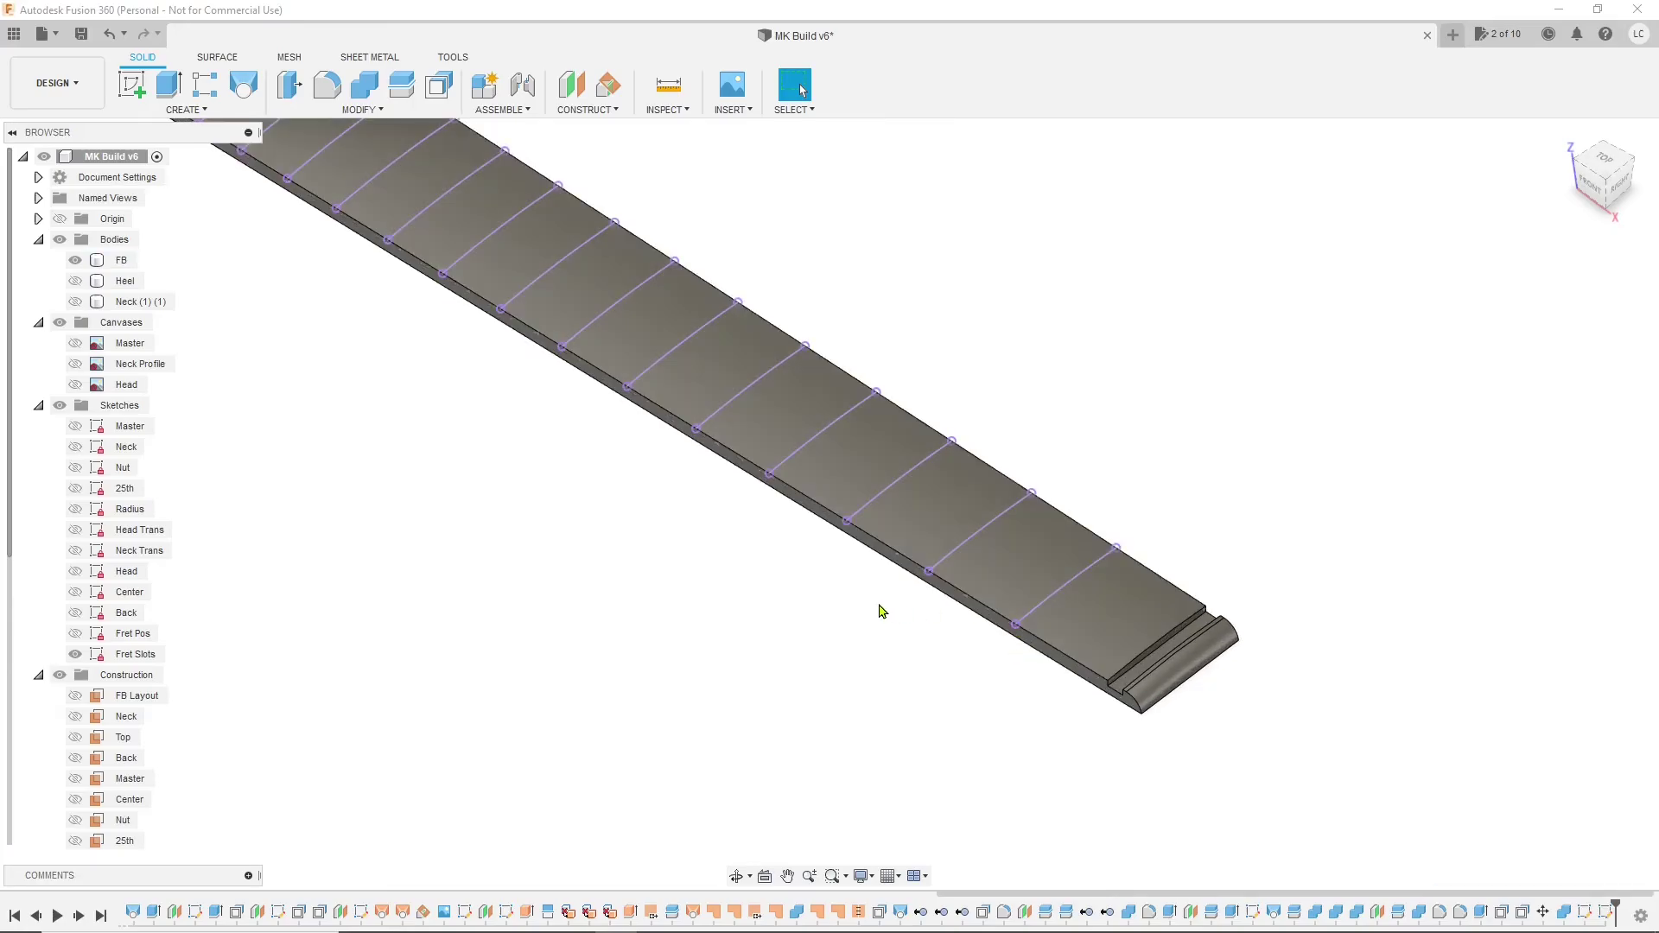
scroll(872, 672, down, 3)
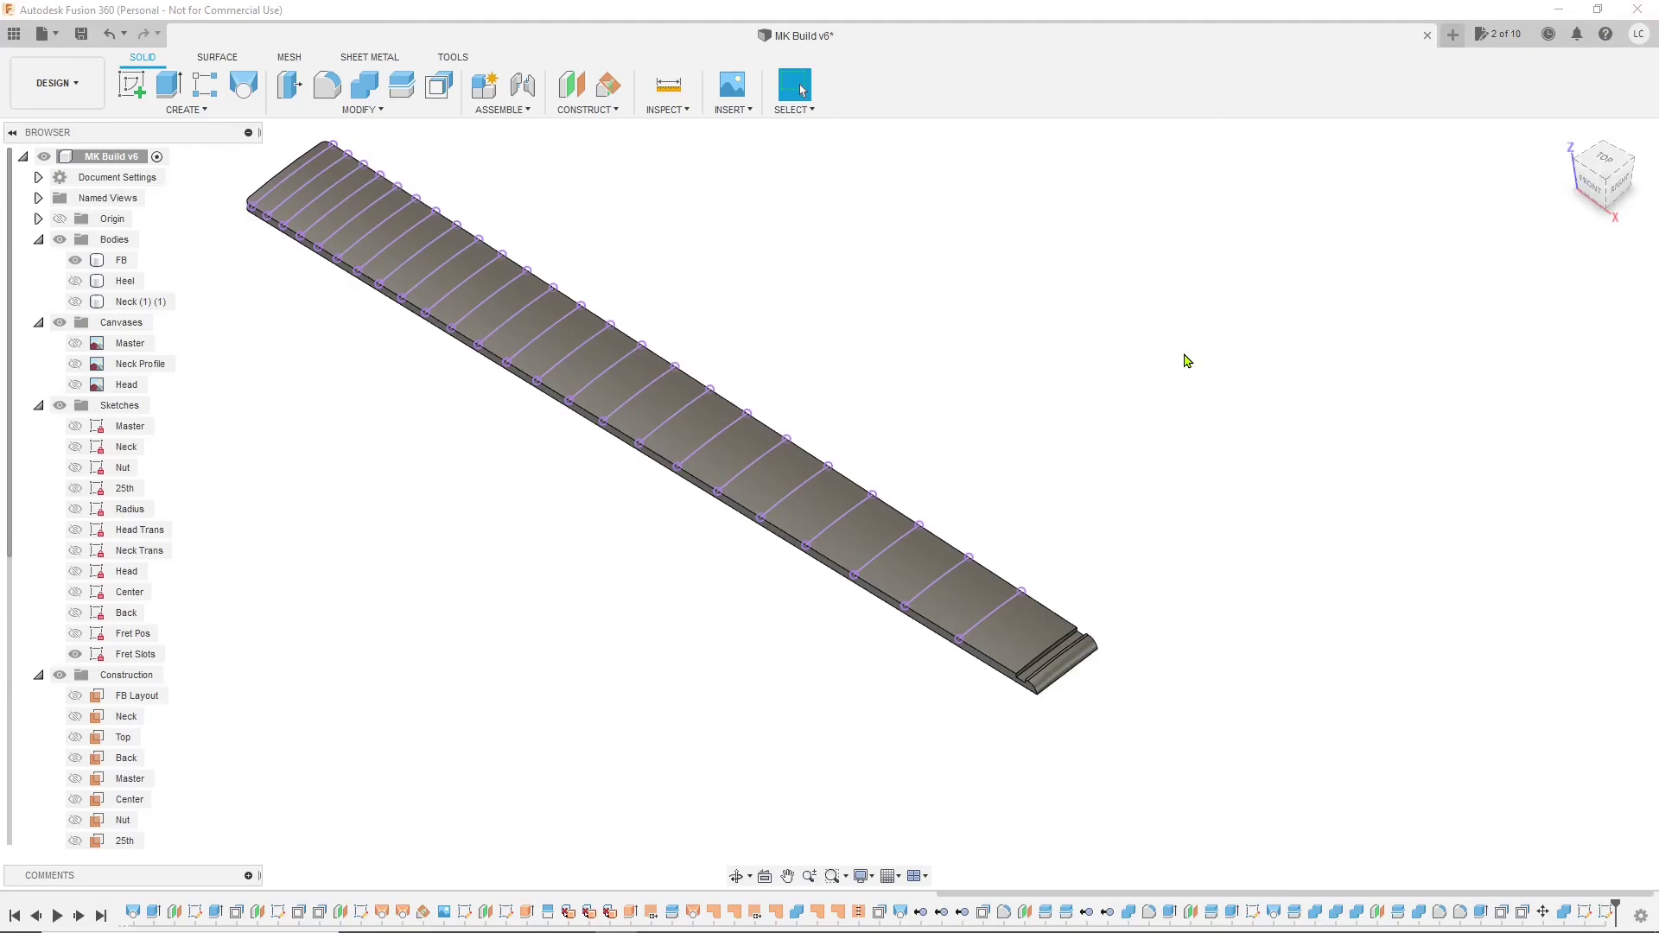
key(ctrl+s)
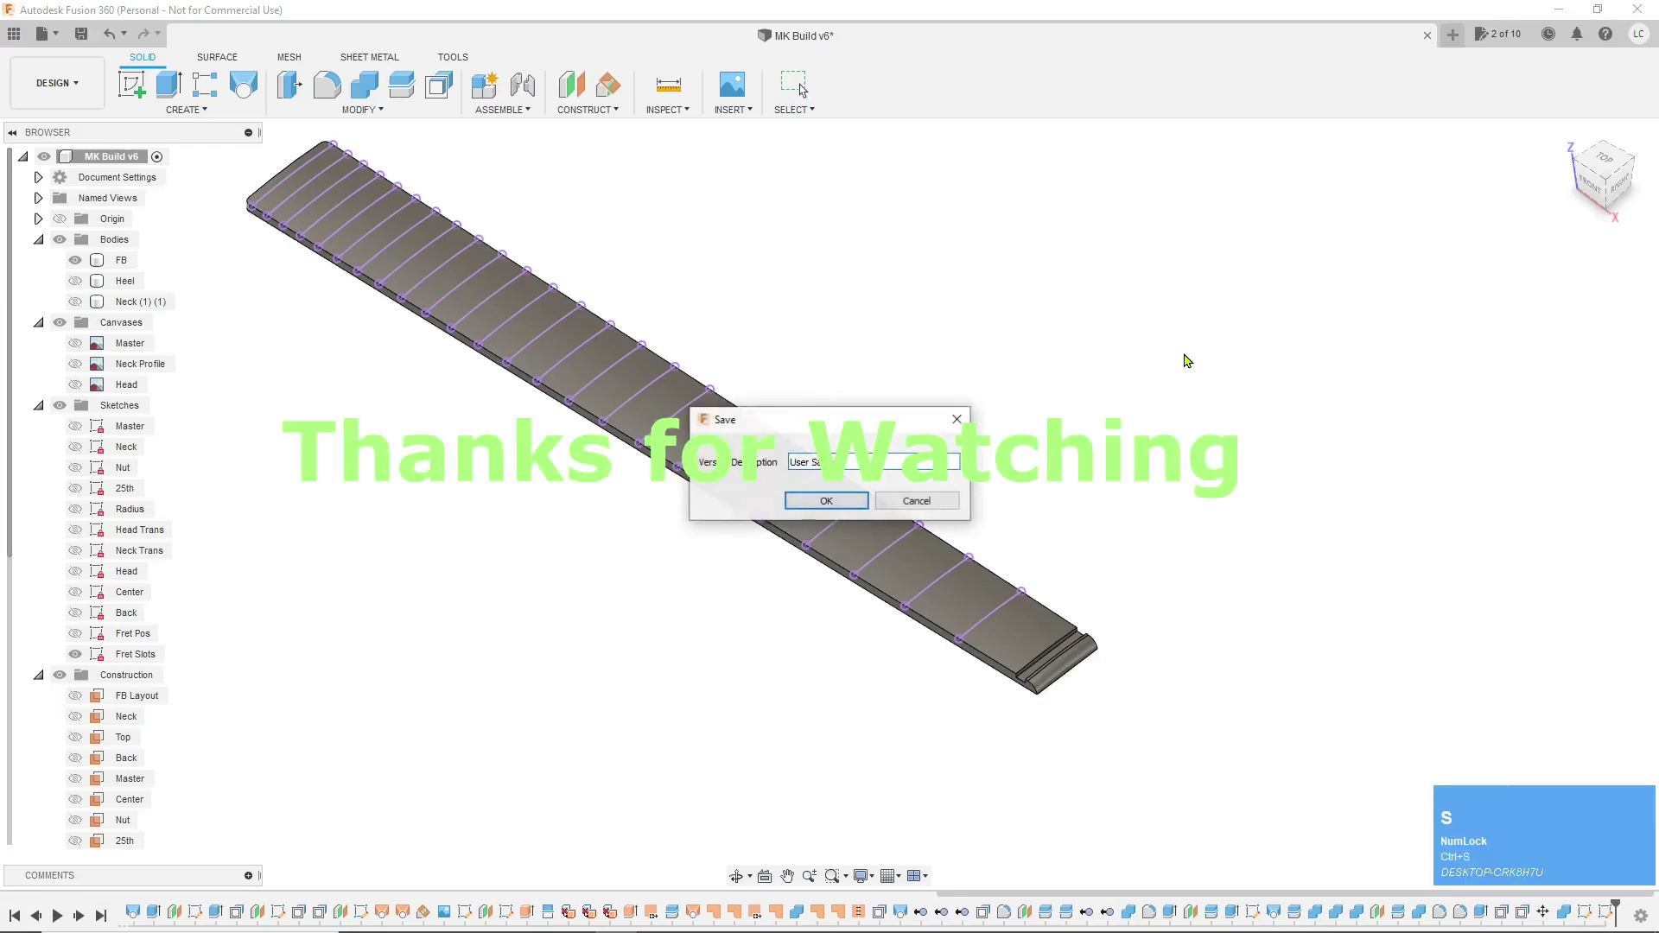